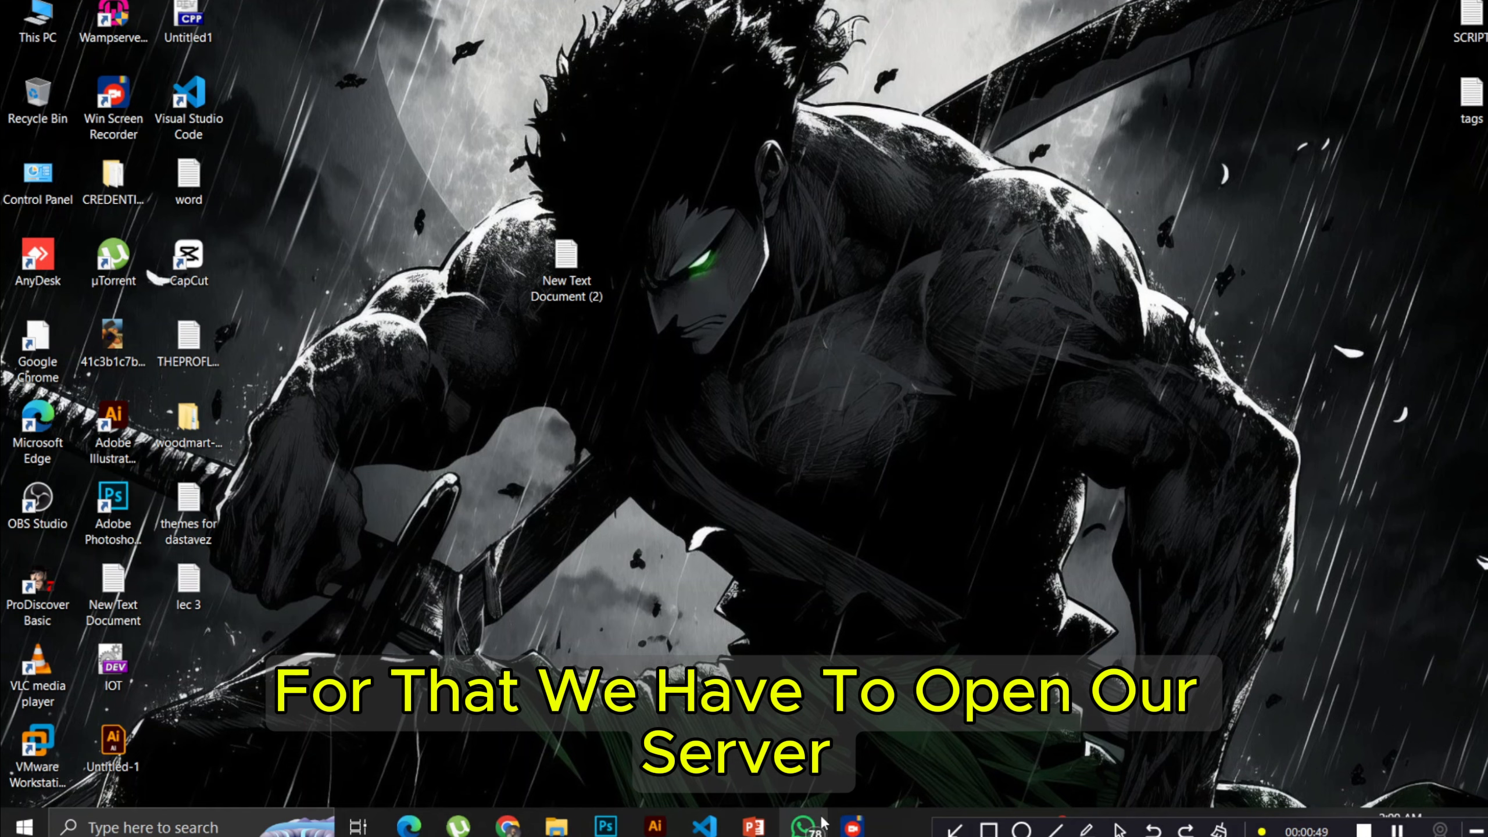
# - Switch to Chrome, locate the youtubewalistore project in the Wampserver project list, and load localhost/youtubewalistore
pyautogui.click(507, 826)
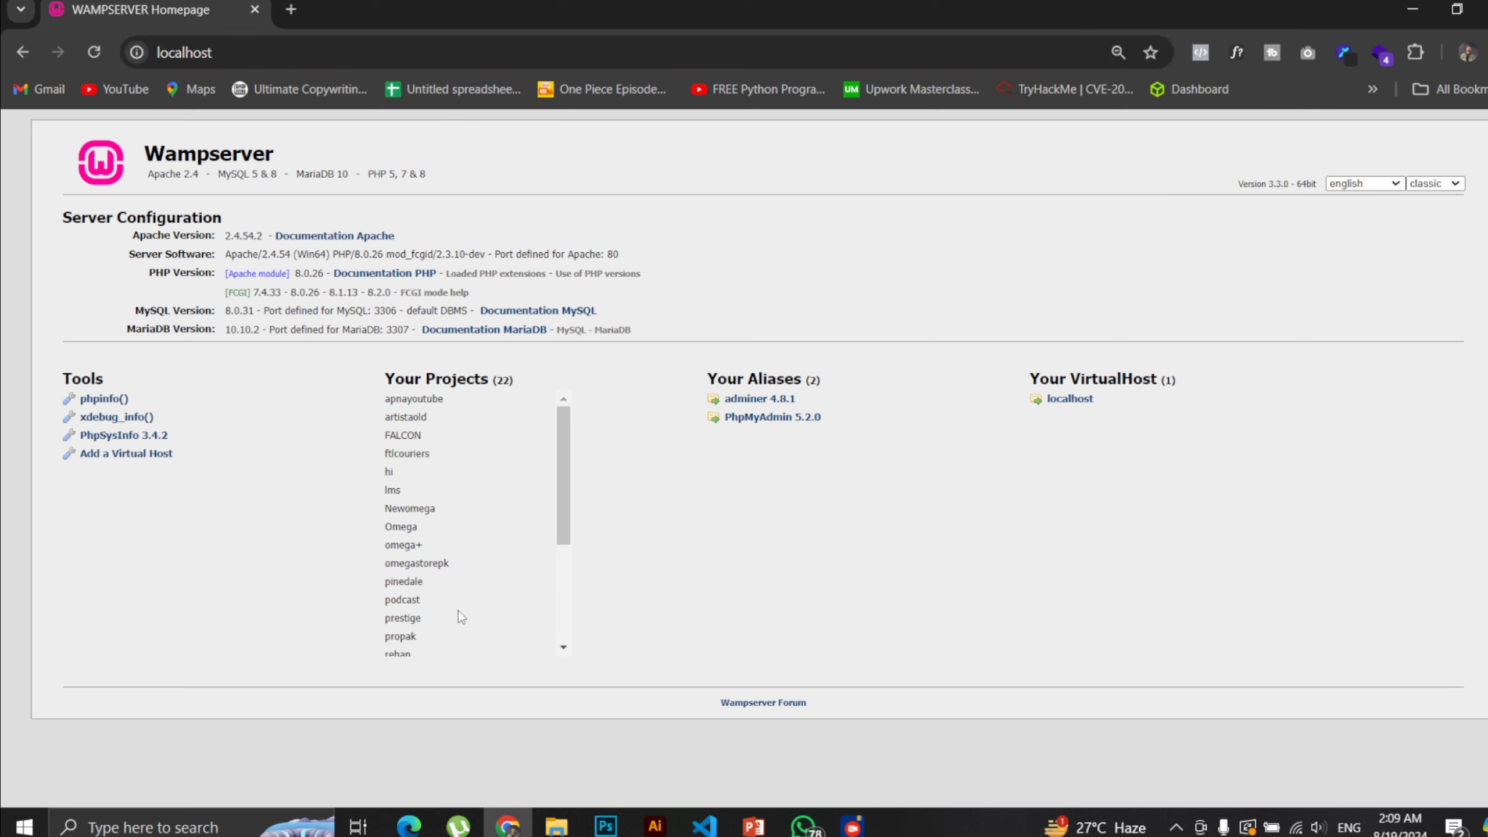
pyautogui.scroll(-3, 460, 616)
pyautogui.moveTo(464, 598); pyautogui.dragTo(379, 600)
pyautogui.click(397, 599)
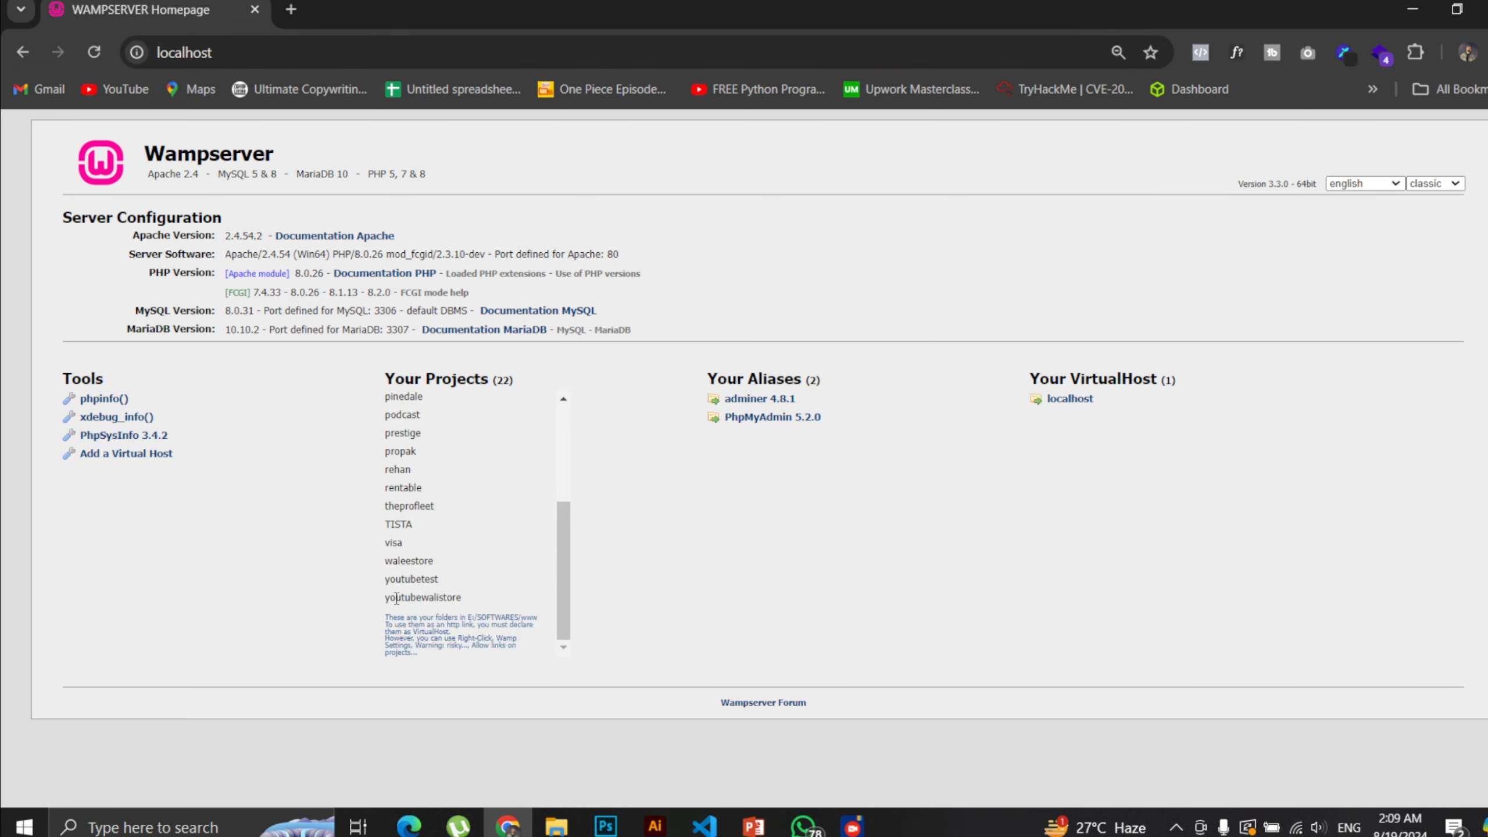
pyautogui.click(376, 51)
pyautogui.click(376, 51)
pyautogui.write('/youtube')
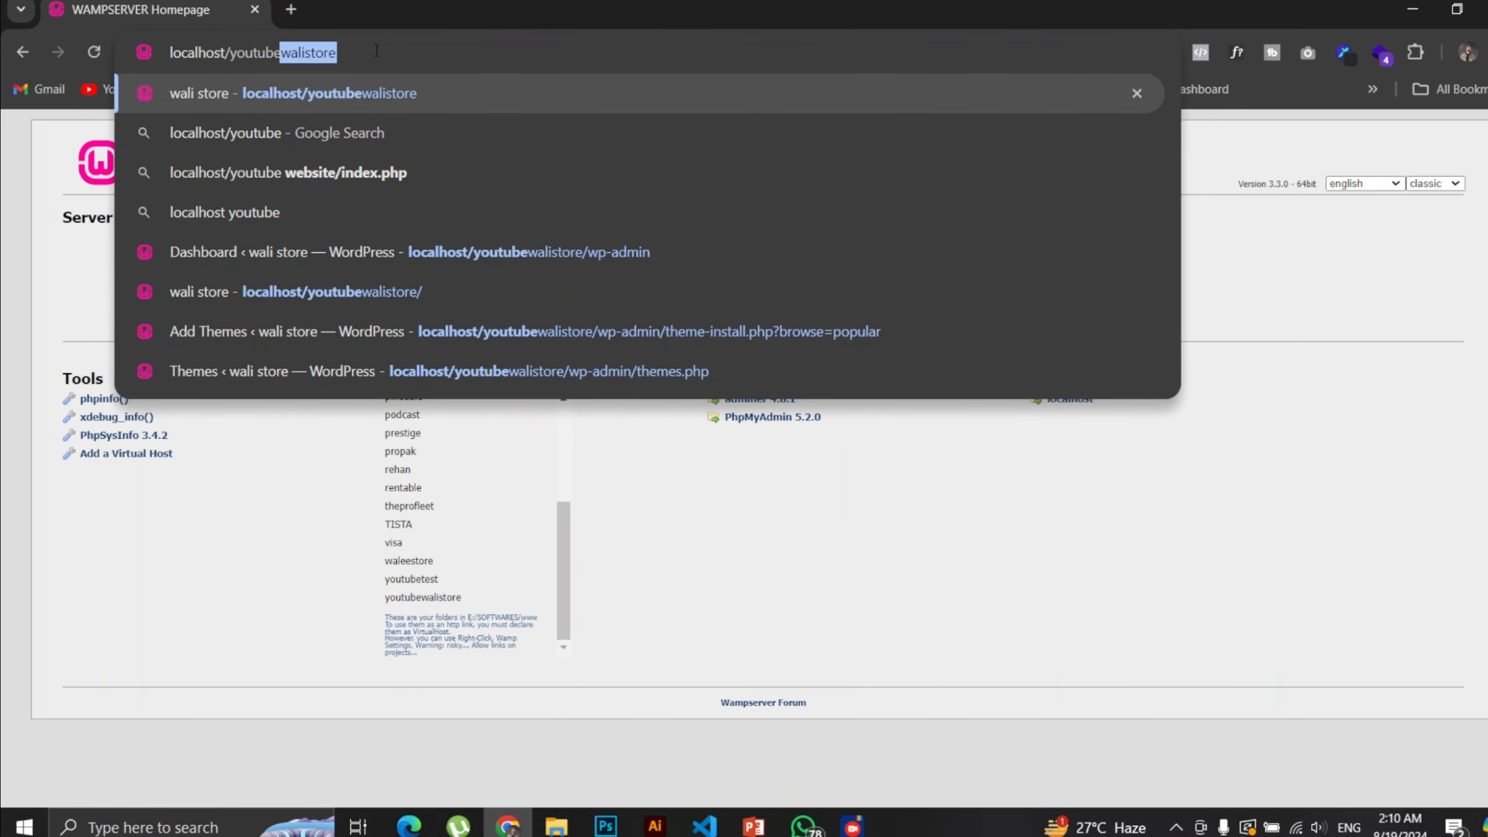
pyautogui.press('End')
pyautogui.press('Return')
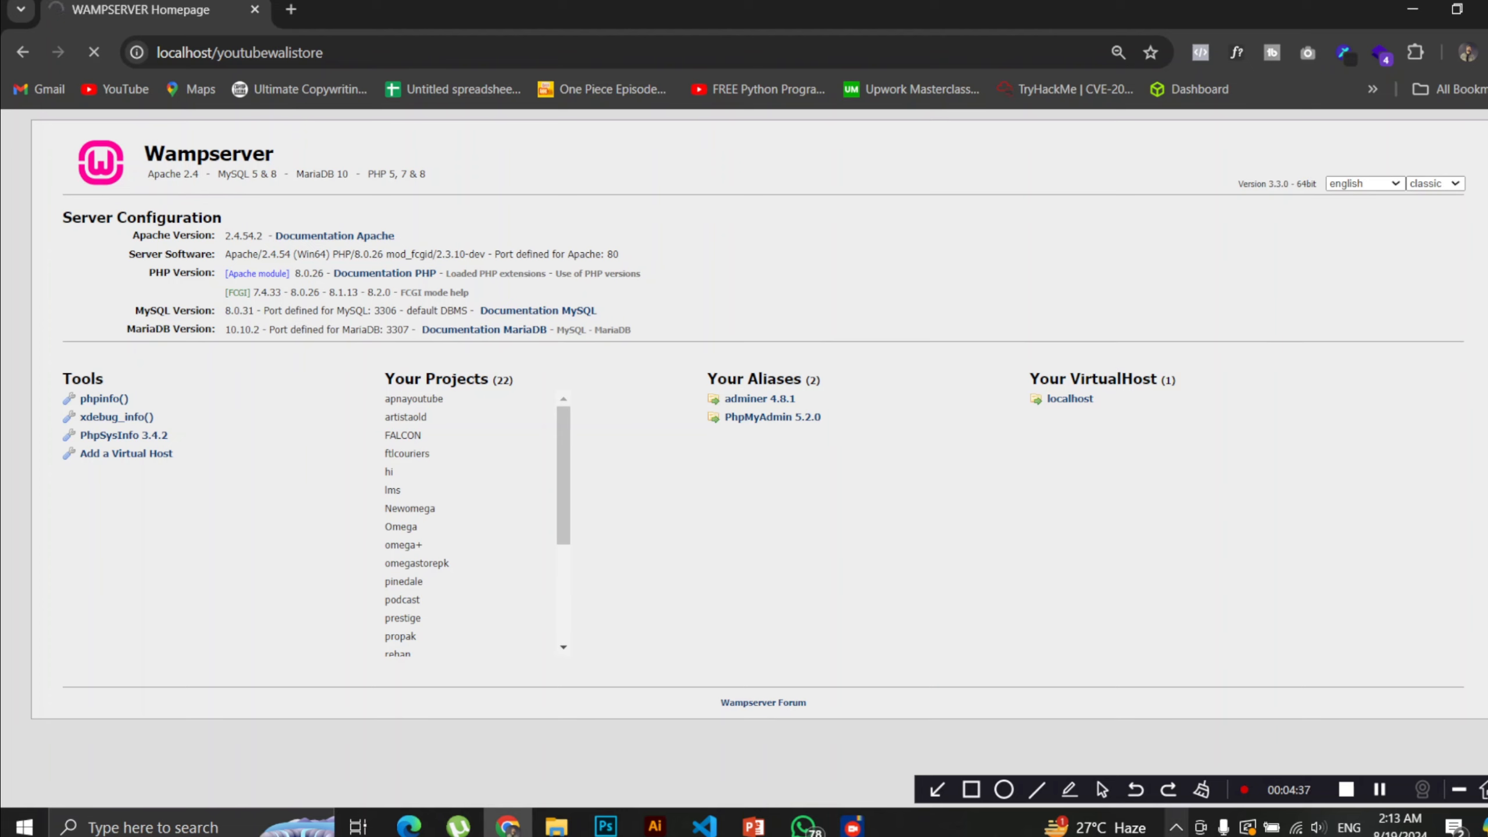
pyautogui.click(1175, 826)
pyautogui.click(1175, 827)
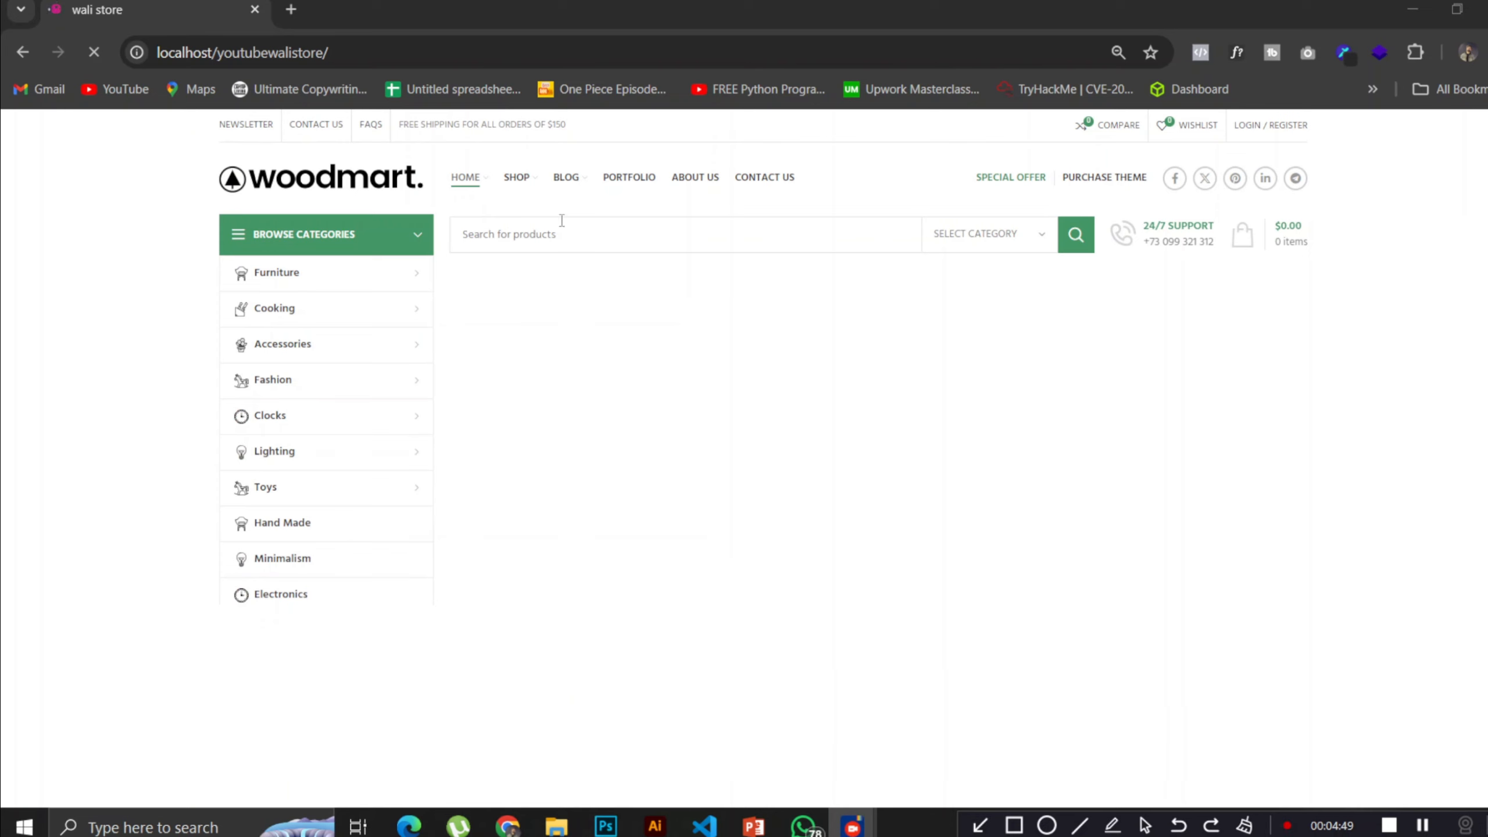
# - Load the store's WordPress admin page at localhost/youtubewalistore/wp-admin
pyautogui.click(584, 59)
pyautogui.click(584, 58)
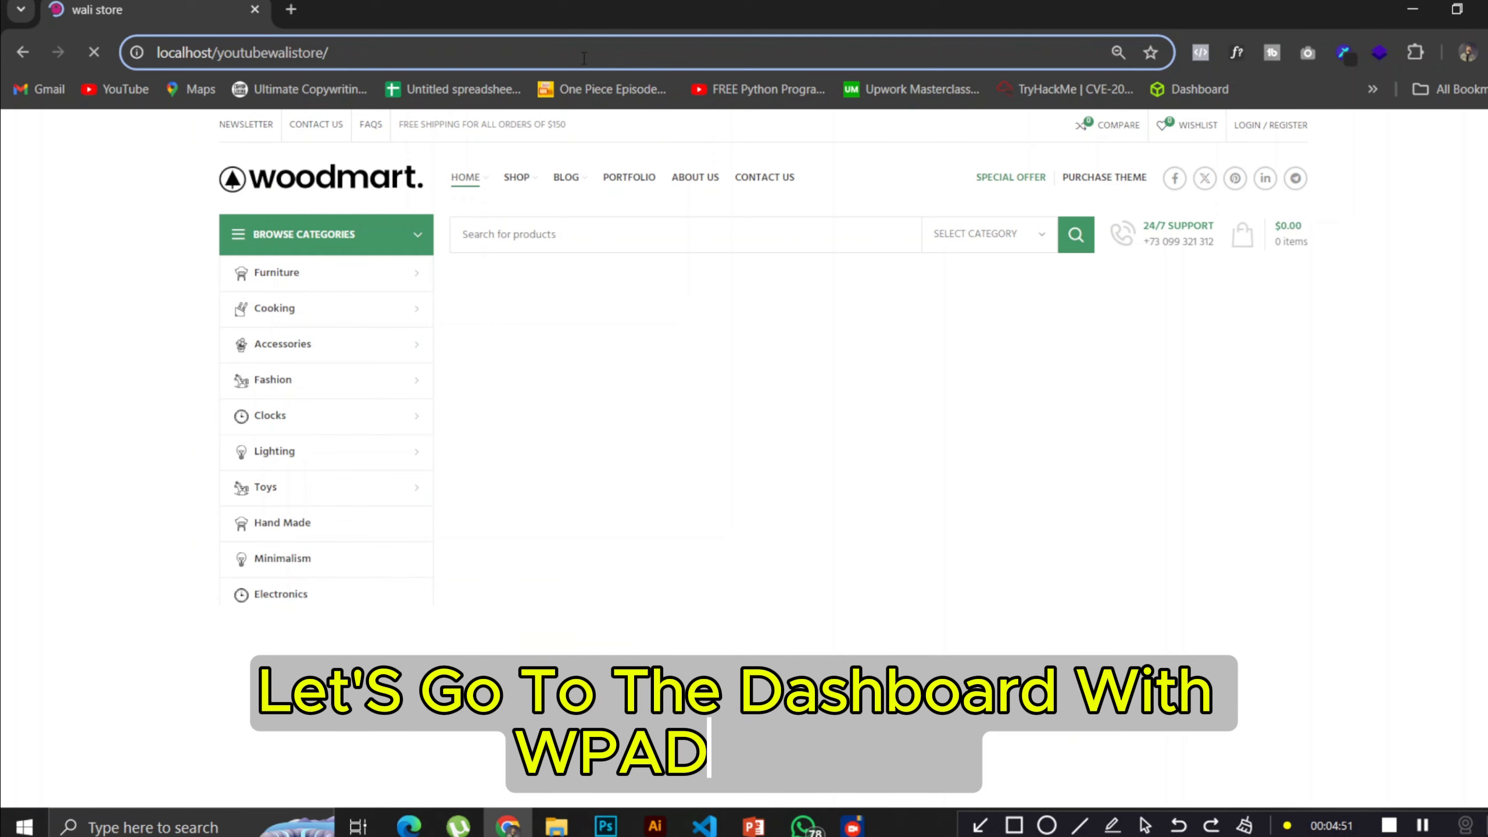
pyautogui.write('wp-admin')
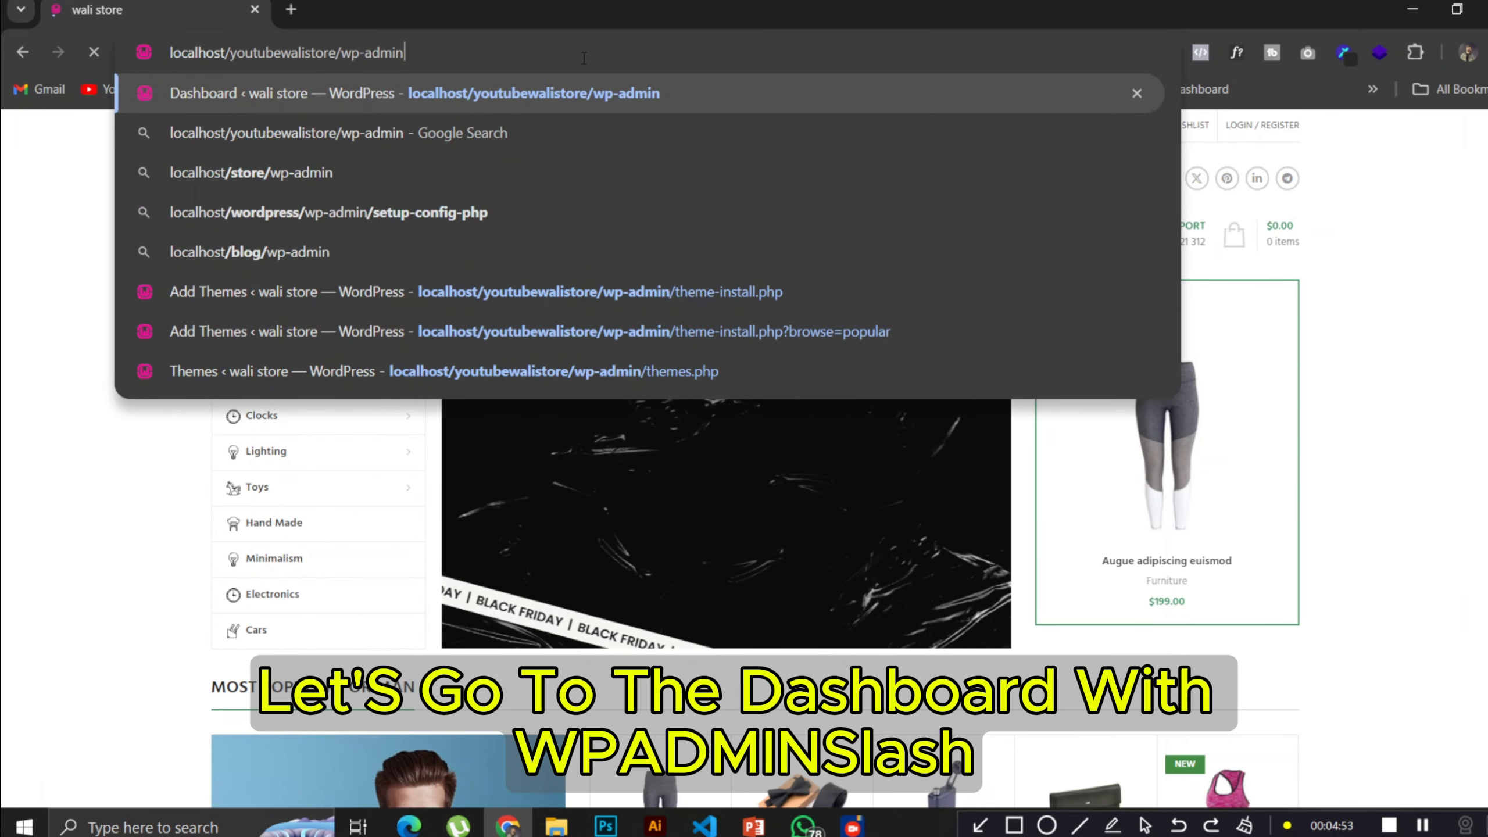
pyautogui.press('Return')
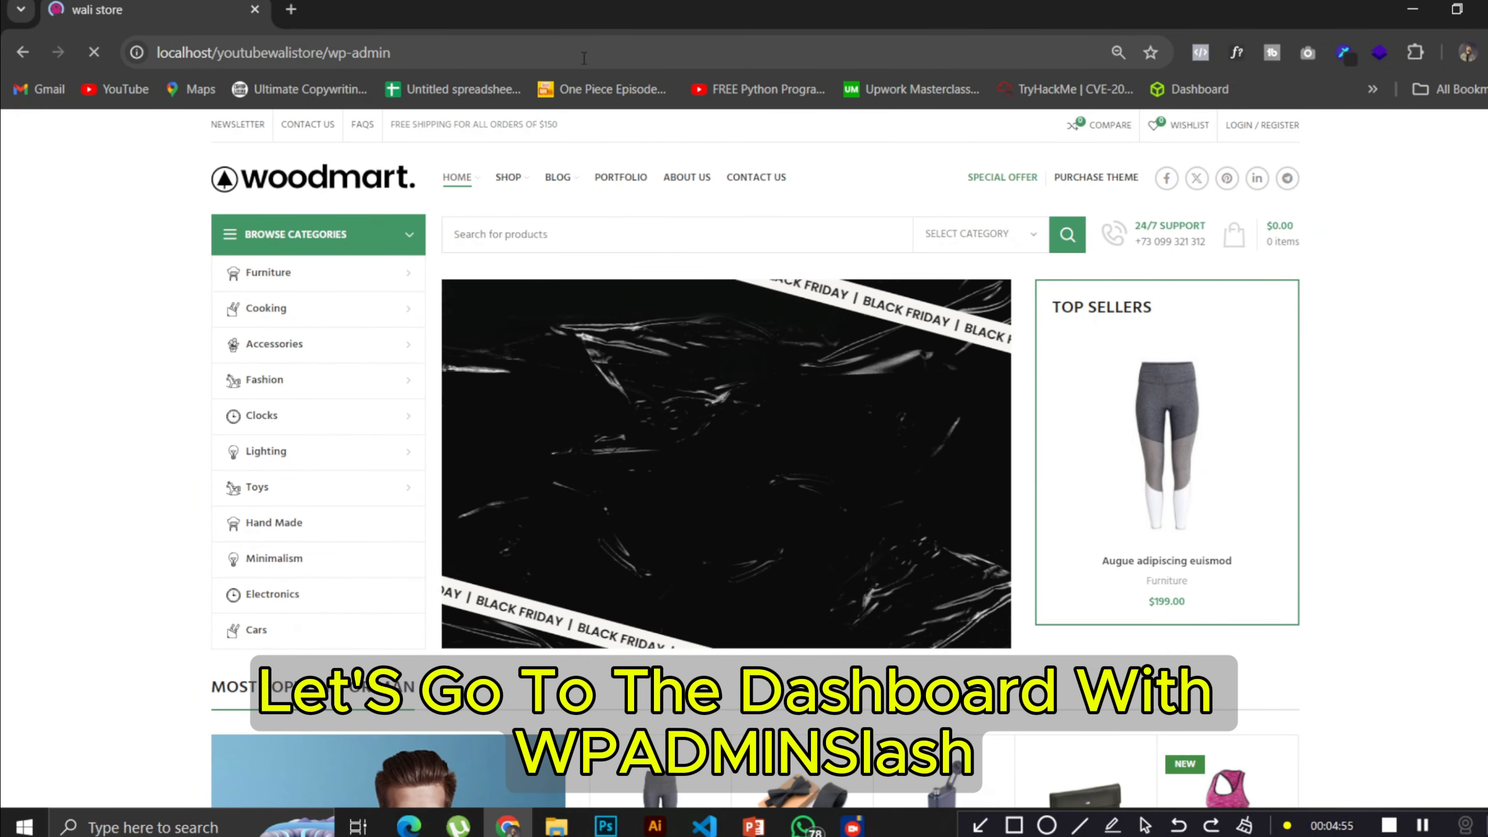
# - Load the storefront at localhost/youtubewalistore/ in a new browser tab
pyautogui.click(290, 10)
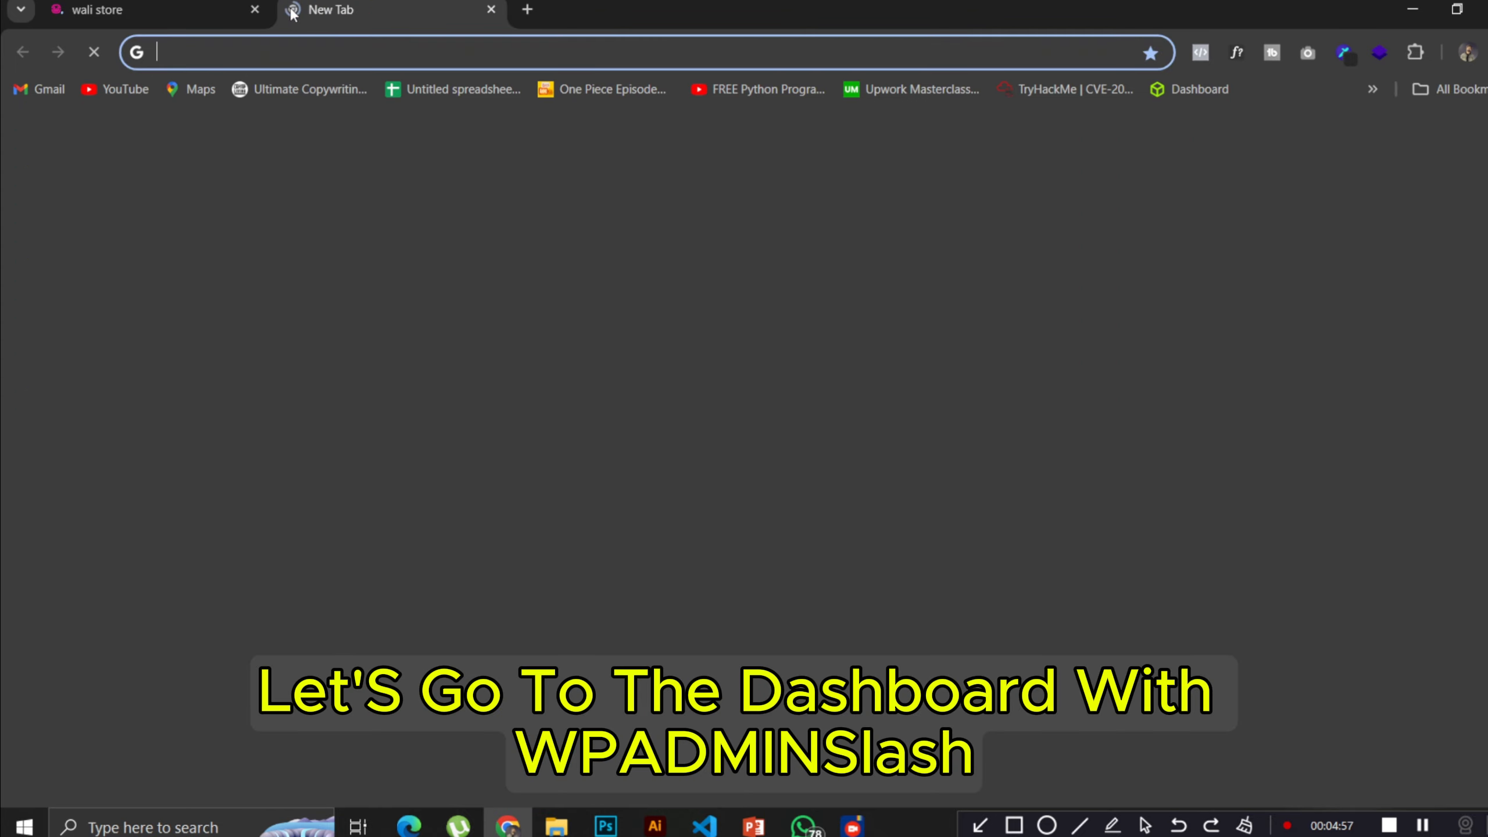
pyautogui.write('localhost')
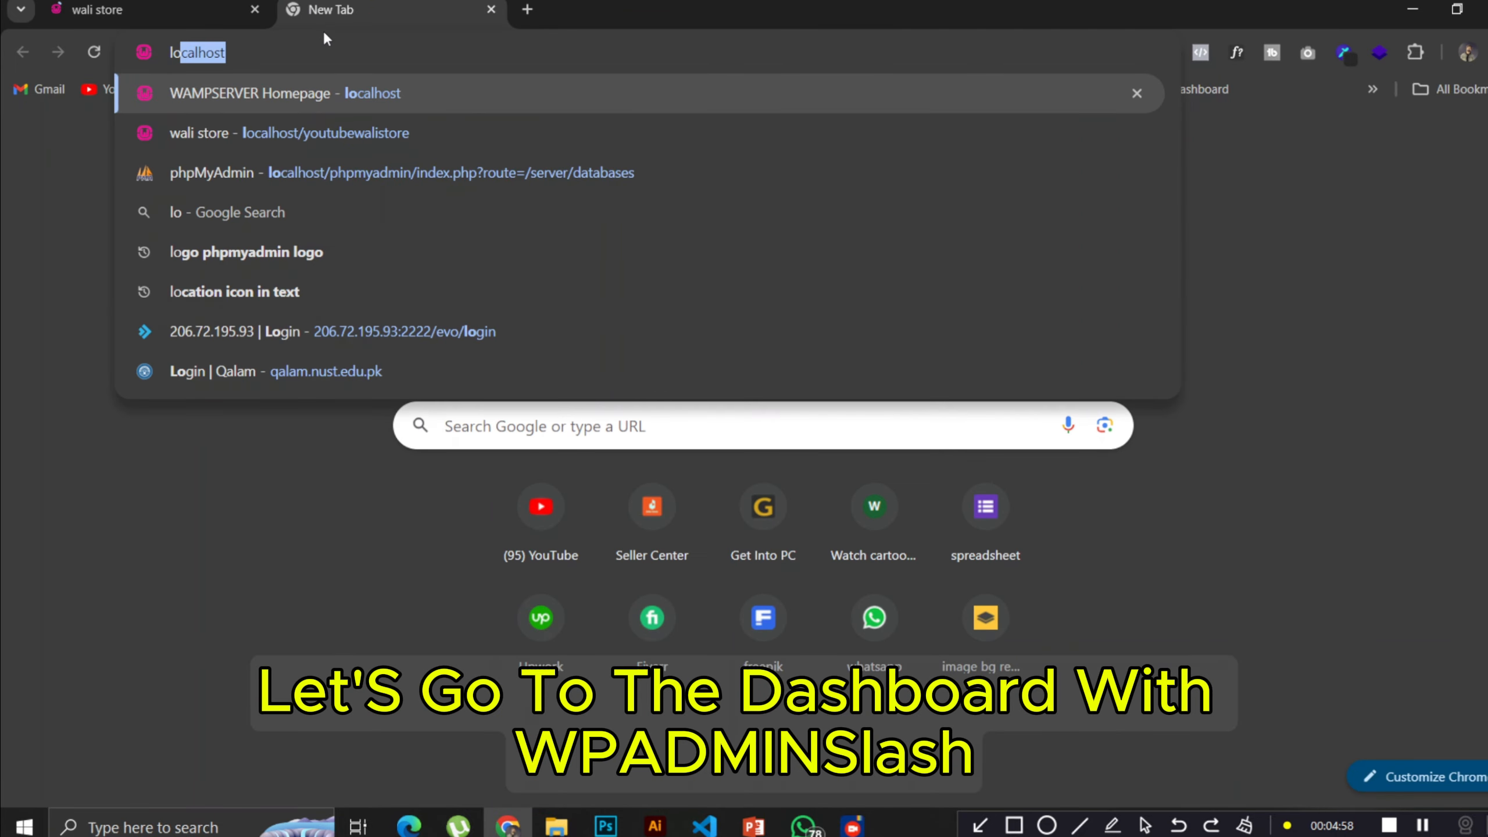
pyautogui.write('/youtubewalistore/wp-admin')
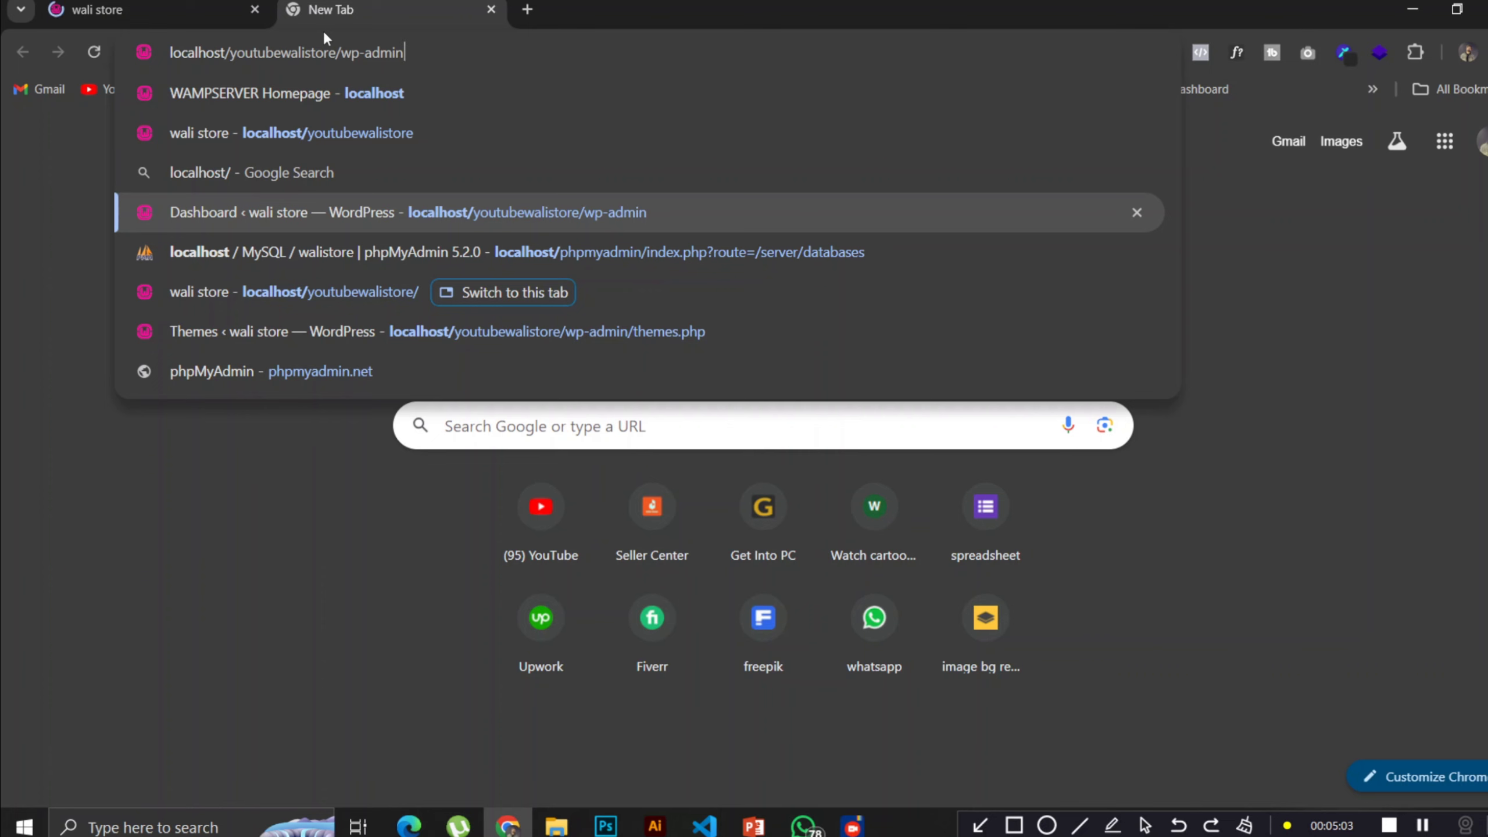
pyautogui.press('BackSpace')
pyautogui.press('BackSpace')
pyautogui.press('BackSpace')
pyautogui.press('BackSpace')
pyautogui.press('BackSpace')
pyautogui.press('BackSpace')
pyautogui.press('BackSpace')
pyautogui.press('BackSpace')
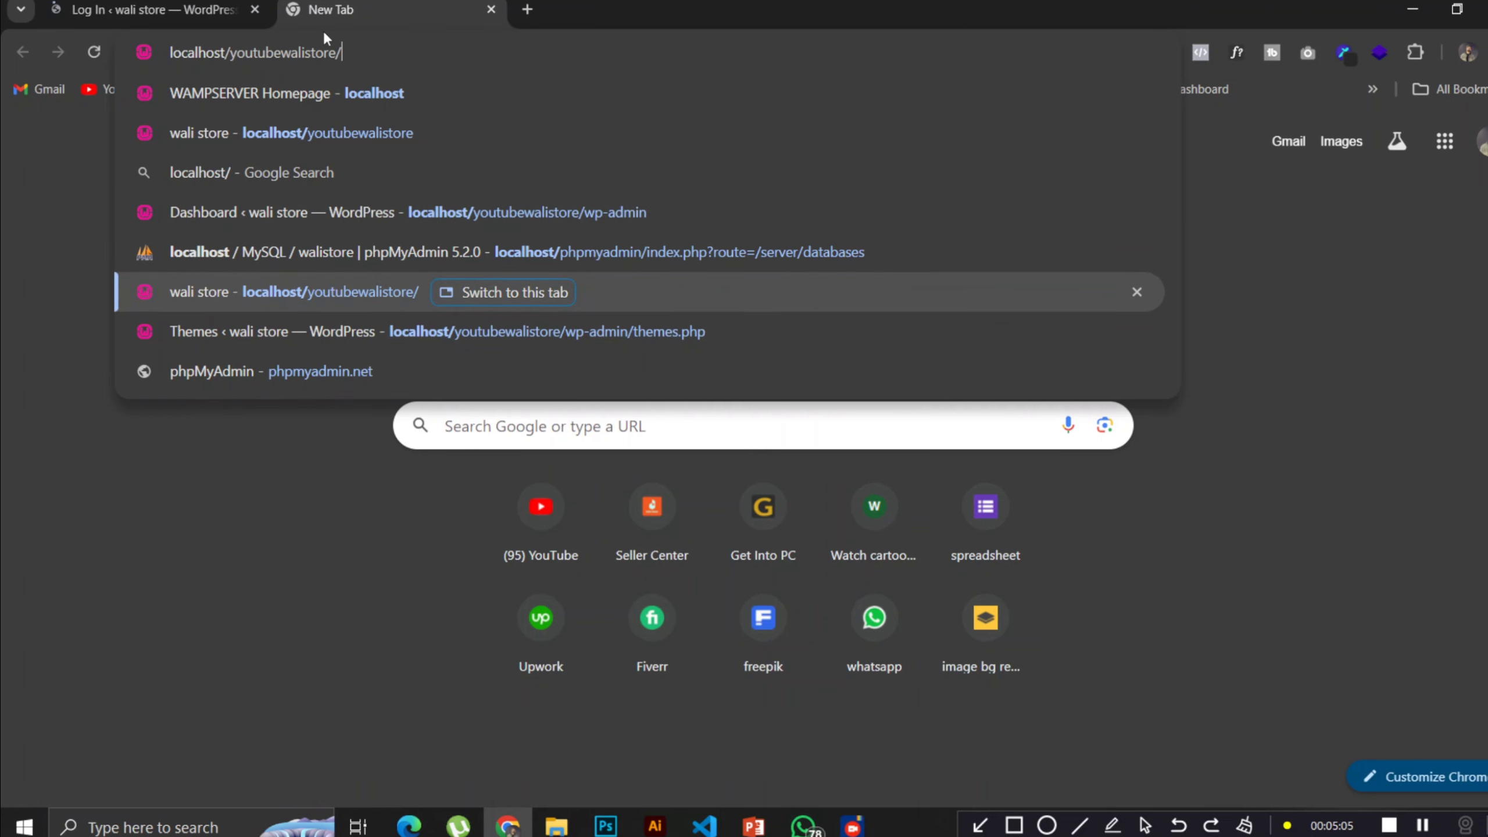
pyautogui.press('Return')
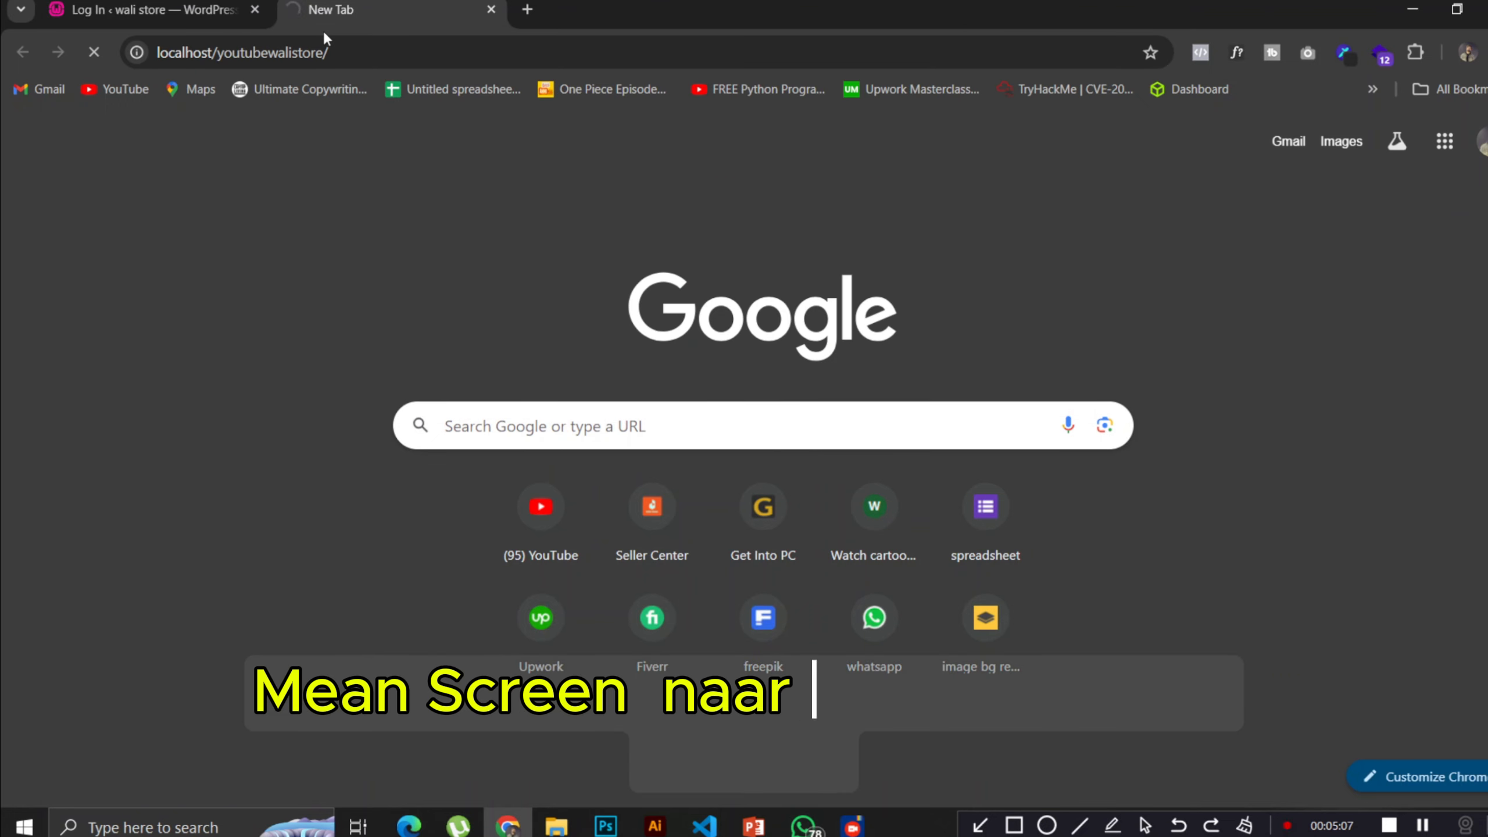
# - Log in to the wali store WordPress admin with the prefilled credentials and Remember Me enabled
pyautogui.click(176, 7)
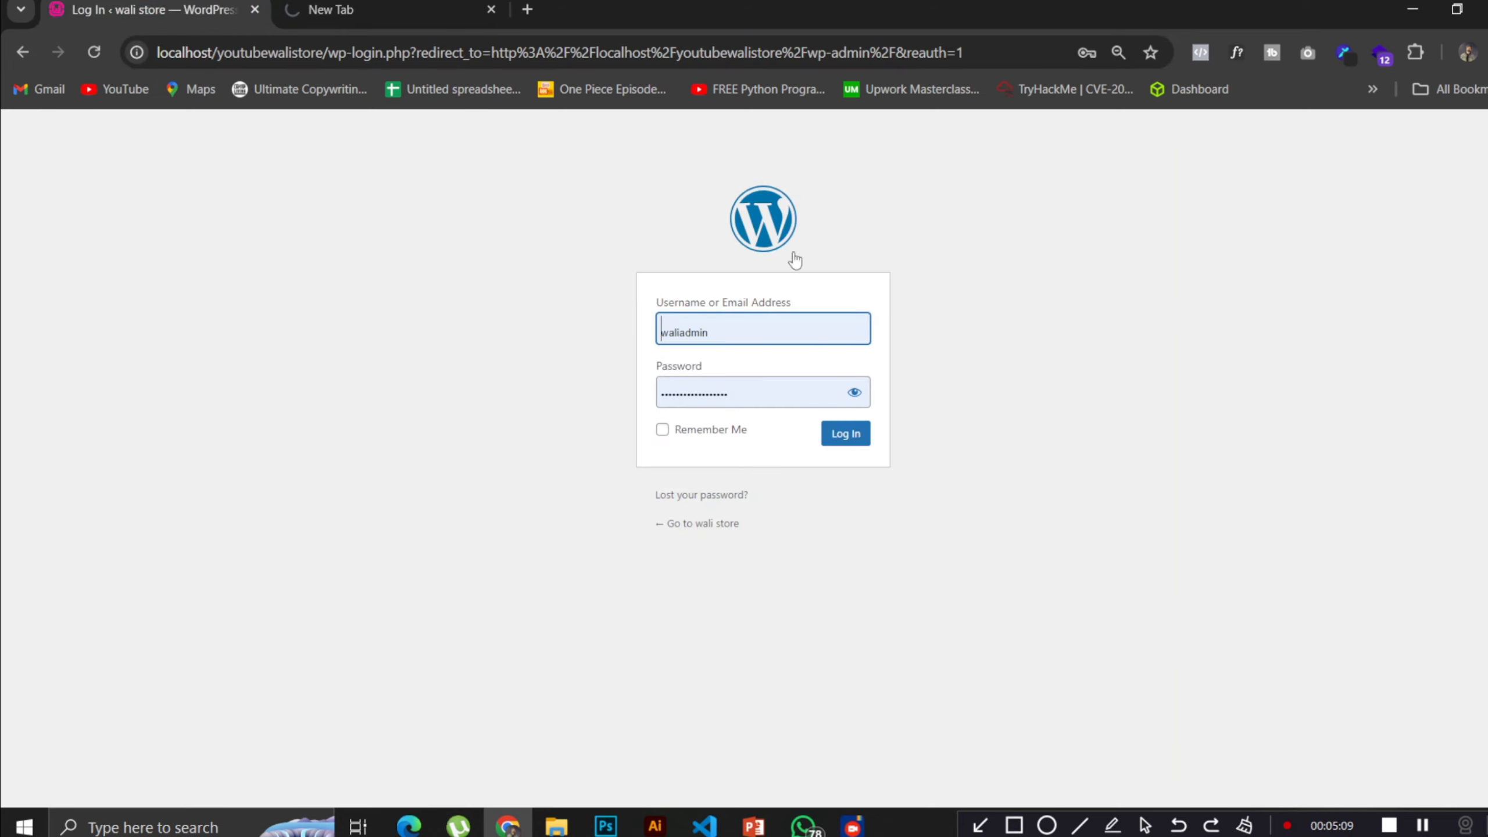
pyautogui.click(663, 431)
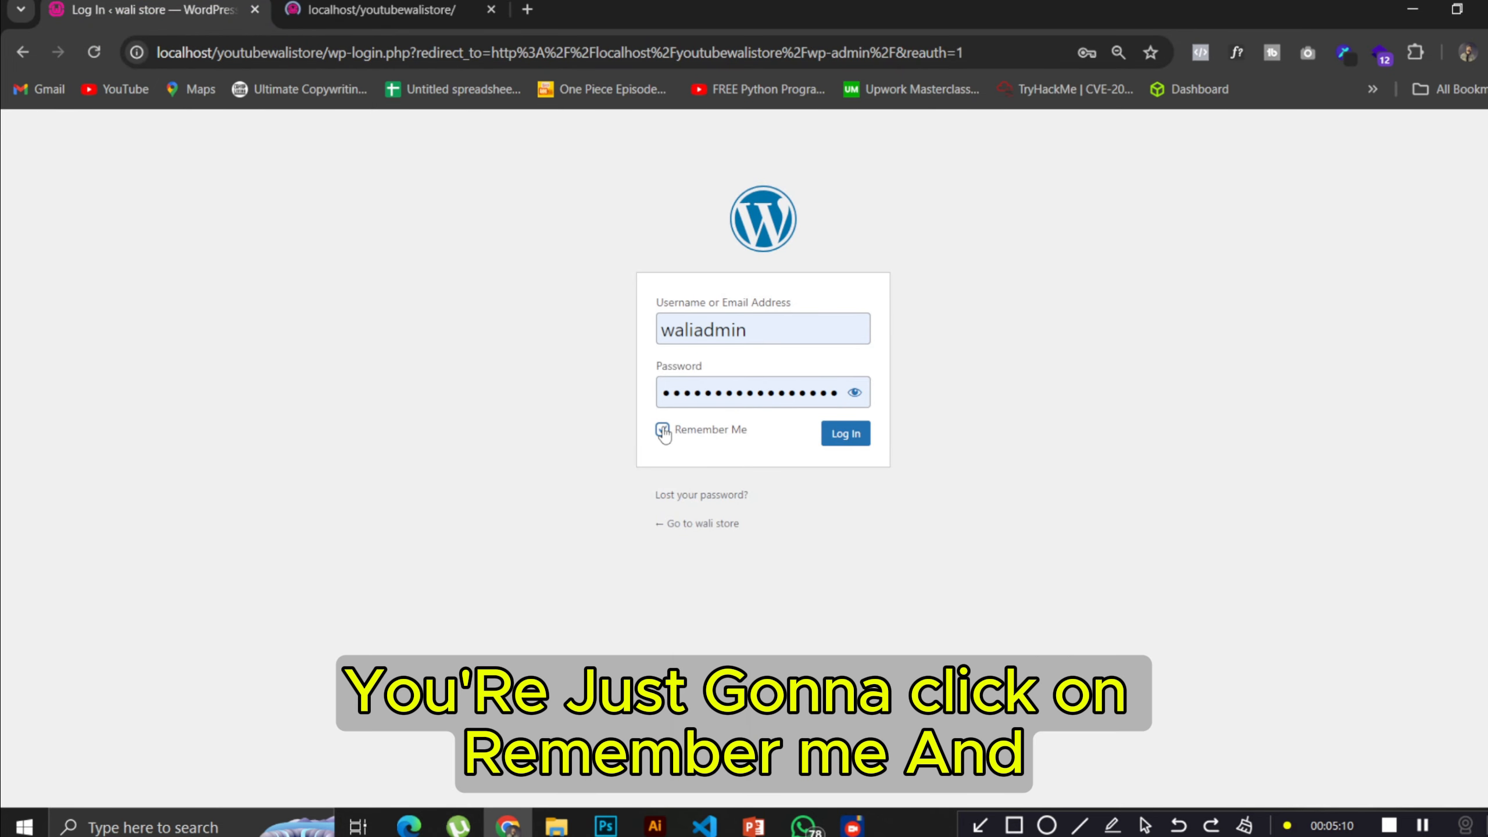
pyautogui.click(844, 433)
# - Check the login page's loading and look over the wali store home page in the other tab
pyautogui.click(360, 7)
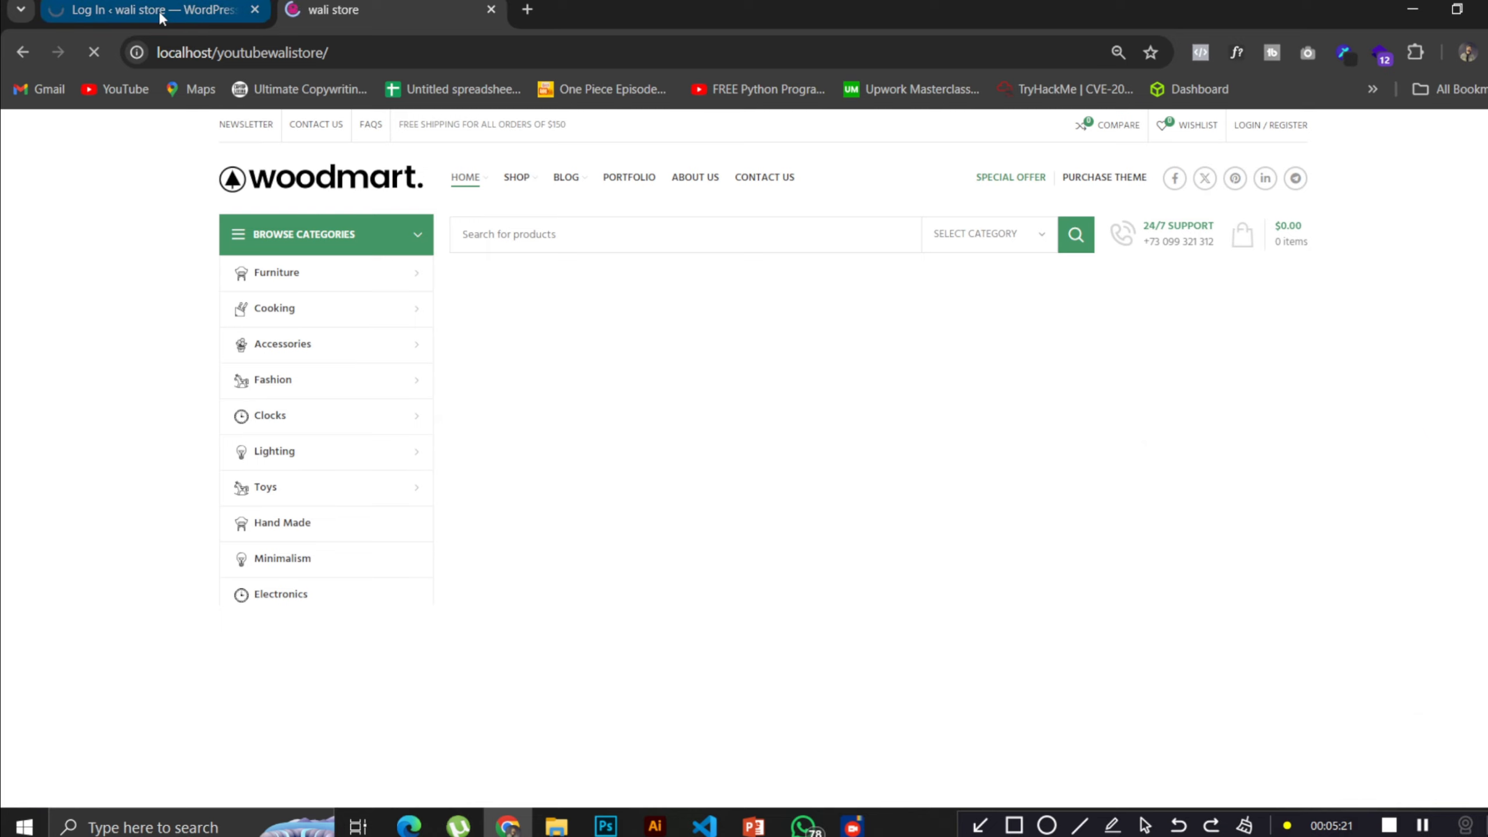
pyautogui.click(159, 12)
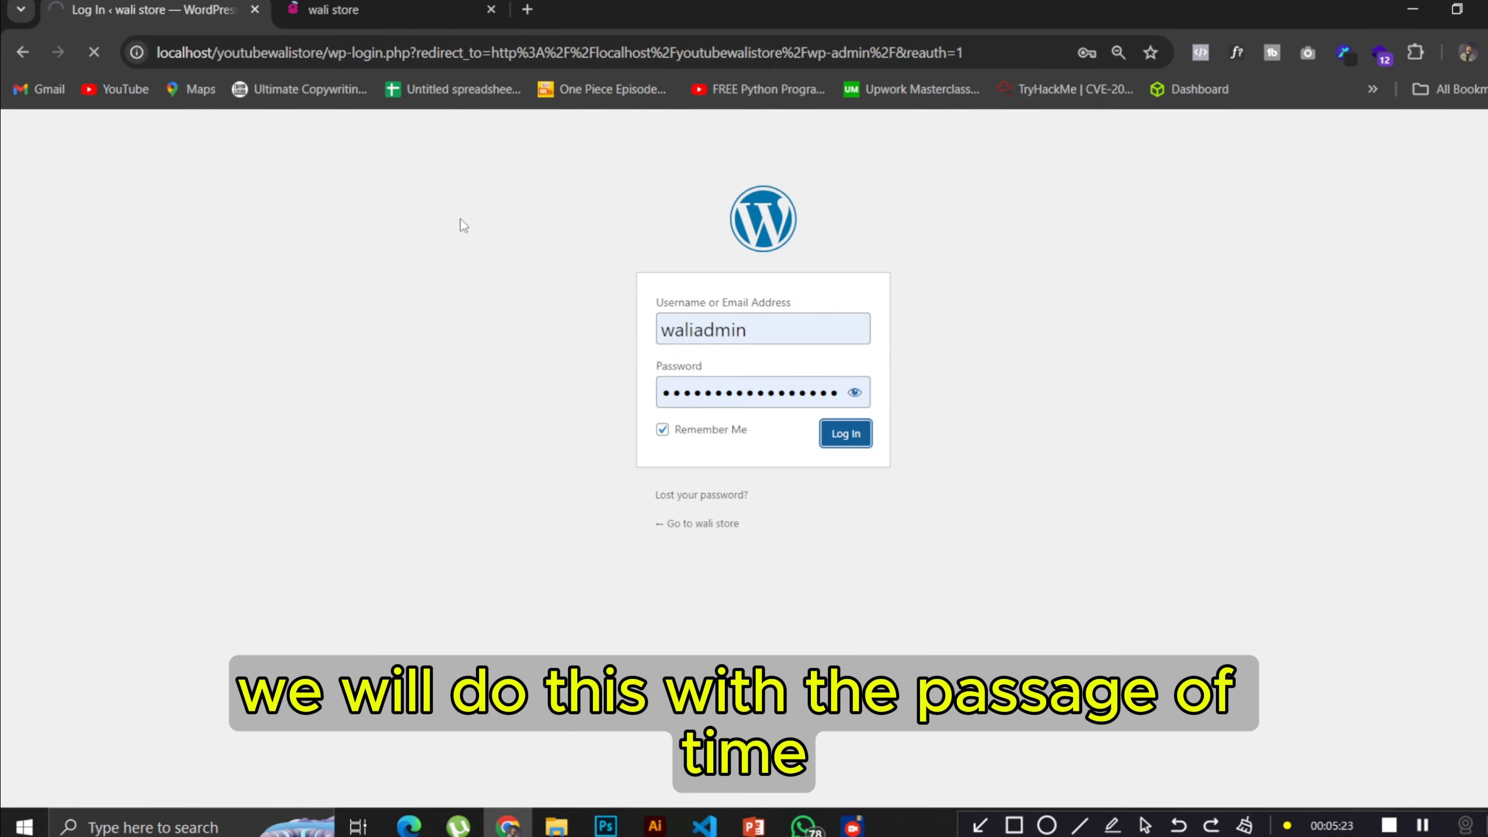
pyautogui.click(372, 5)
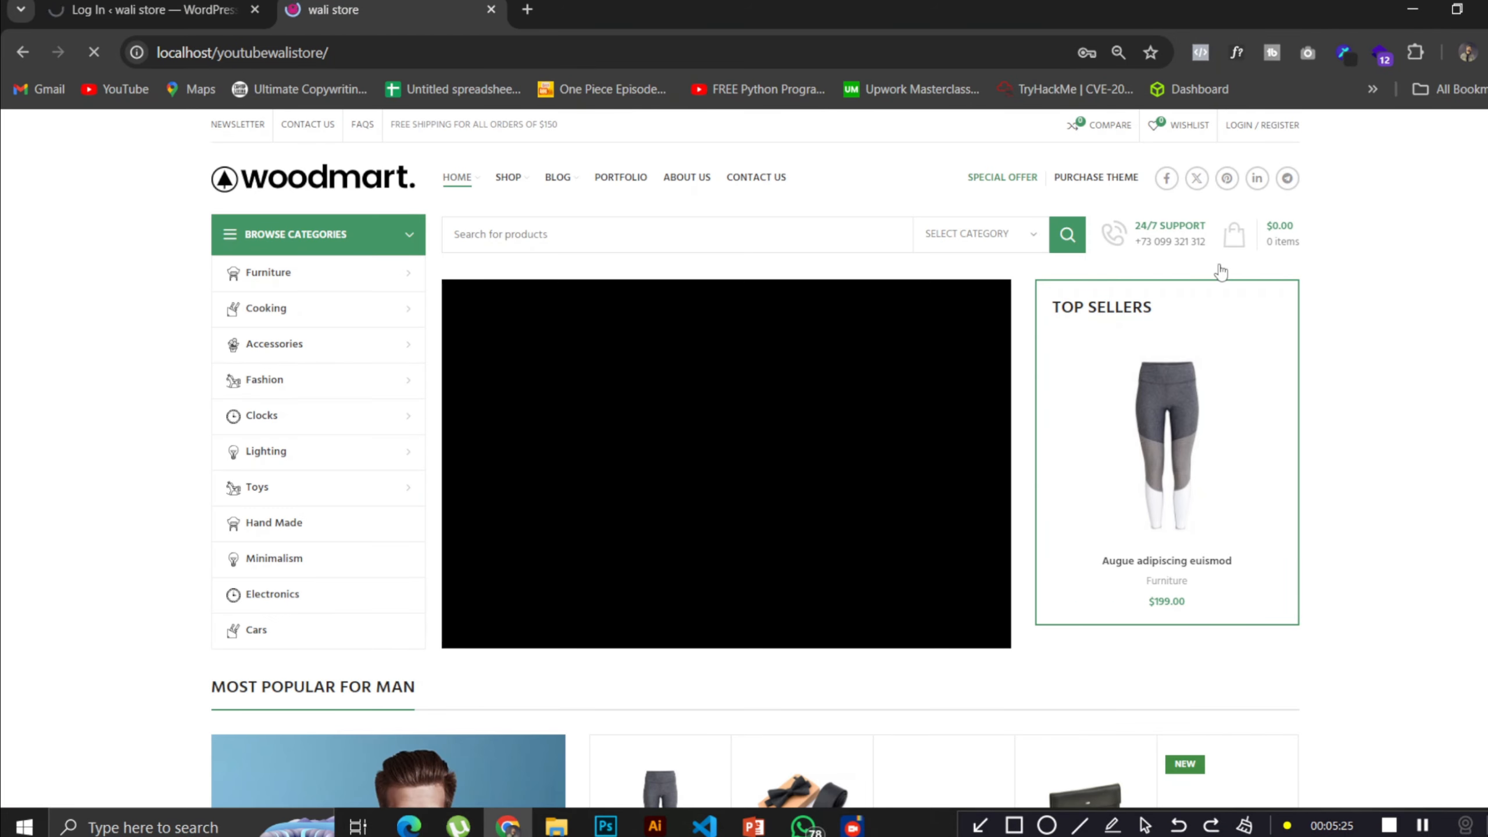
pyautogui.scroll(-6, 1391, 320)
pyautogui.scroll(5, 1391, 319)
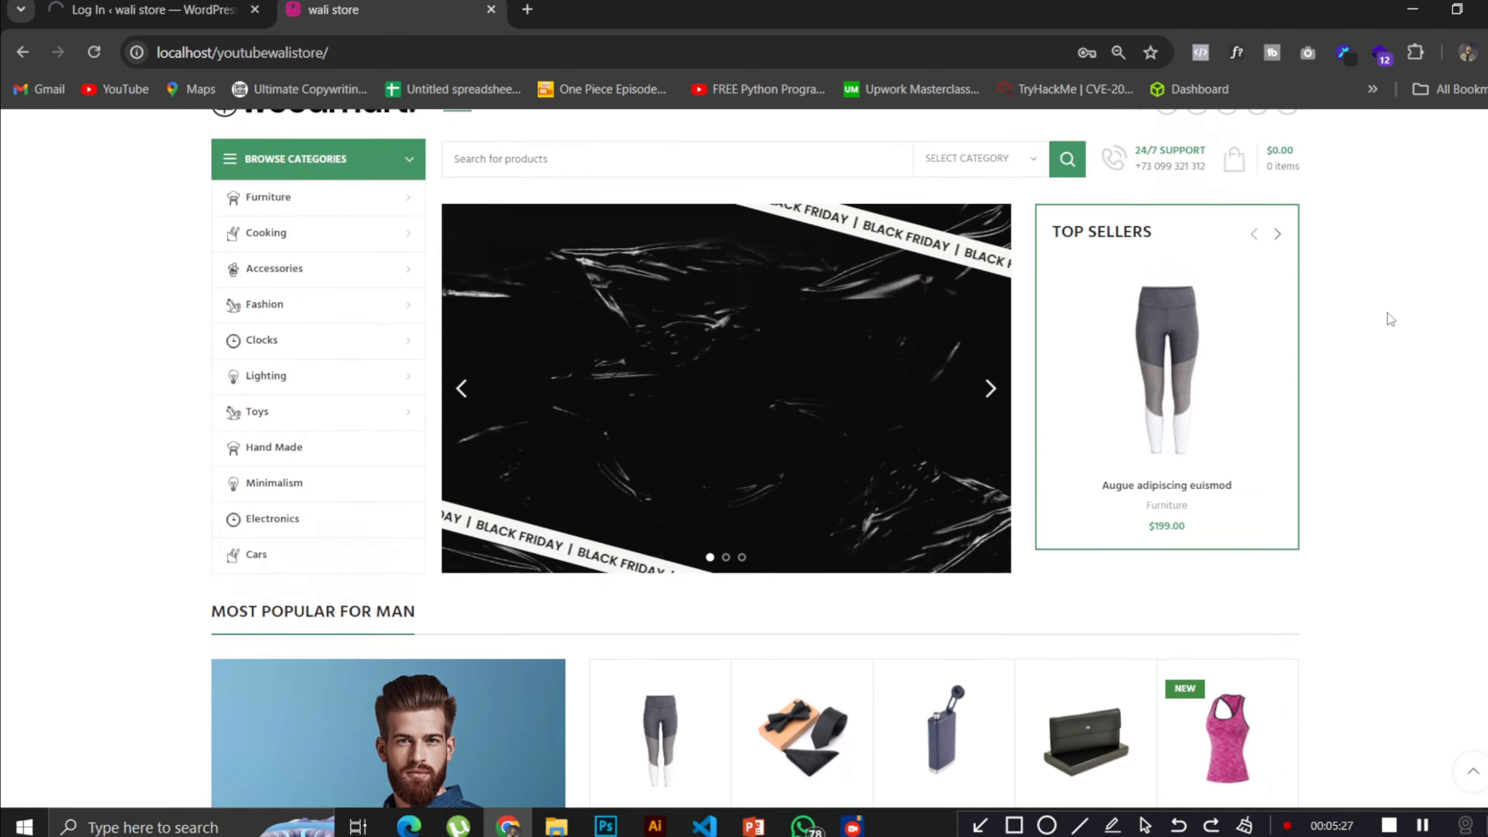
pyautogui.scroll(1, 1391, 320)
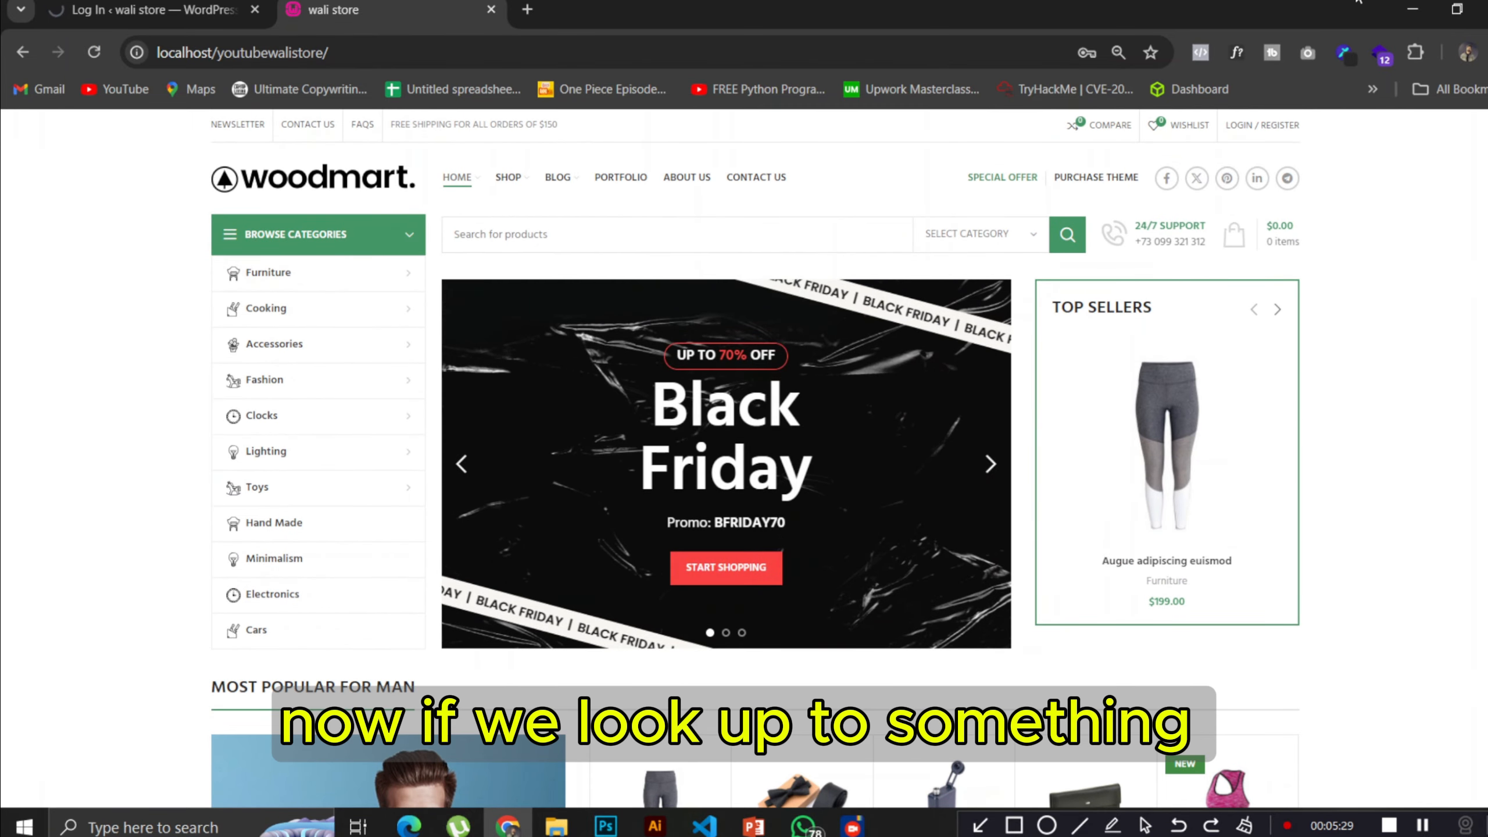
# - Minimize the browser and draw a red rectangle on the desktop with a large circle inside it
pyautogui.click(1412, 9)
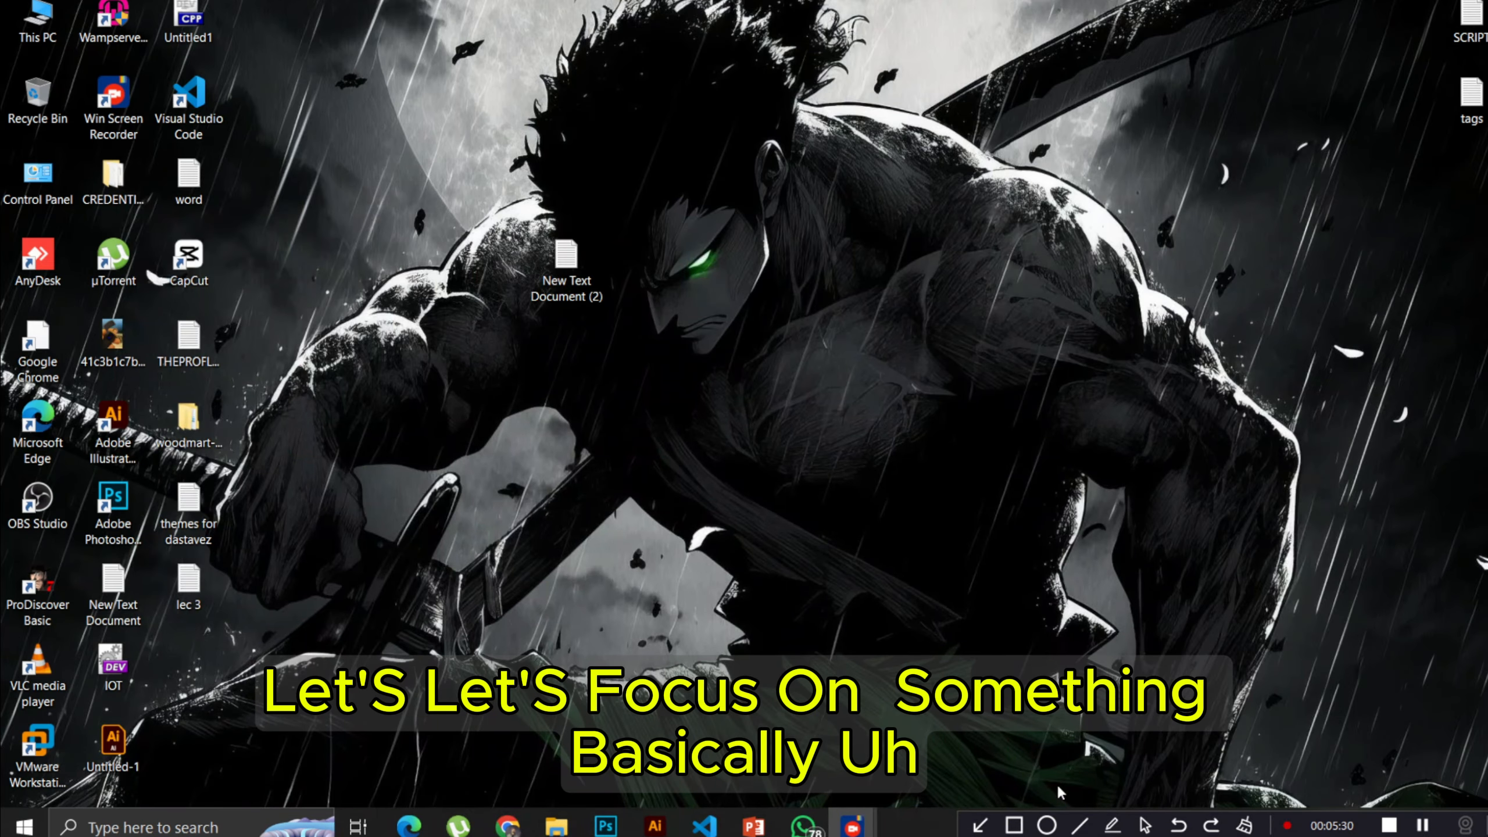
pyautogui.click(1017, 827)
pyautogui.moveTo(963, 65)
pyautogui.mouseDown()
pyautogui.moveTo(1082, 350)
pyautogui.moveTo(1318, 469)
pyautogui.moveTo(1350, 405)
pyautogui.mouseUp()
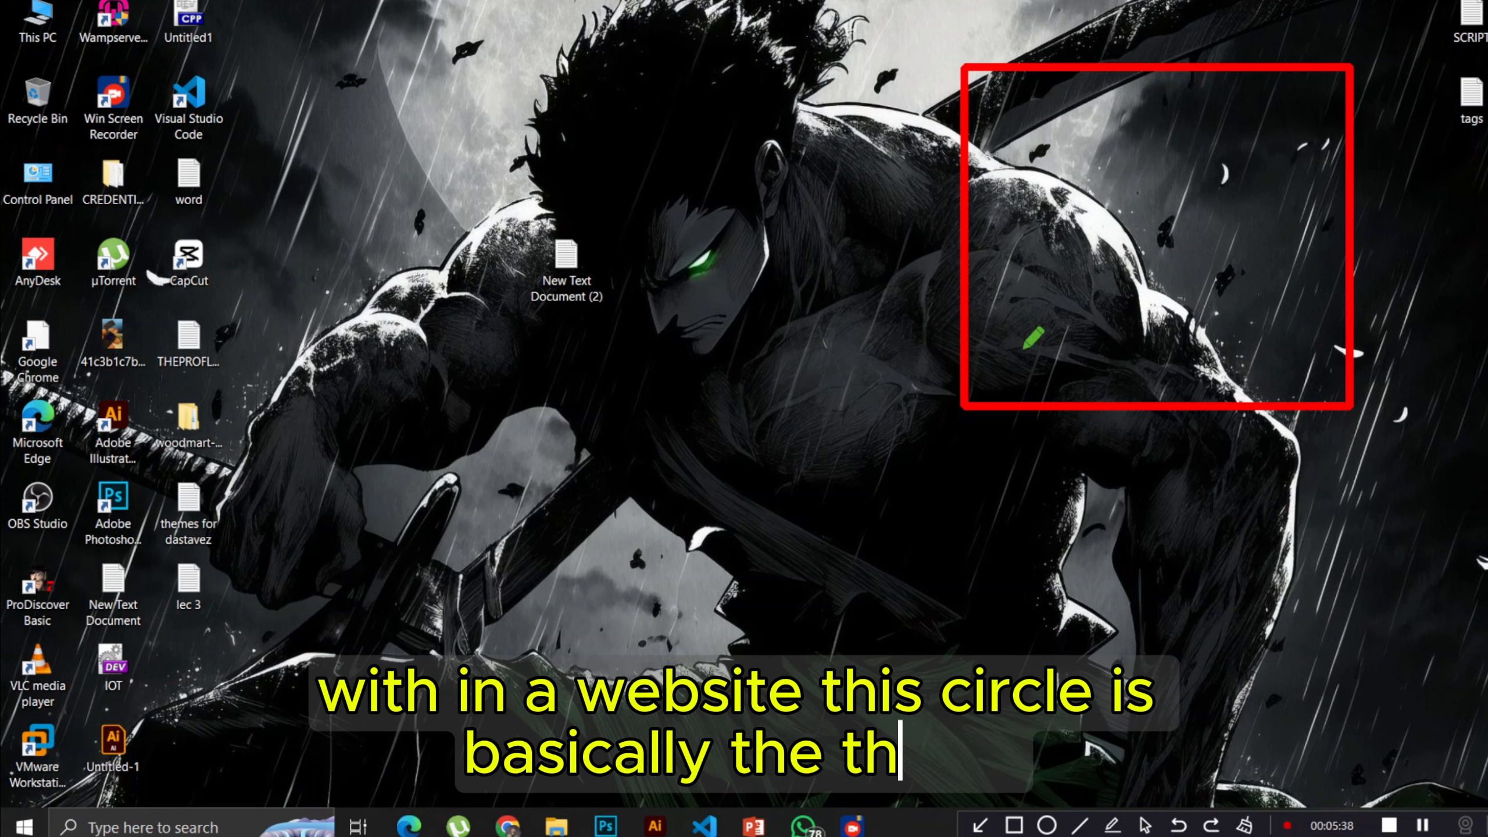
pyautogui.click(1067, 826)
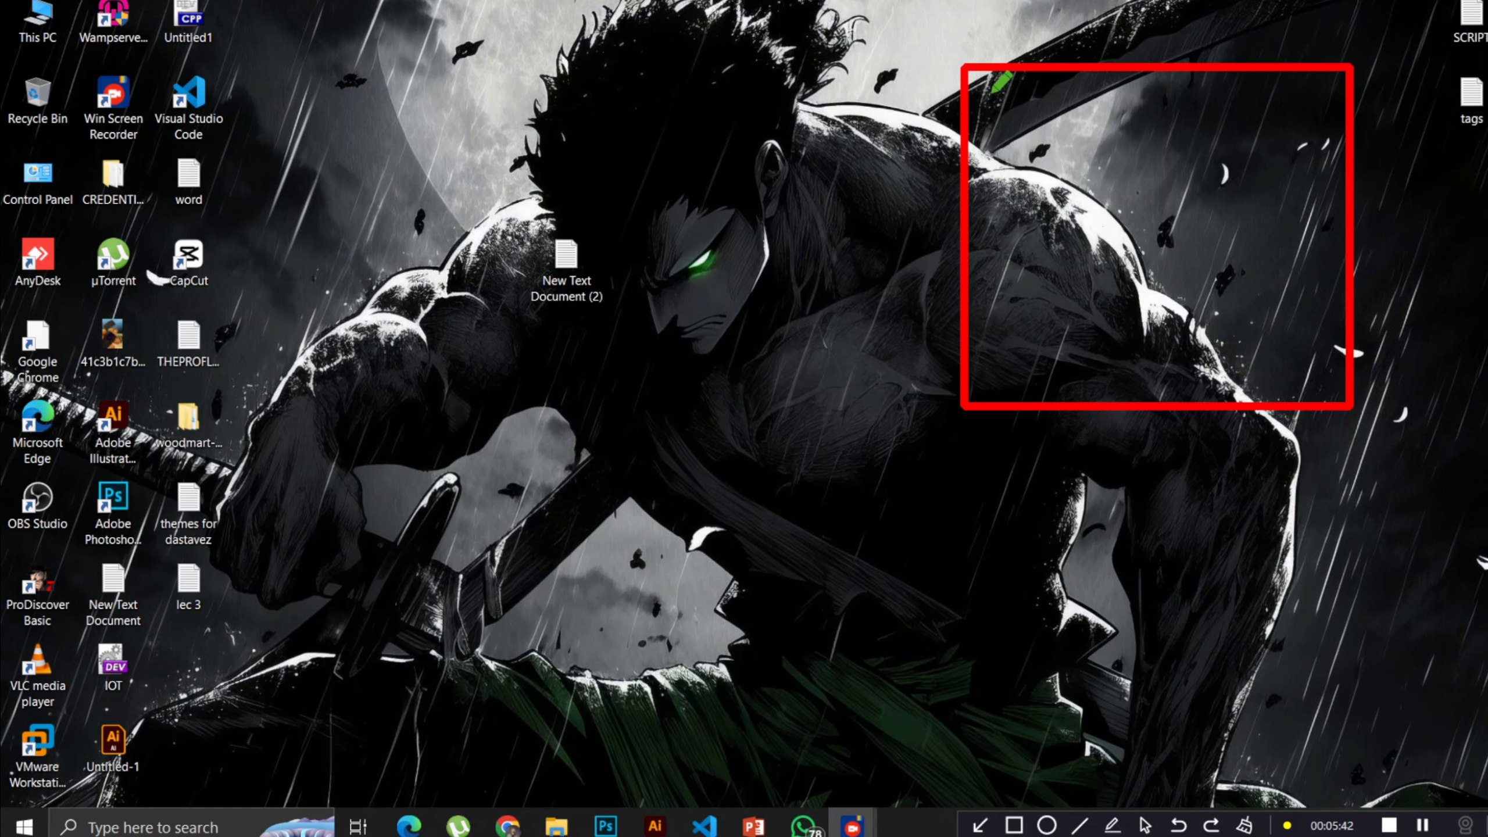
pyautogui.moveTo(995, 81); pyautogui.dragTo(1322, 385)
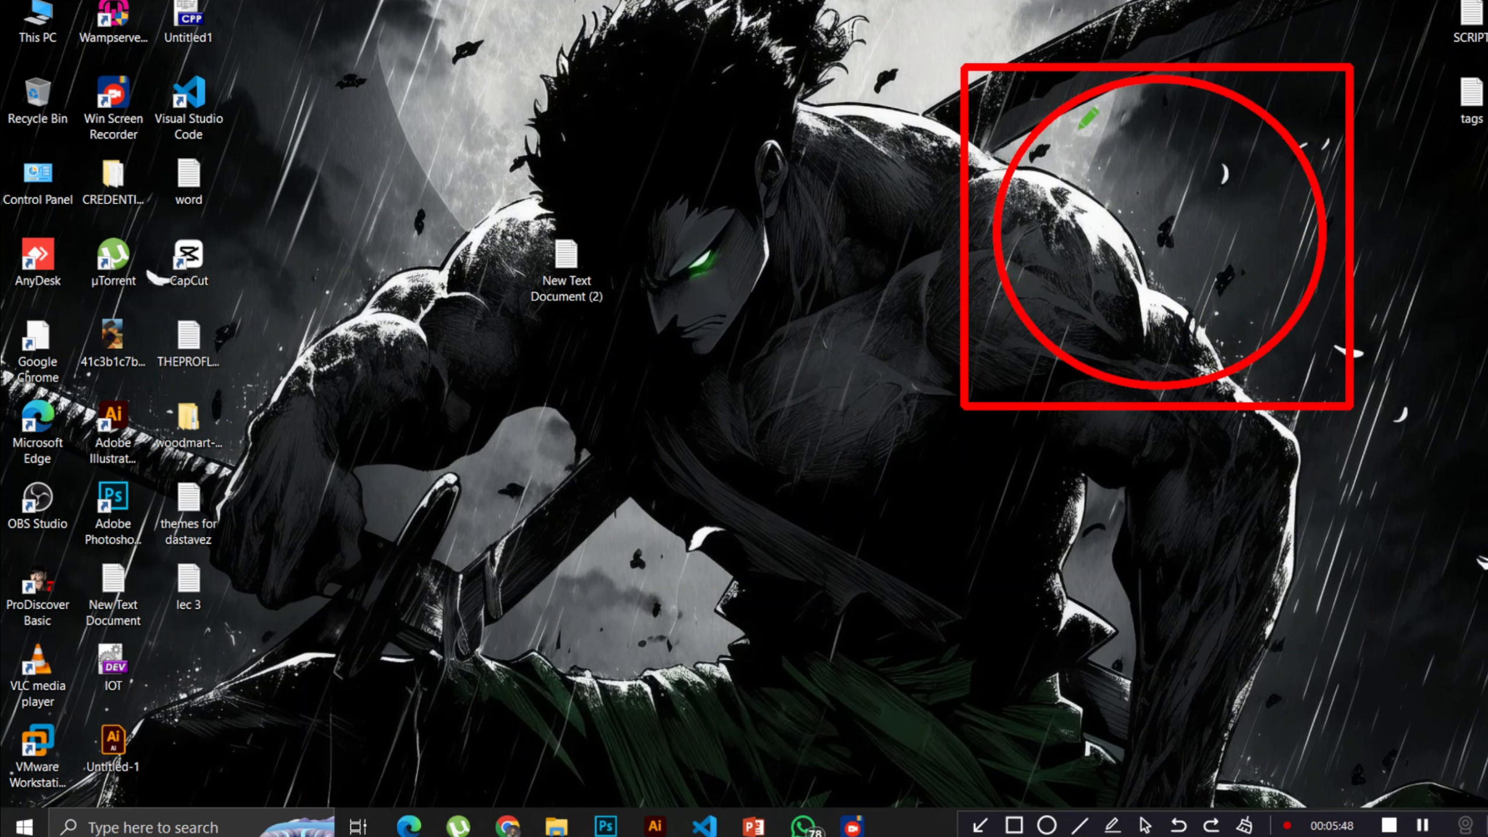
# - Draw nine small red circles and ellipses inside the large circle, some of them overlapping
pyautogui.moveTo(1076, 109)
pyautogui.mouseDown()
pyautogui.moveTo(1192, 287)
pyautogui.moveTo(1186, 217)
pyautogui.moveTo(1142, 170)
pyautogui.mouseUp()
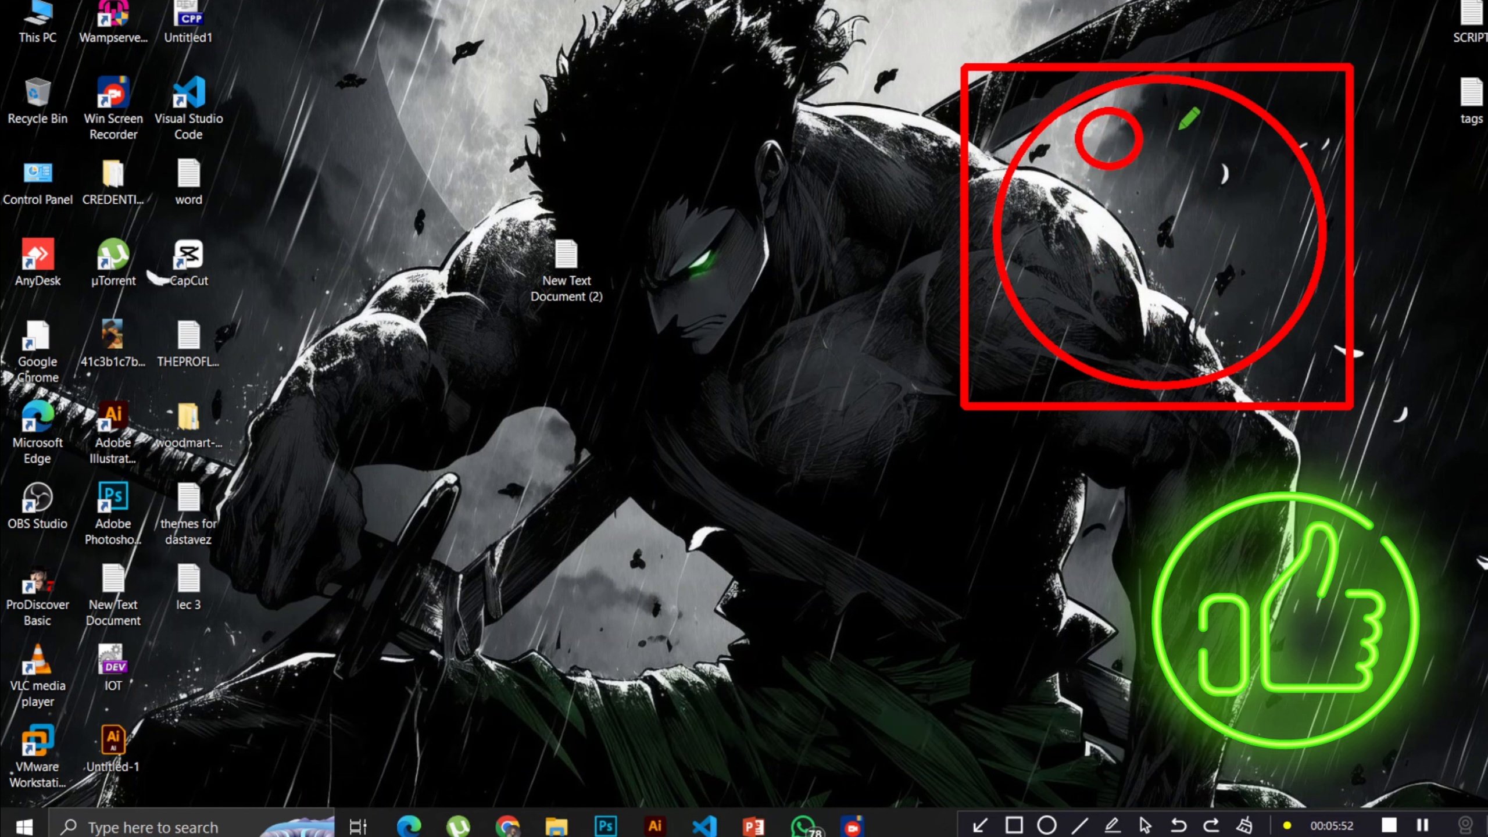
pyautogui.moveTo(1193, 102); pyautogui.dragTo(1280, 184)
pyautogui.moveTo(1071, 223); pyautogui.dragTo(1163, 290)
pyautogui.moveTo(1211, 223)
pyautogui.mouseDown()
pyautogui.moveTo(1247, 281)
pyautogui.moveTo(1282, 301)
pyautogui.mouseUp()
pyautogui.moveTo(1042, 229)
pyautogui.mouseDown()
pyautogui.moveTo(1076, 350)
pyautogui.moveTo(1102, 355)
pyautogui.mouseUp()
pyautogui.moveTo(1165, 300); pyautogui.dragTo(1233, 335)
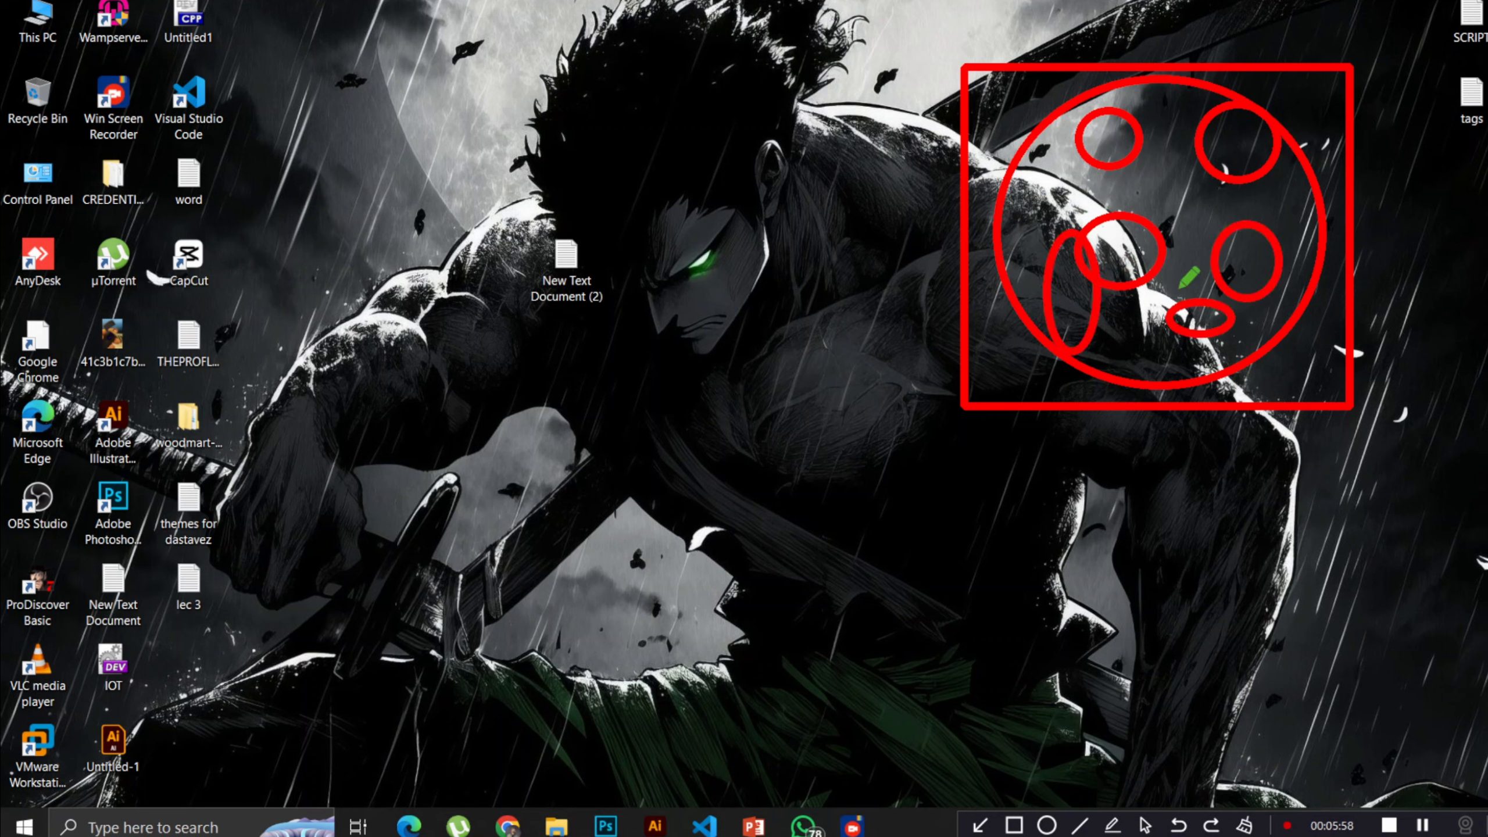
pyautogui.moveTo(1167, 176)
pyautogui.mouseDown()
pyautogui.moveTo(1193, 218)
pyautogui.moveTo(1217, 218)
pyautogui.mouseUp()
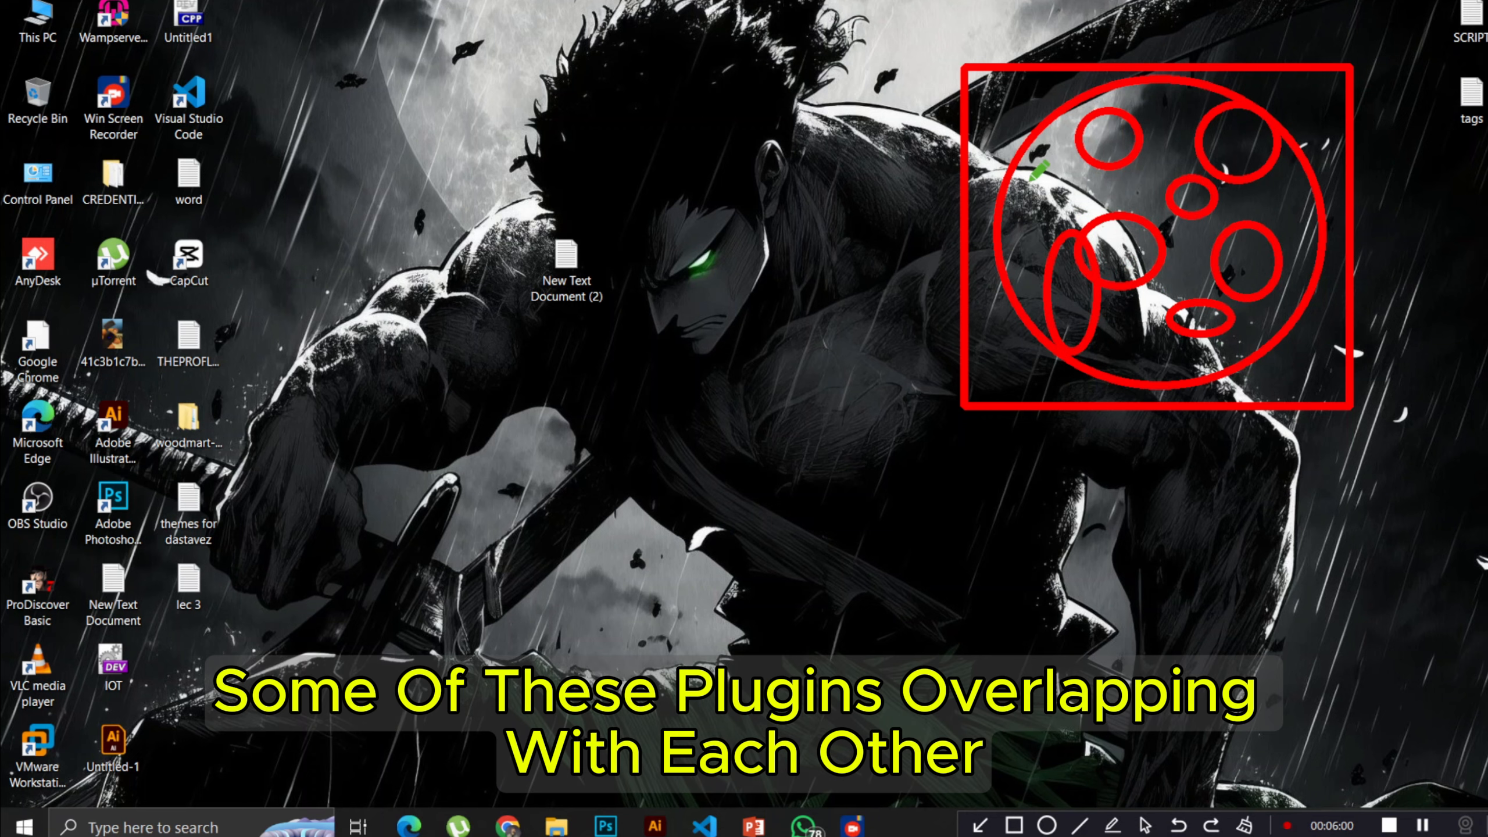
pyautogui.moveTo(1038, 171); pyautogui.dragTo(1075, 213)
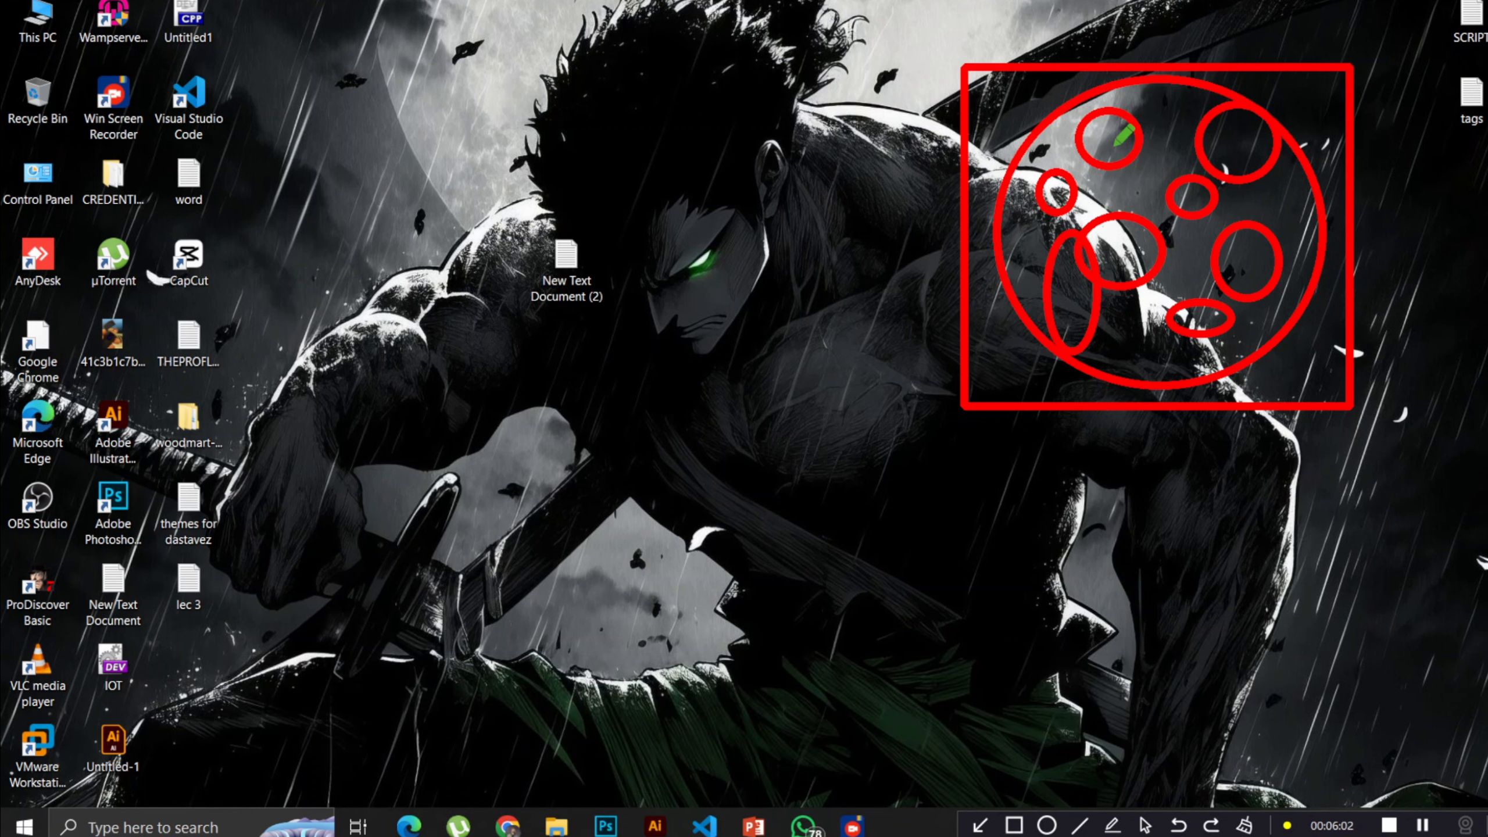
pyautogui.moveTo(1131, 162); pyautogui.dragTo(1170, 204)
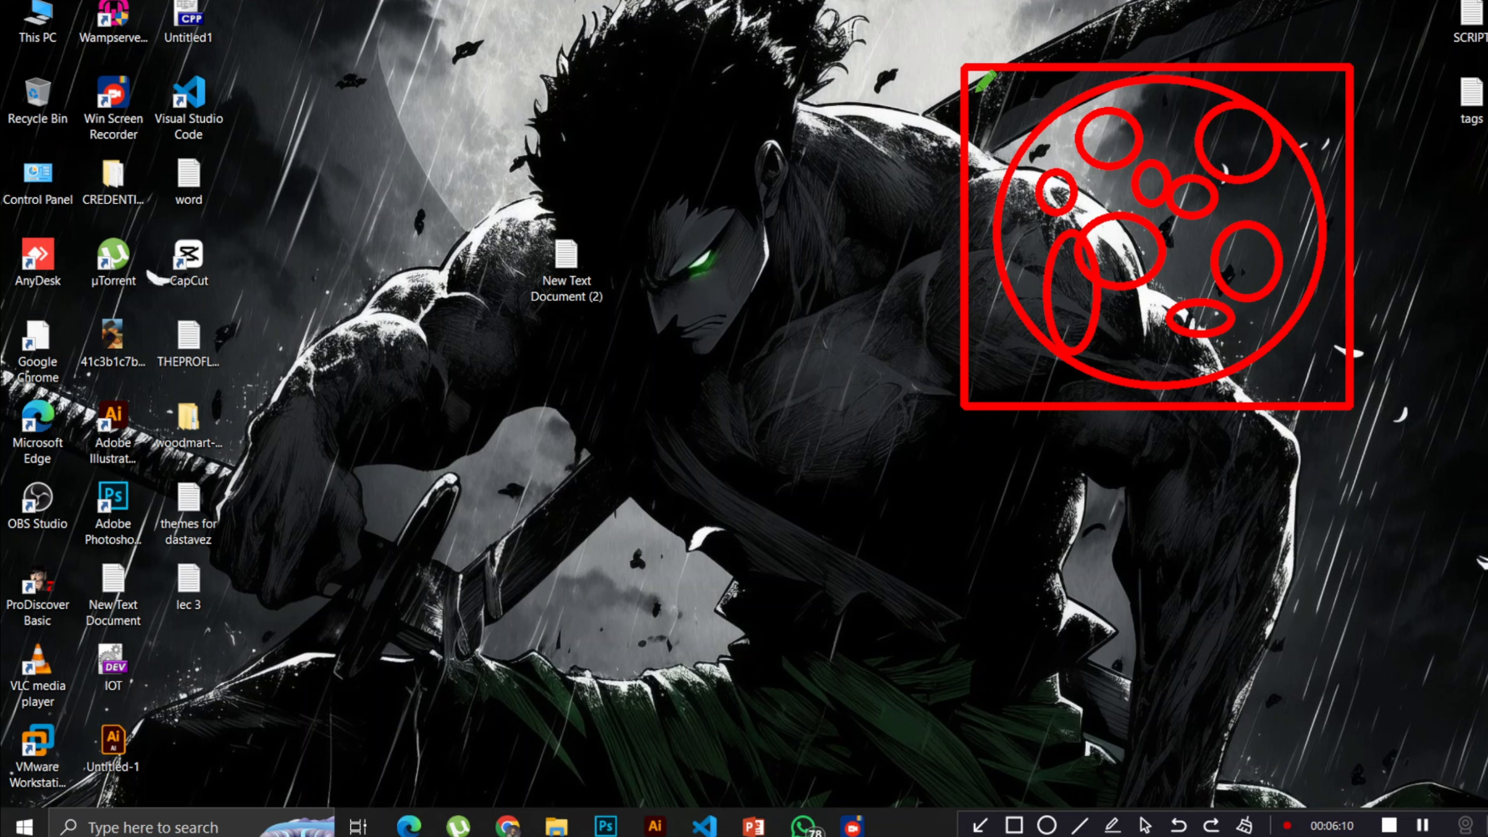
# - Add a small ellipse above the rectangle and a large one across its lower-right corner, and erase all the annotations
pyautogui.moveTo(965, 68)
pyautogui.mouseDown()
pyautogui.moveTo(1005, 364)
pyautogui.moveTo(1312, 469)
pyautogui.moveTo(1418, 585)
pyautogui.moveTo(1039, 87)
pyautogui.moveTo(937, 7)
pyautogui.mouseUp()
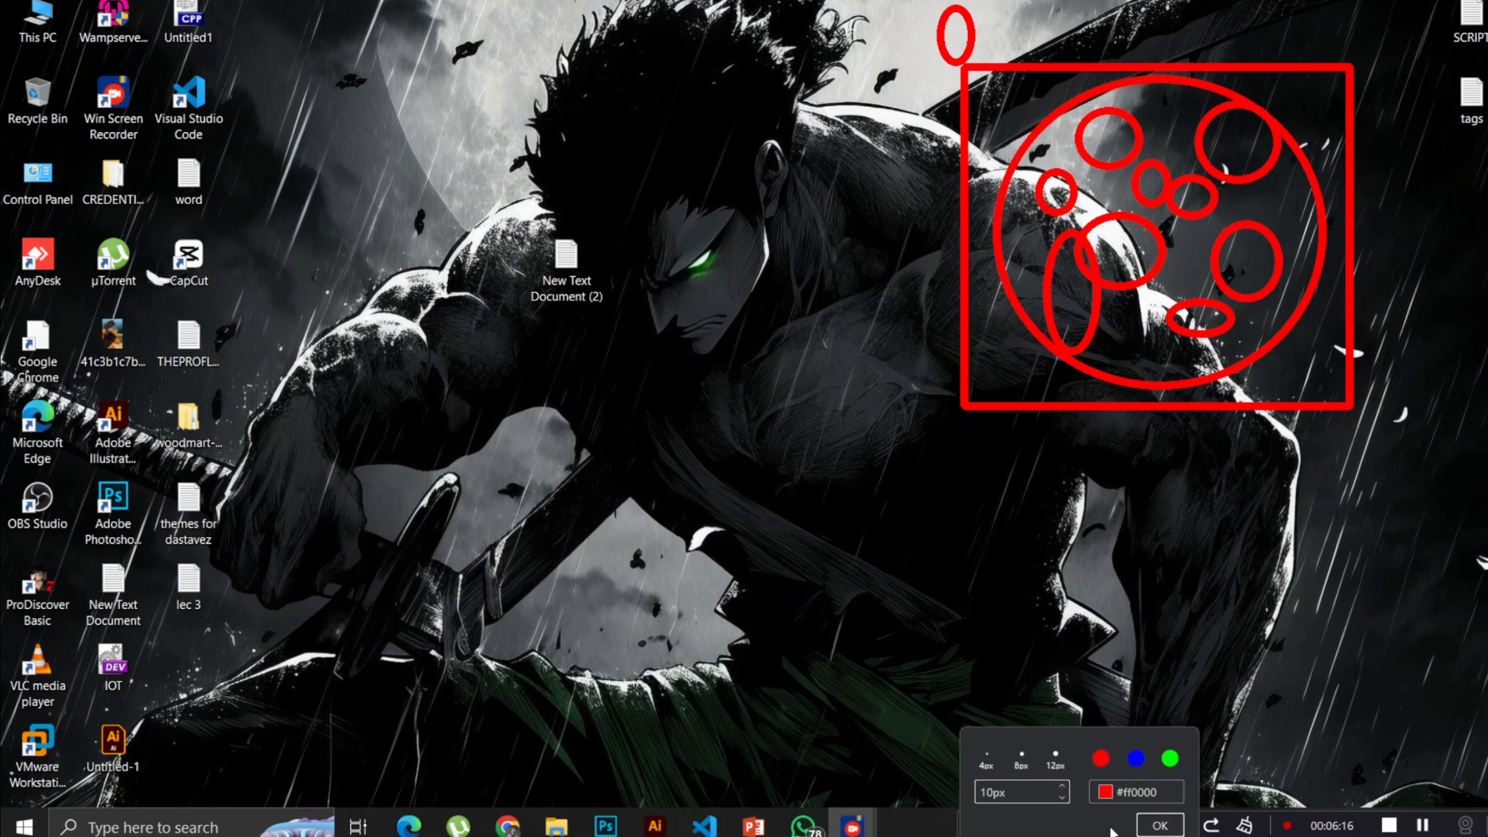
pyautogui.click(1112, 827)
pyautogui.moveTo(1099, 291)
pyautogui.mouseDown()
pyautogui.moveTo(1280, 192)
pyautogui.moveTo(946, 635)
pyautogui.moveTo(1485, 678)
pyautogui.moveTo(1476, 609)
pyautogui.mouseUp()
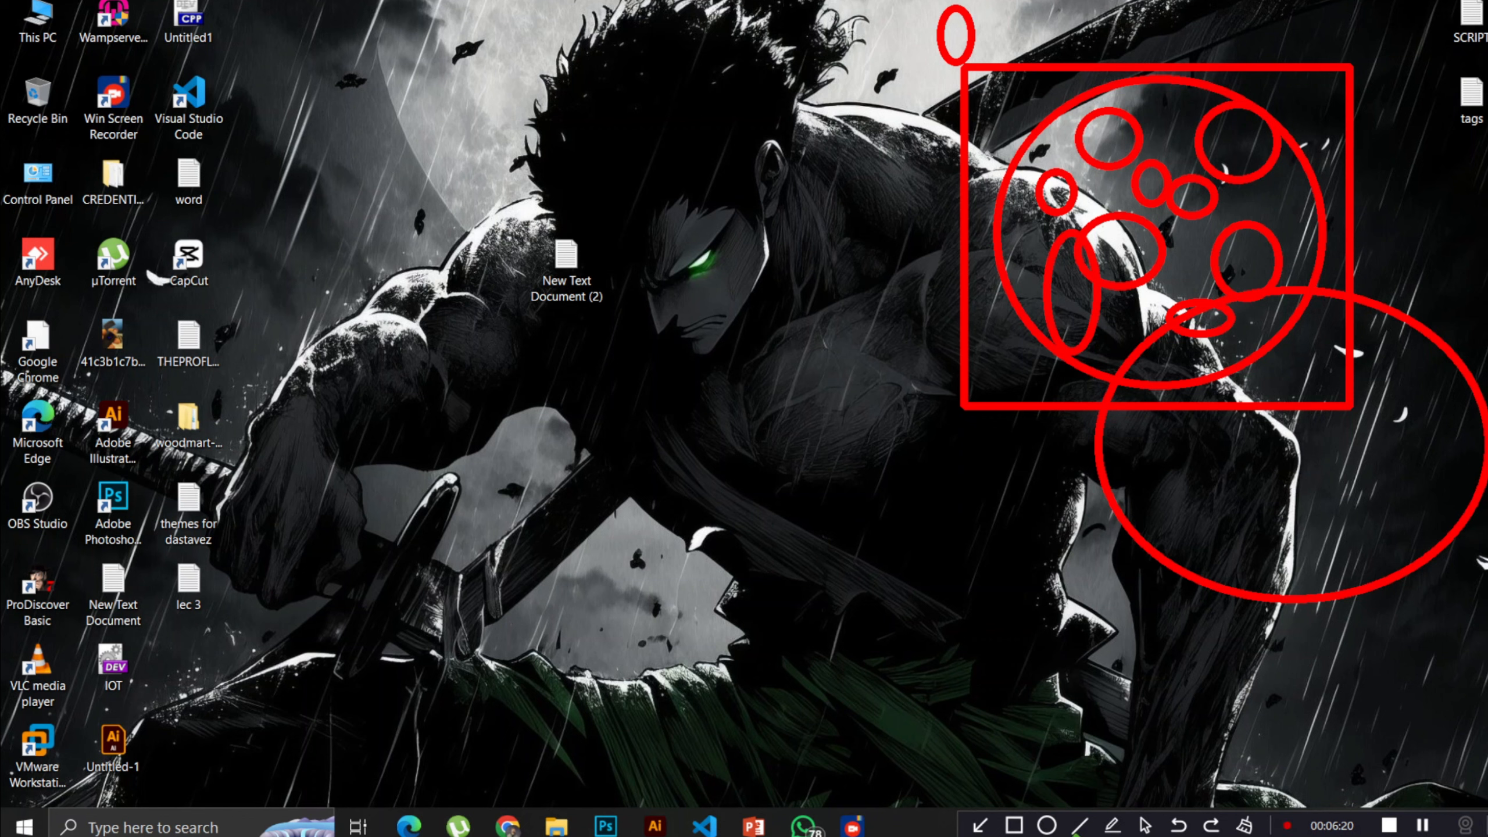
pyautogui.click(1243, 825)
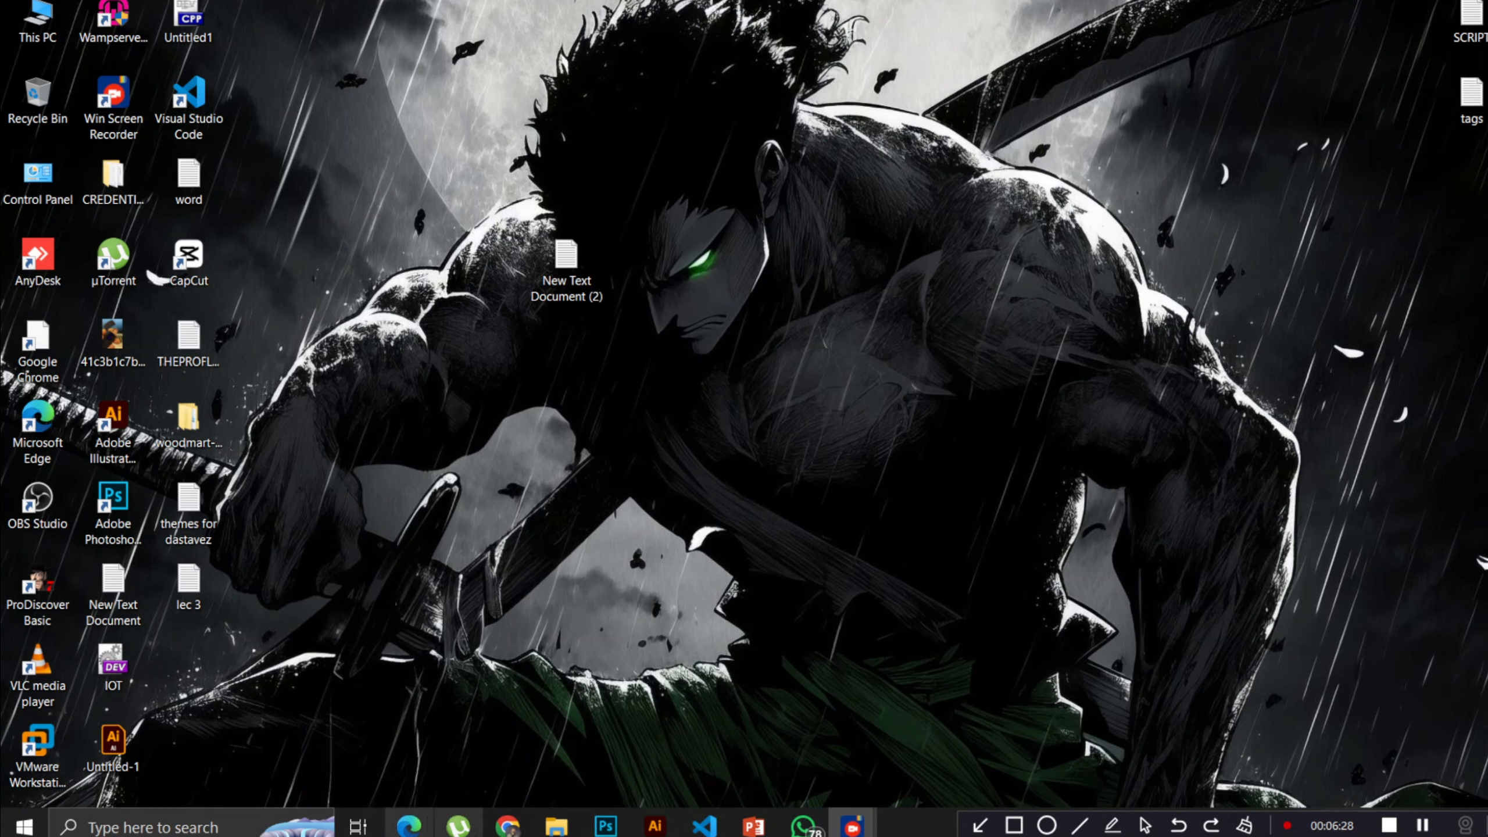
# - Switch to the WordPress dashboard in Chrome and open the list of installed plugins
pyautogui.click(508, 826)
pyautogui.click(155, 10)
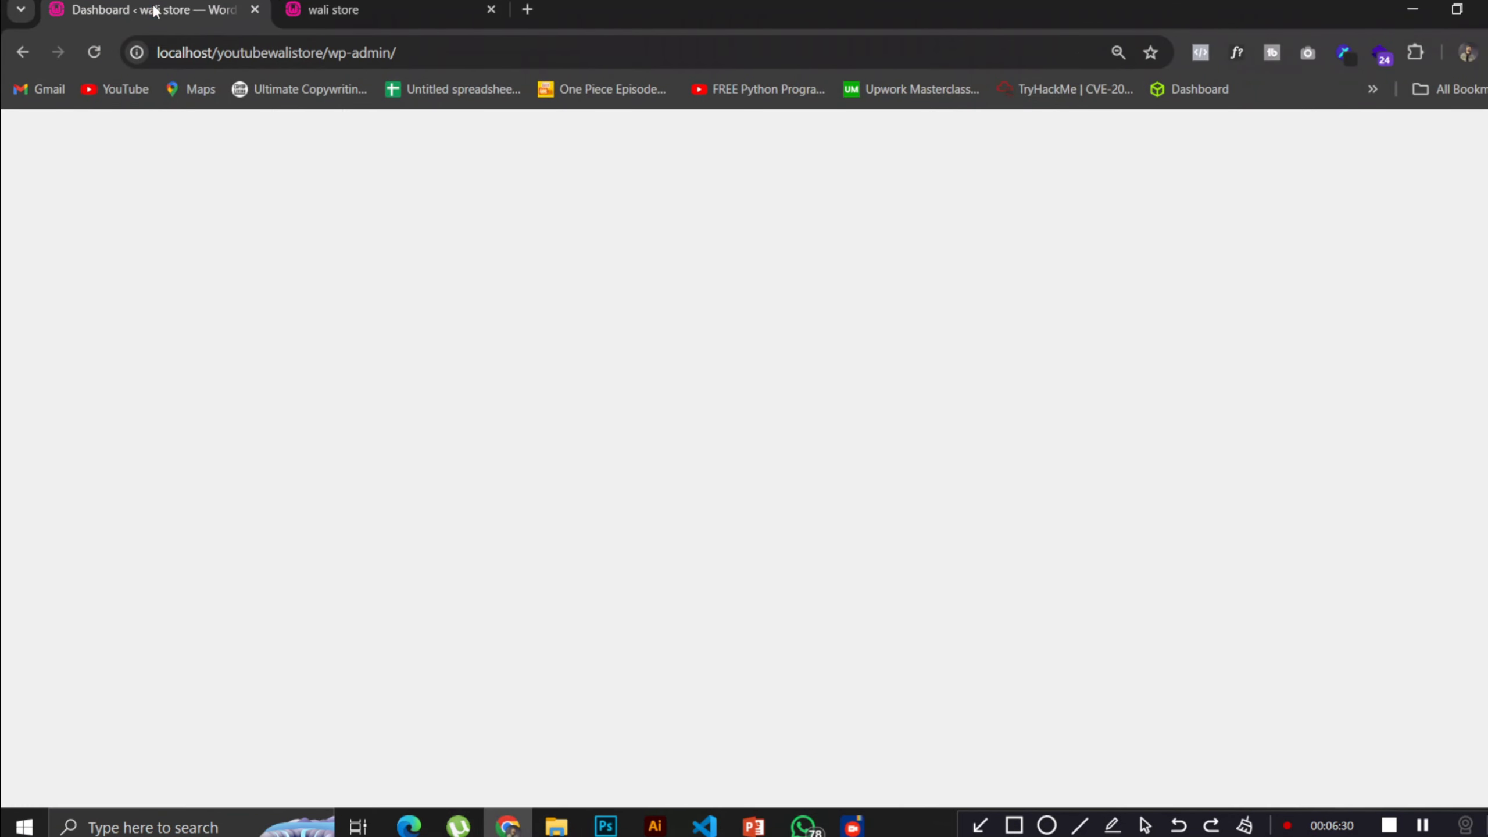
pyautogui.scroll(-2, 509, 319)
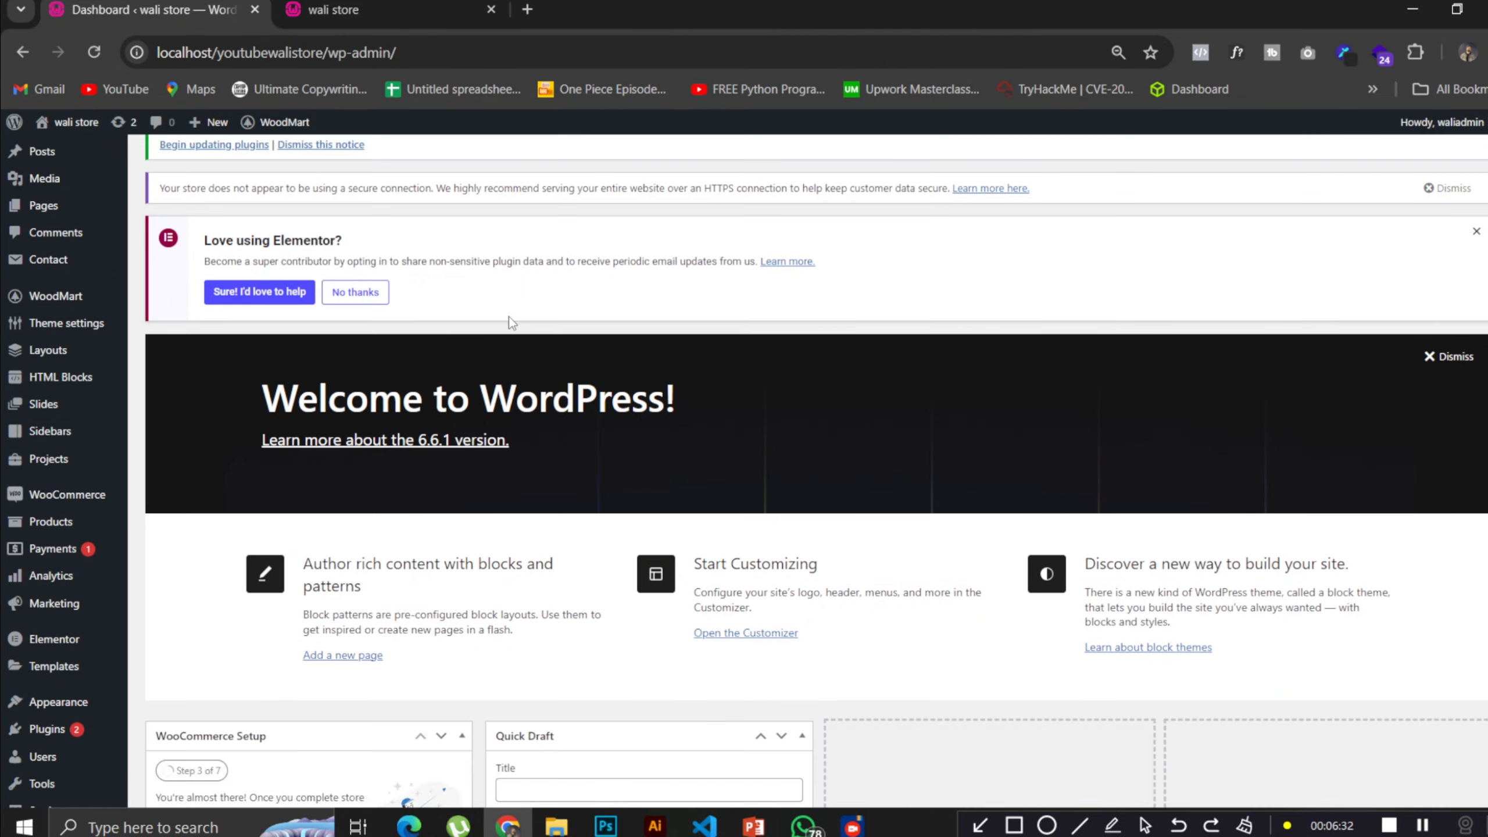
pyautogui.moveTo(126, 351)
pyautogui.scroll(-4, 139, 317)
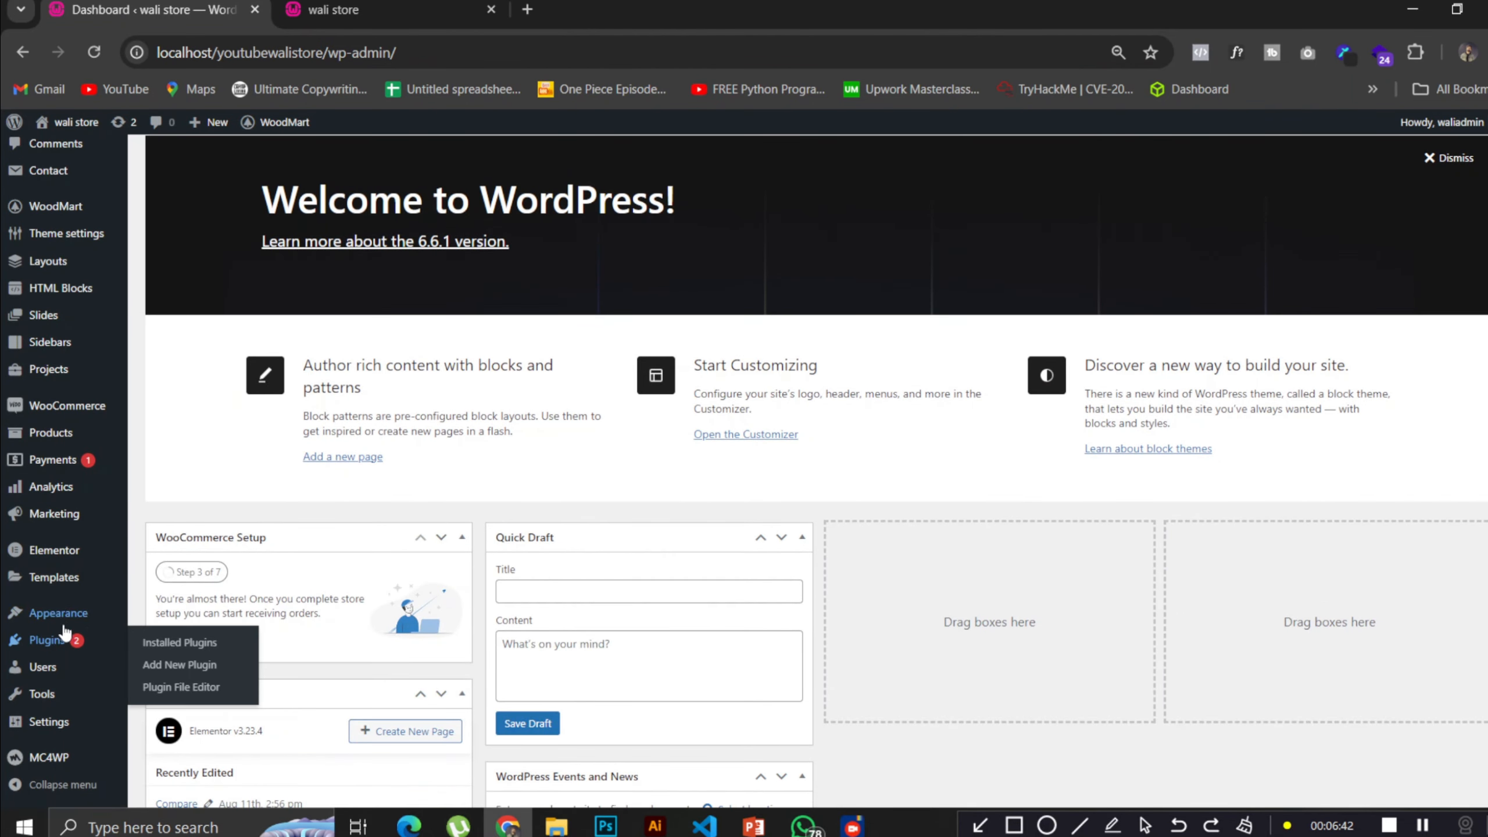
pyautogui.moveTo(64, 644)
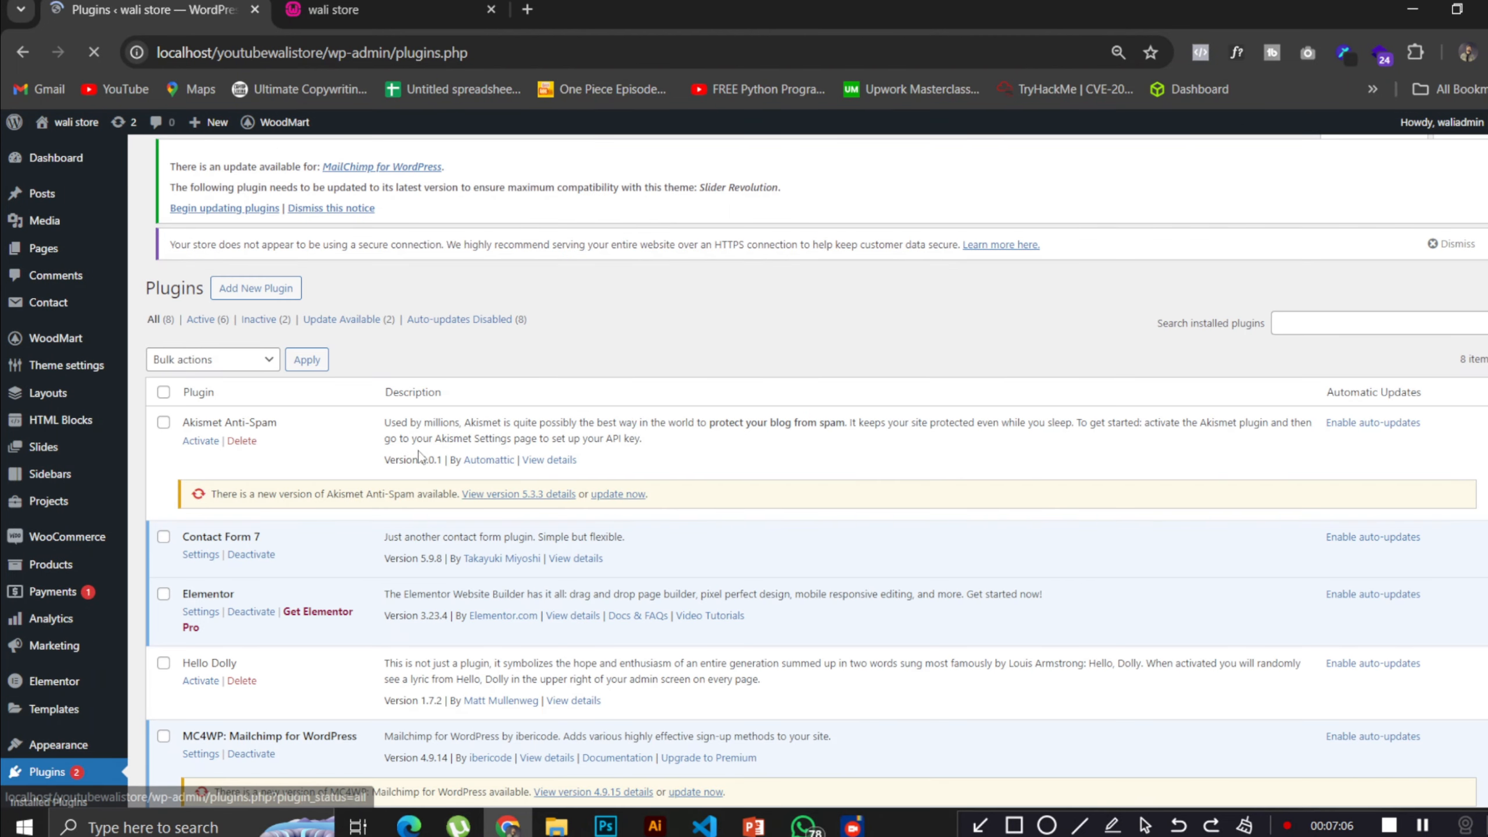
# - Look through the installed plugins and open the page for adding a new plugin
pyautogui.scroll(-5, 502, 408)
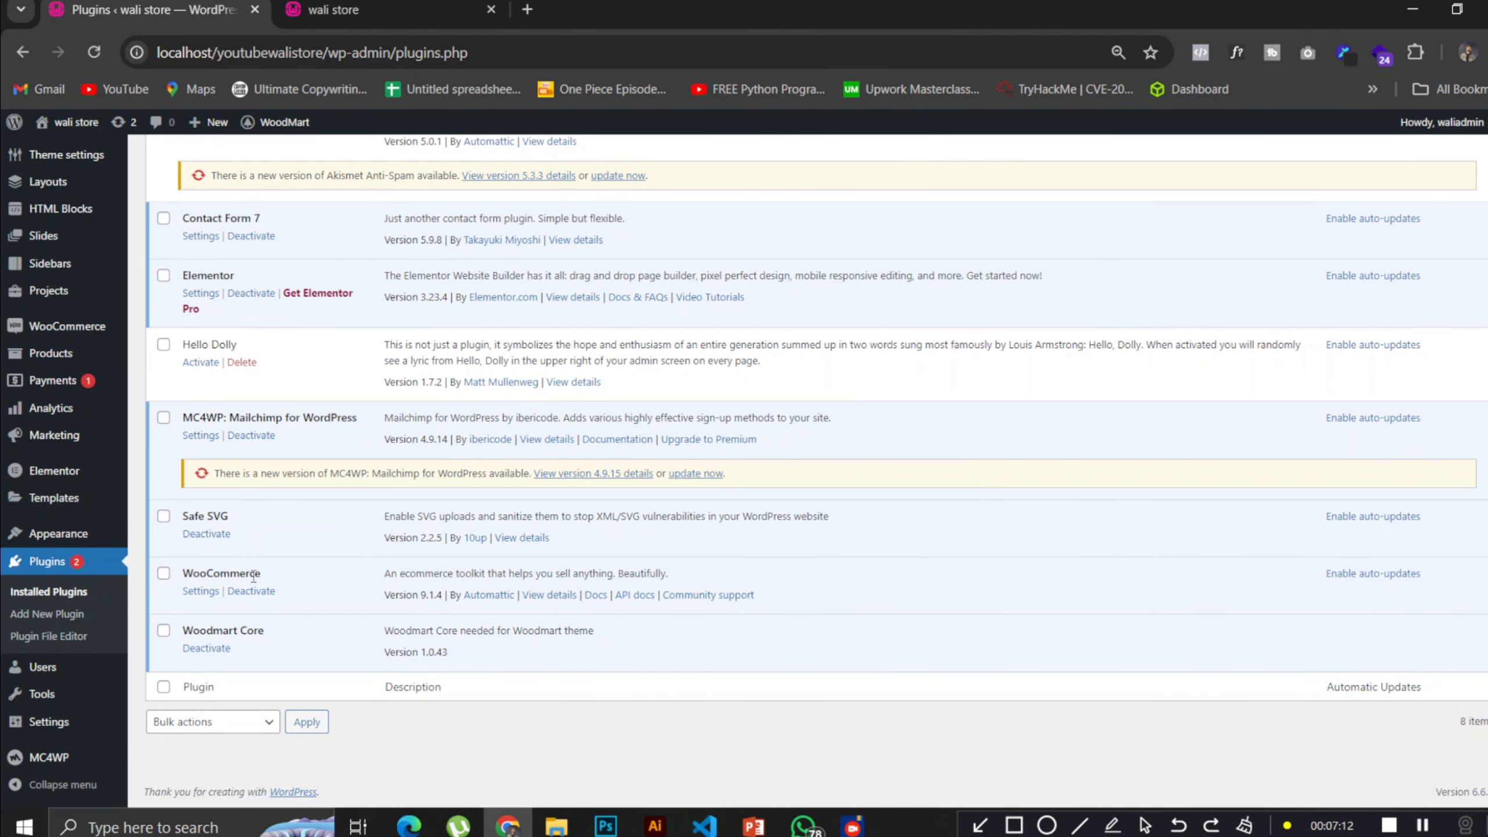
pyautogui.scroll(6, 272, 524)
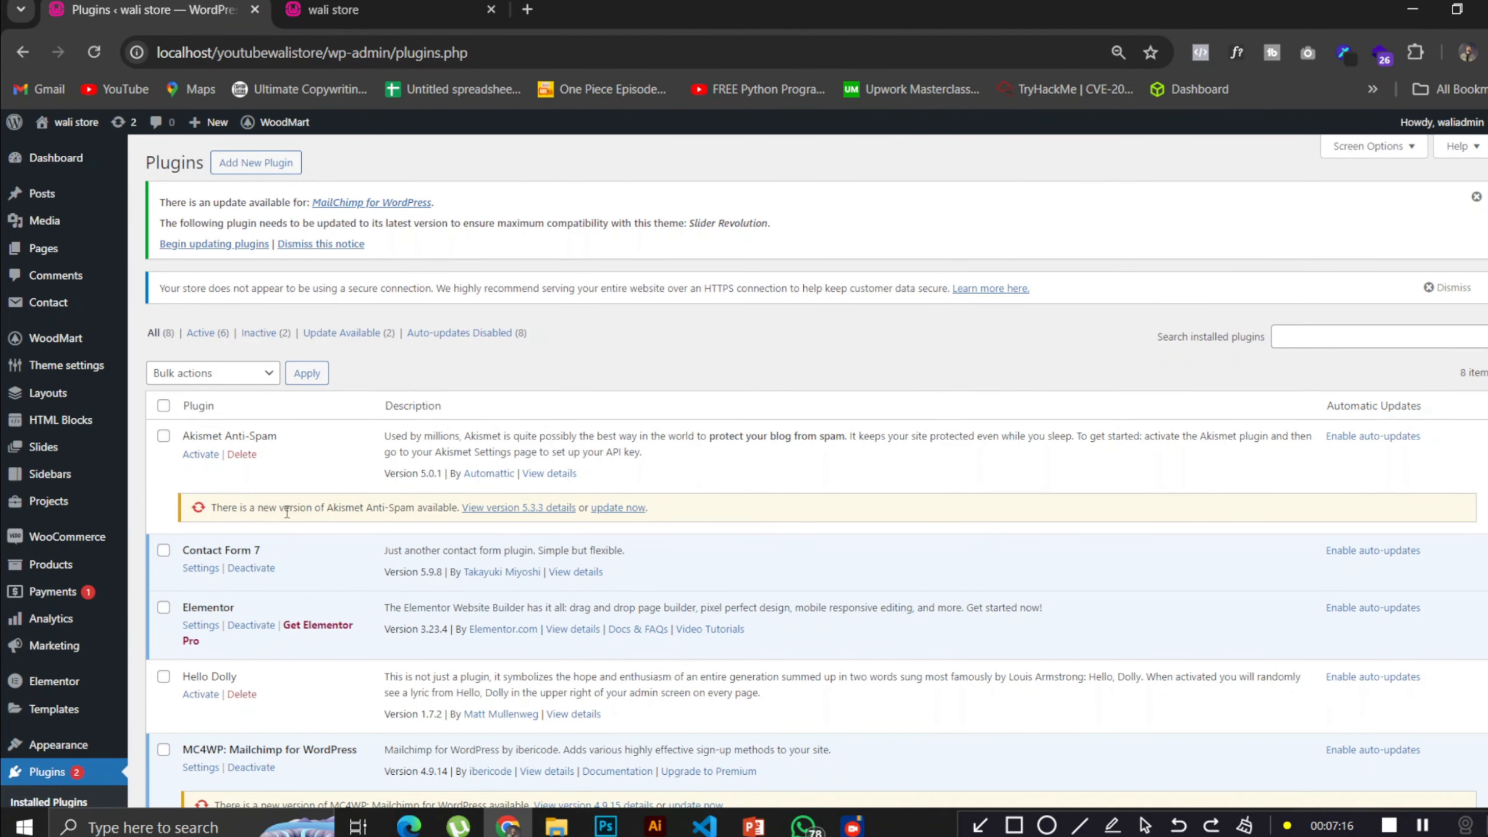
pyautogui.click(243, 173)
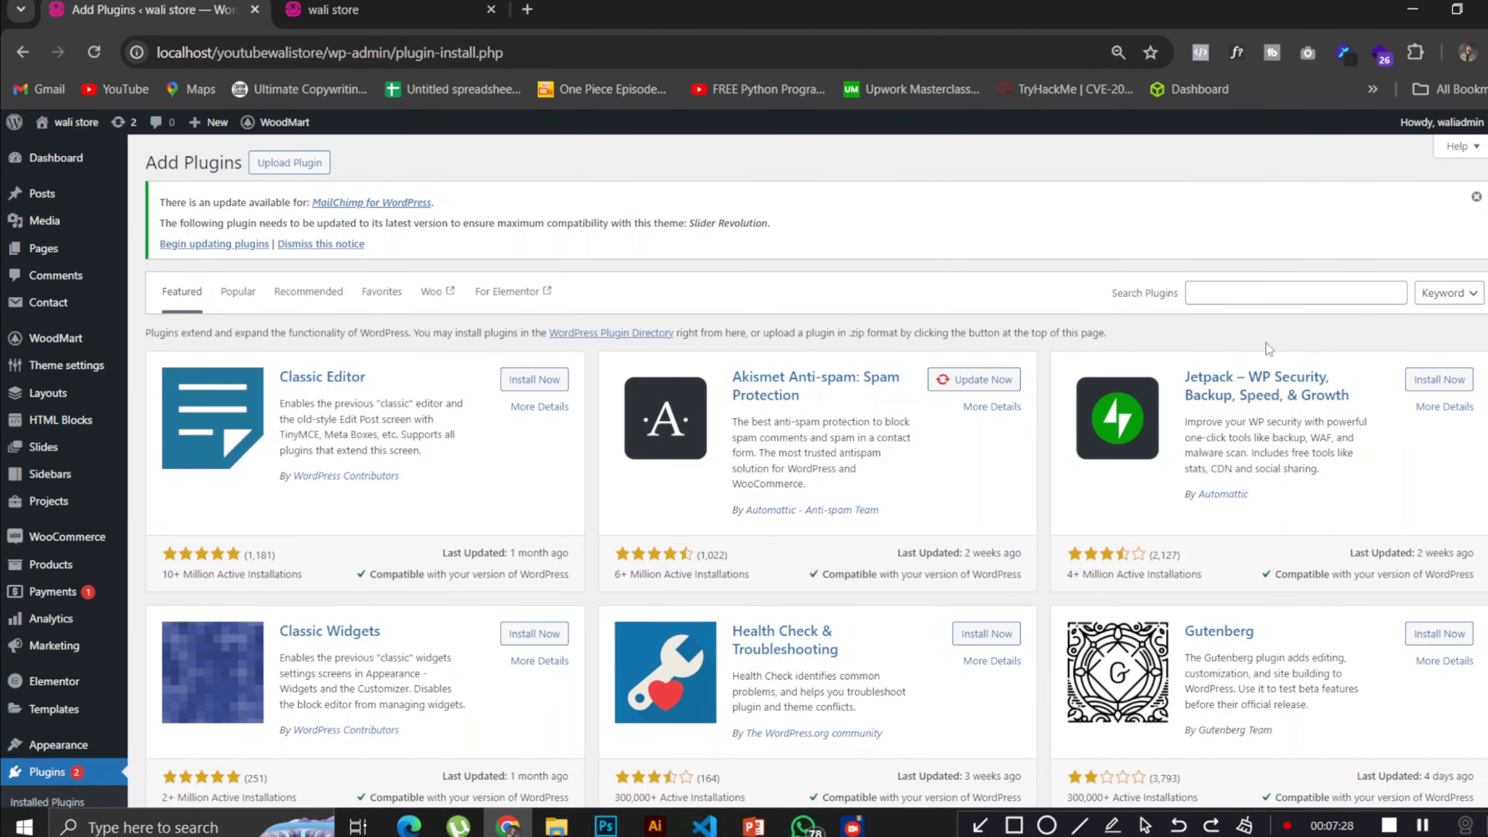
# - Search the plugin directory for "coming soon richweb"
pyautogui.click(1256, 292)
pyautogui.write('comm')
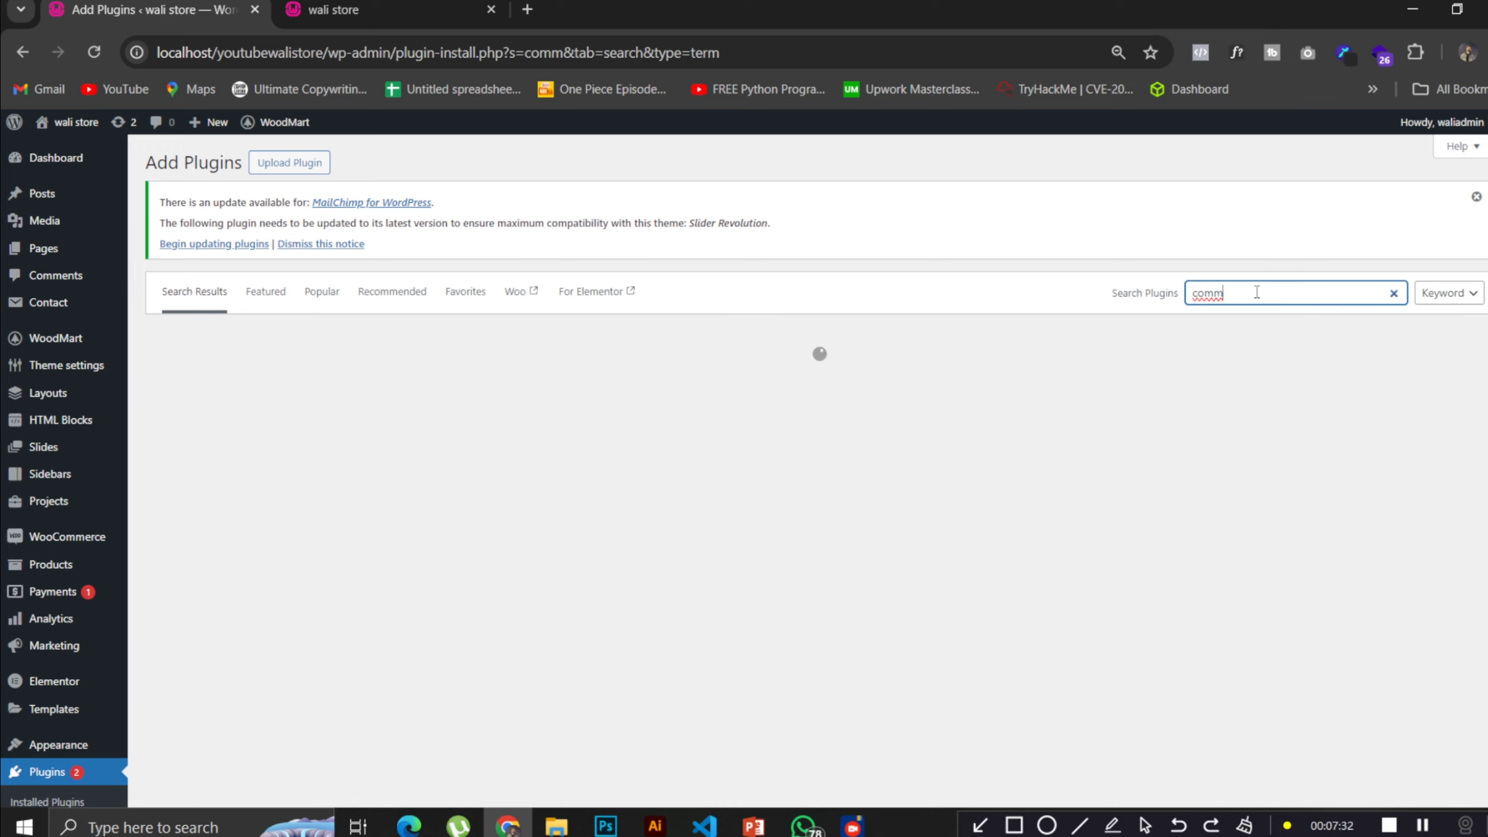
pyautogui.press('BackSpace')
pyautogui.write('ing so')
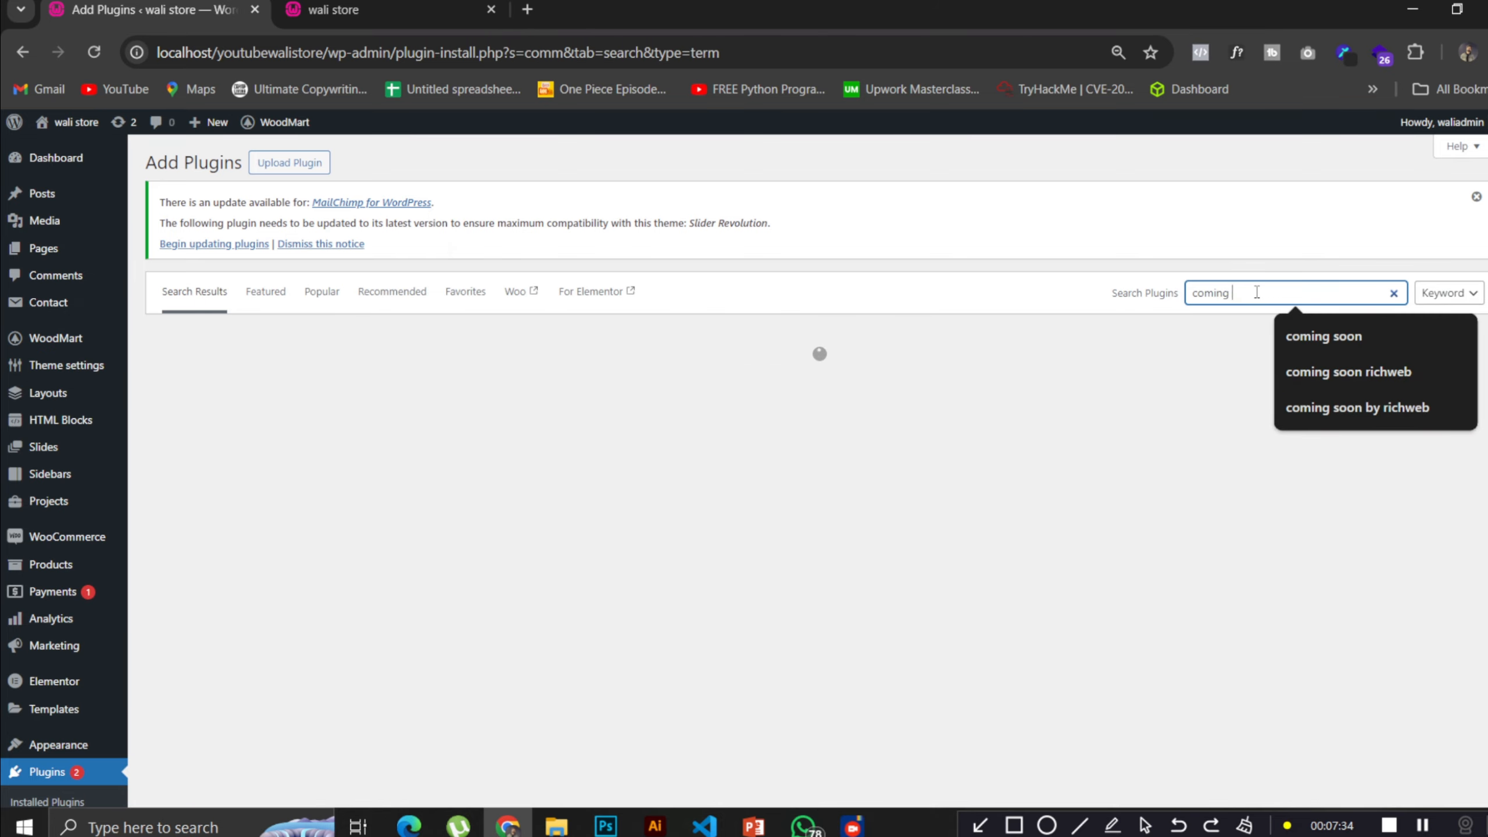
pyautogui.write('on')
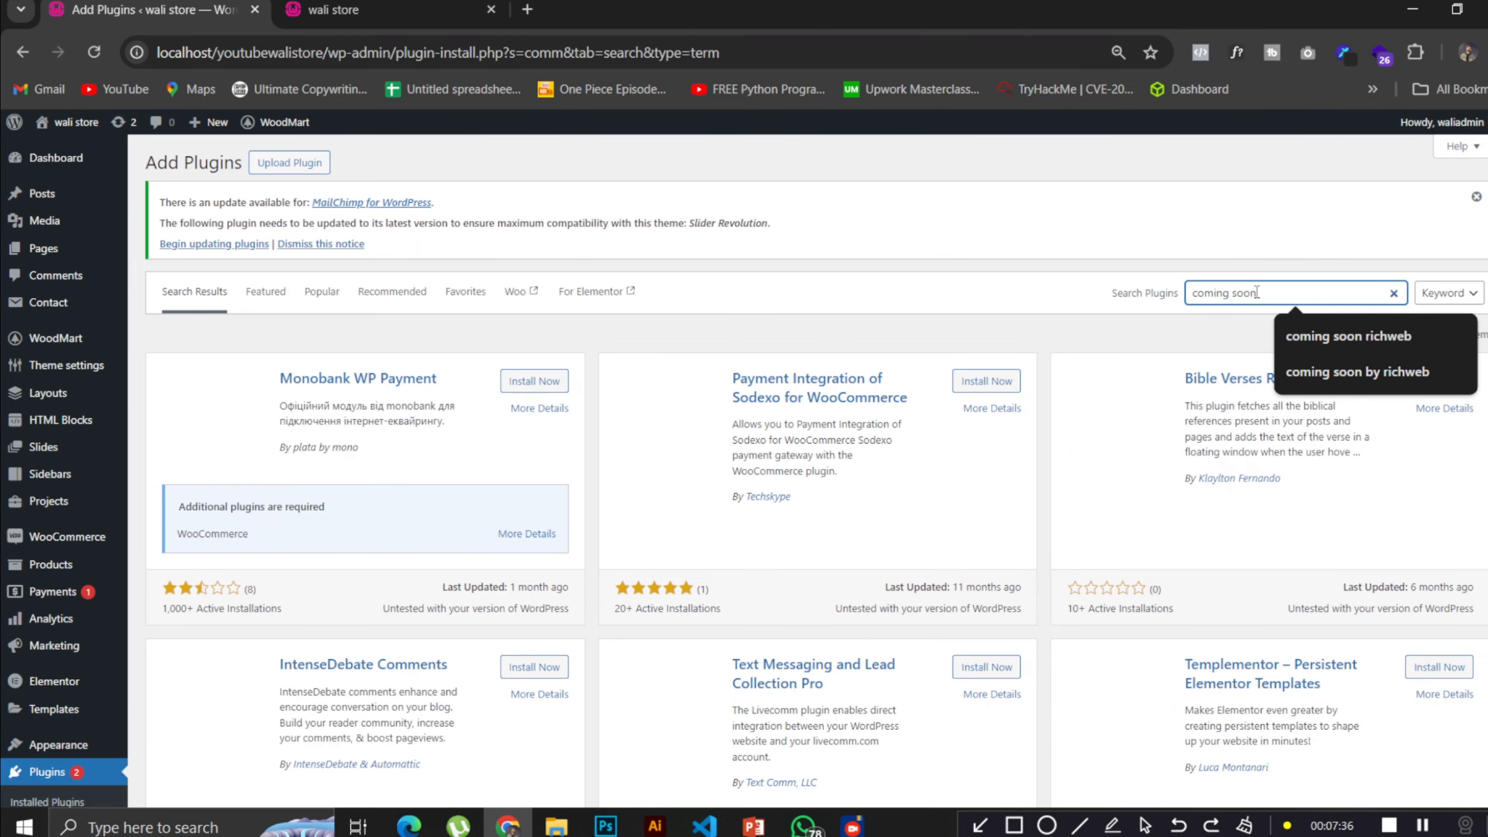
pyautogui.press('Down')
pyautogui.press('Return')
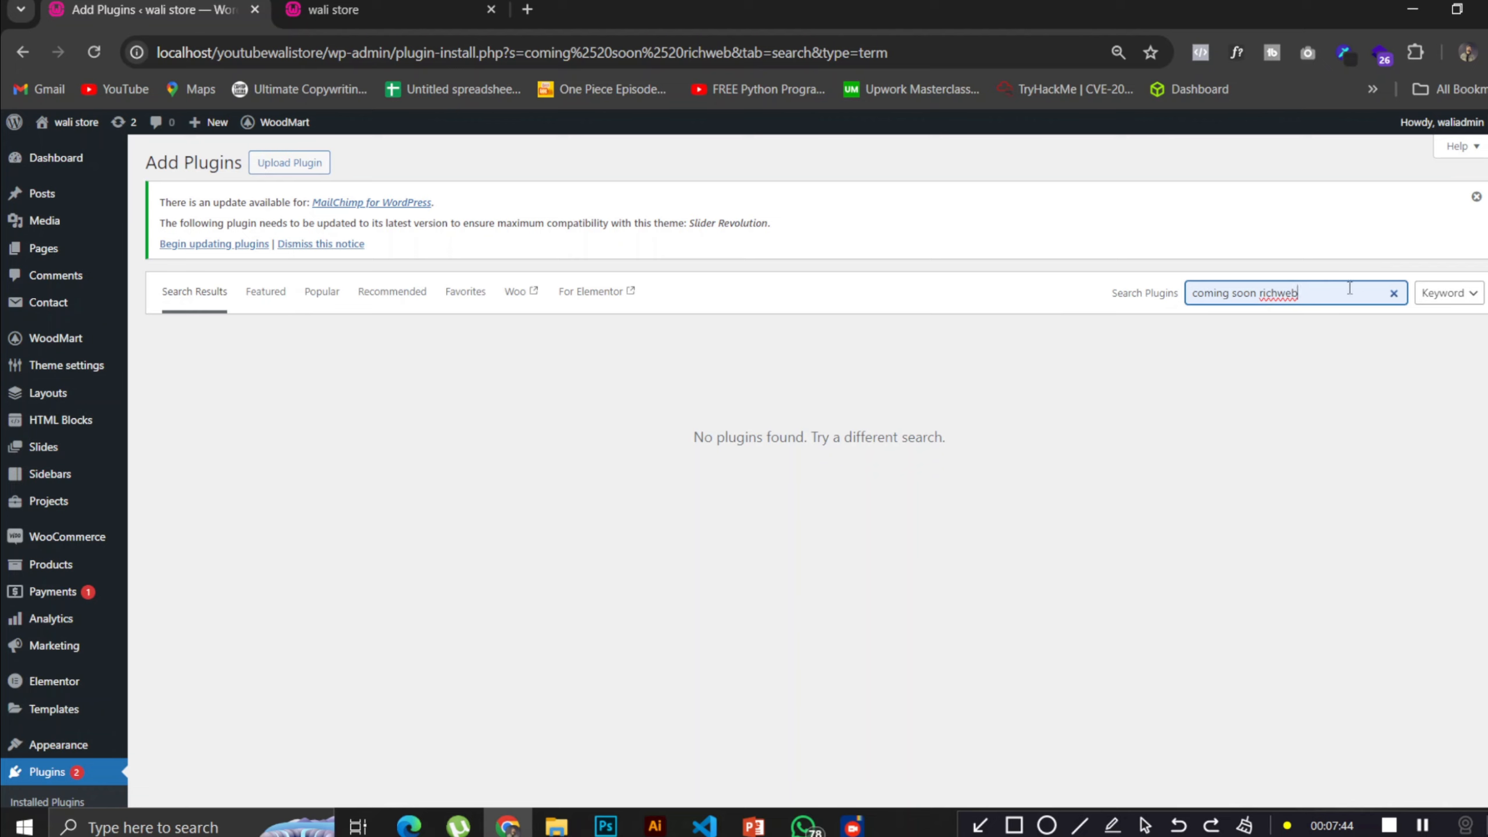
# - Change the plugin search term to "coming soon richteam"
pyautogui.press('BackSpace')
pyautogui.press('BackSpace')
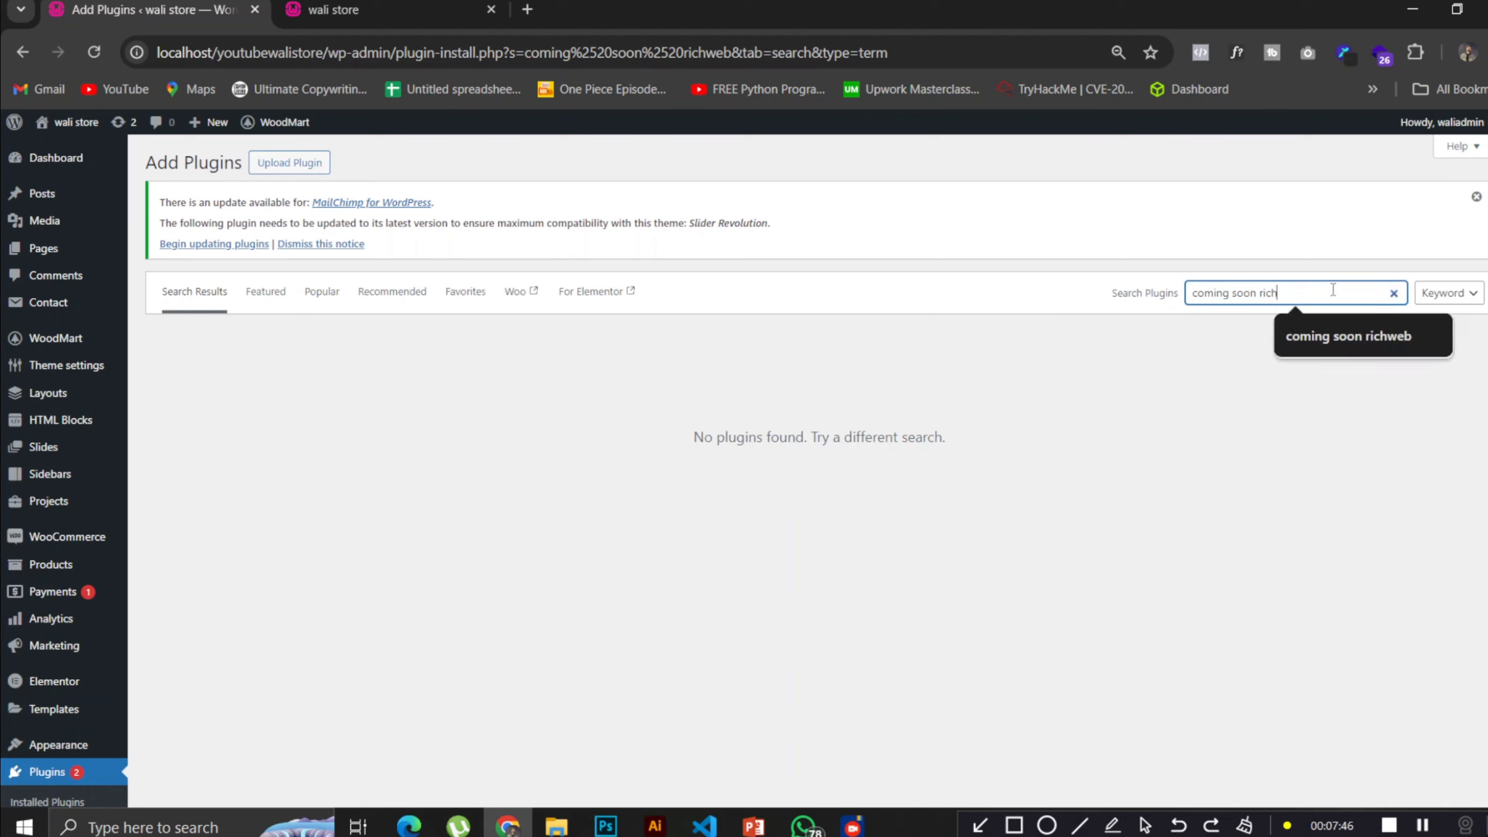
pyautogui.write('team')
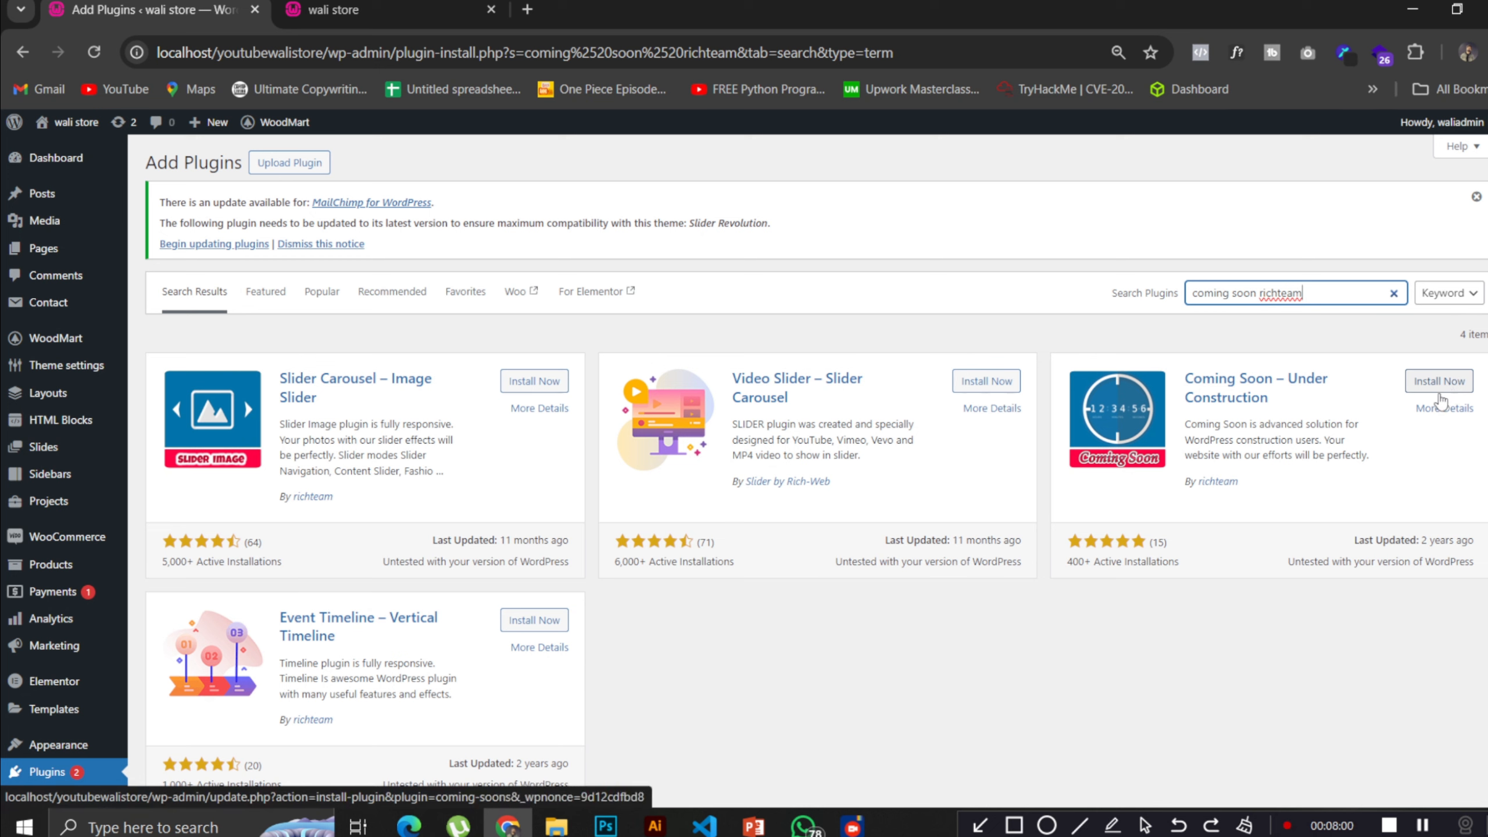
# - Open the details of Coming Soon – Under Construction in a new tab and read its description and features
pyautogui.rightClick(1444, 411)
pyautogui.click(1399, 428)
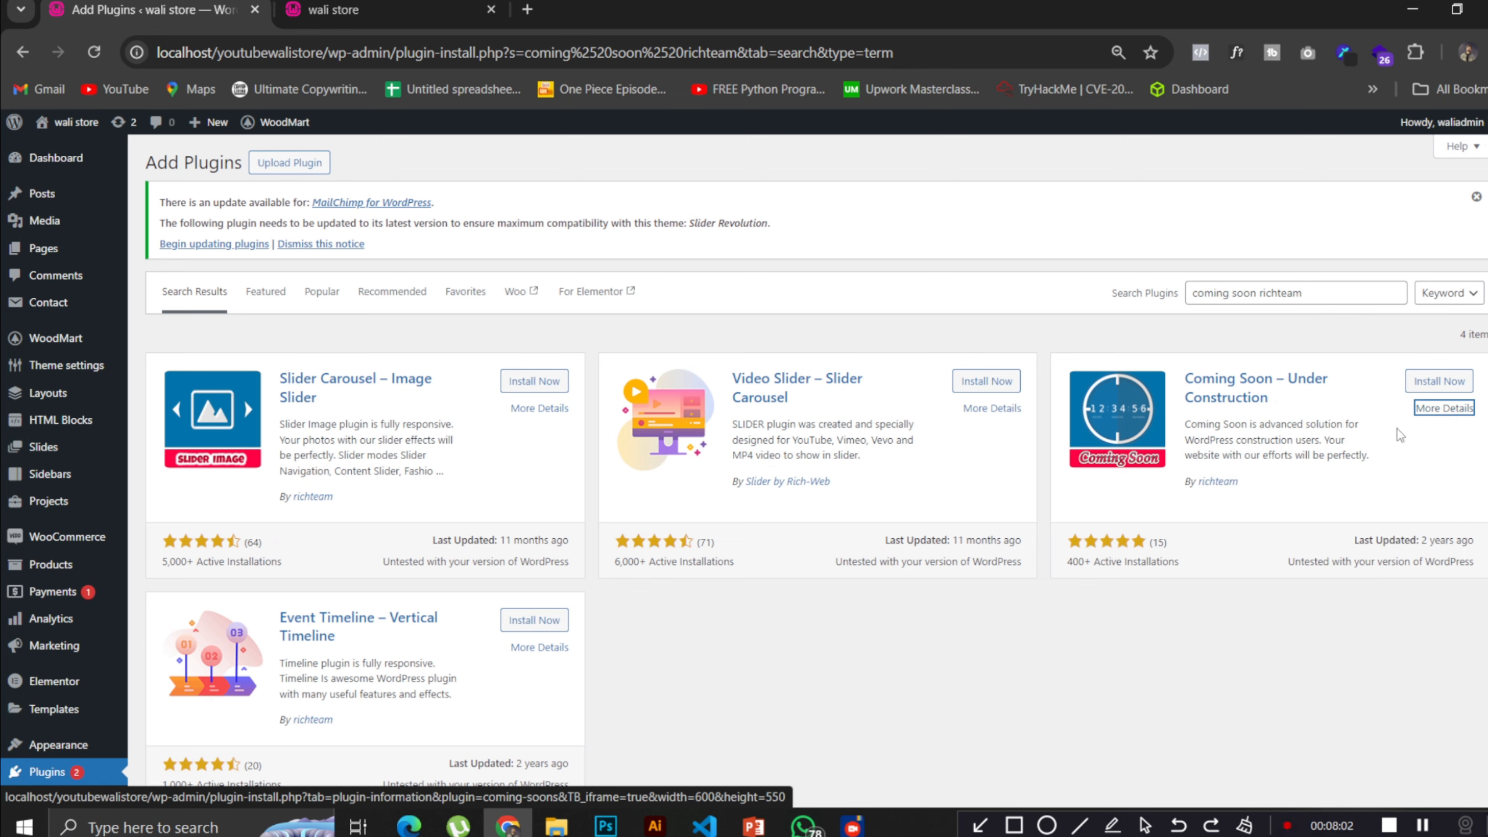
pyautogui.click(389, 11)
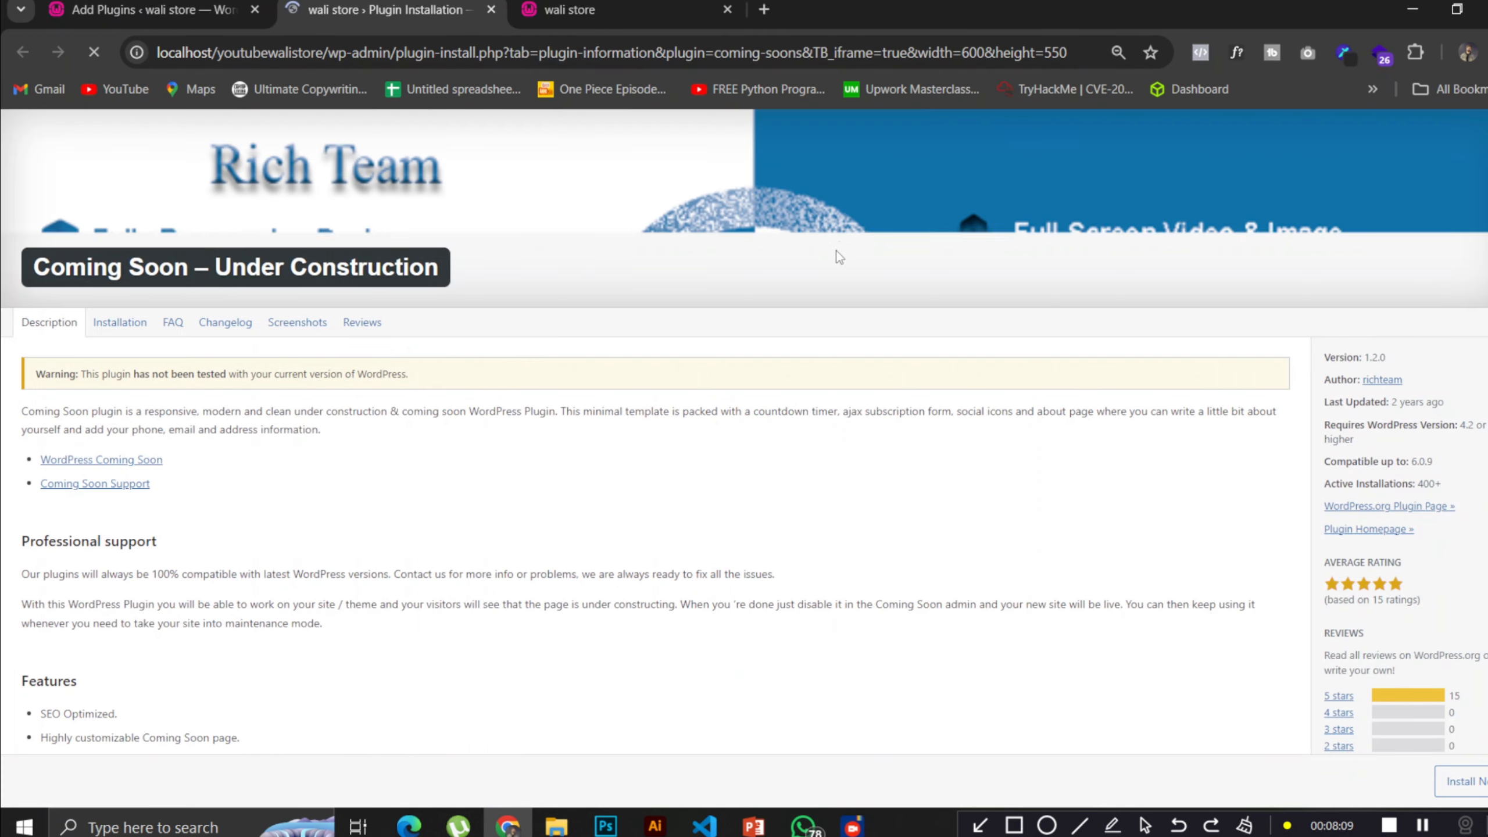
pyautogui.scroll(-6, 43, 321)
pyautogui.moveTo(43, 321); pyautogui.dragTo(214, 542)
pyautogui.click(285, 556)
pyautogui.scroll(-9, 286, 557)
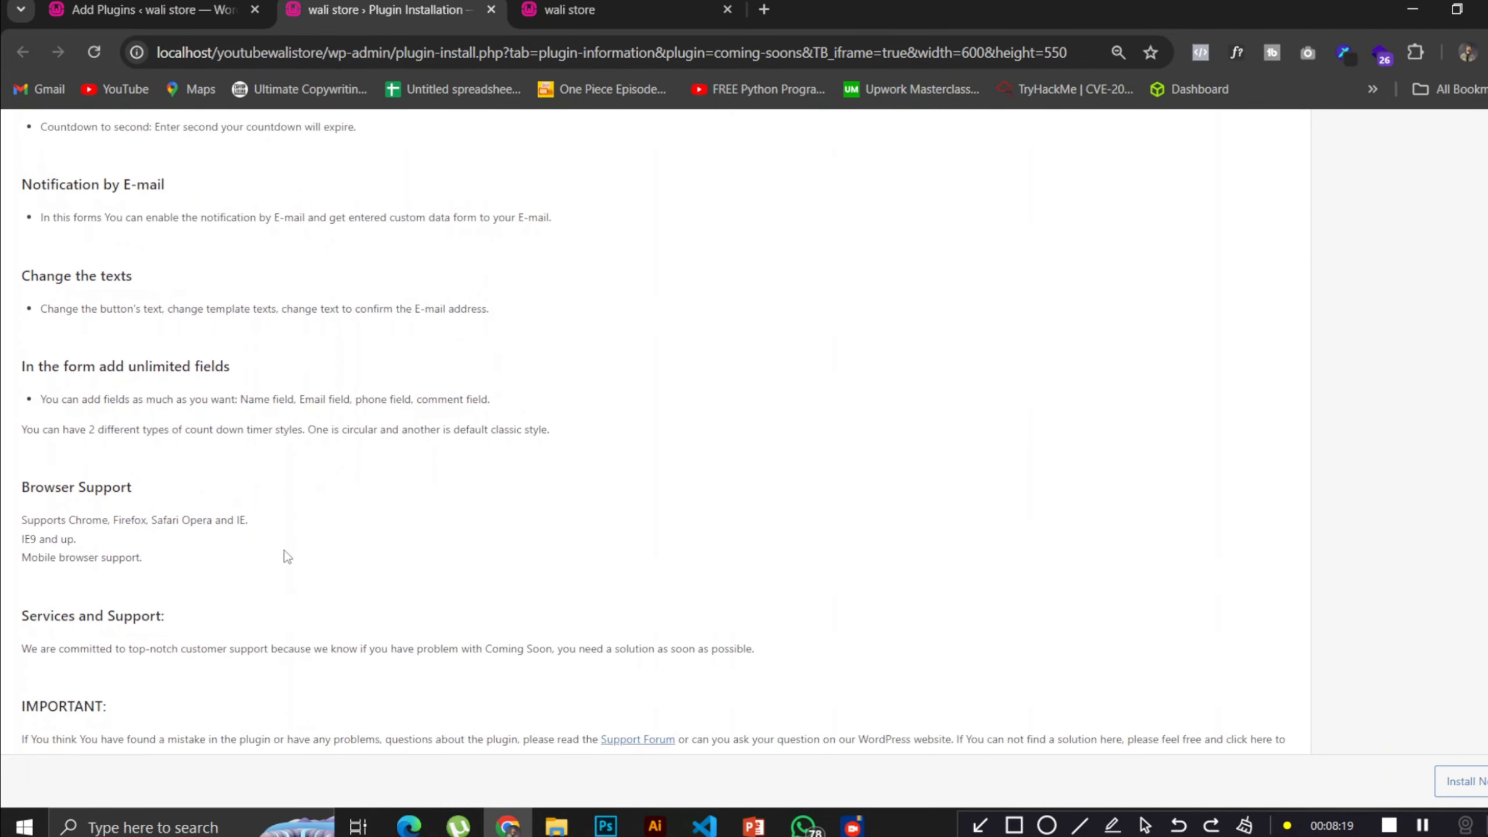
pyautogui.scroll(20, 286, 556)
pyautogui.scroll(-5, 286, 556)
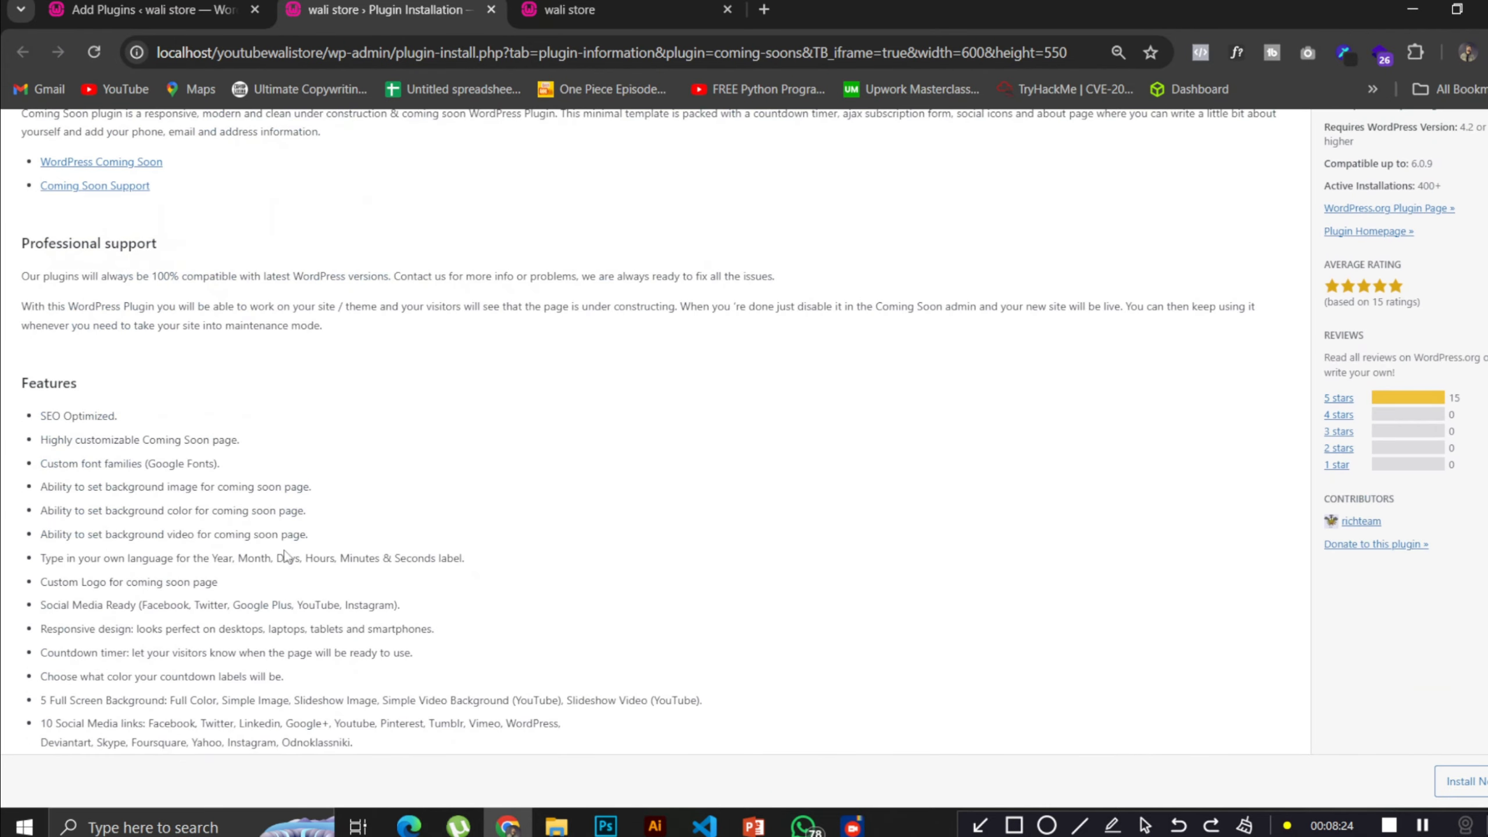
# - Return to the plugin search results, snip the Coming Soon – Under Construction card and install that plugin
pyautogui.click(144, 17)
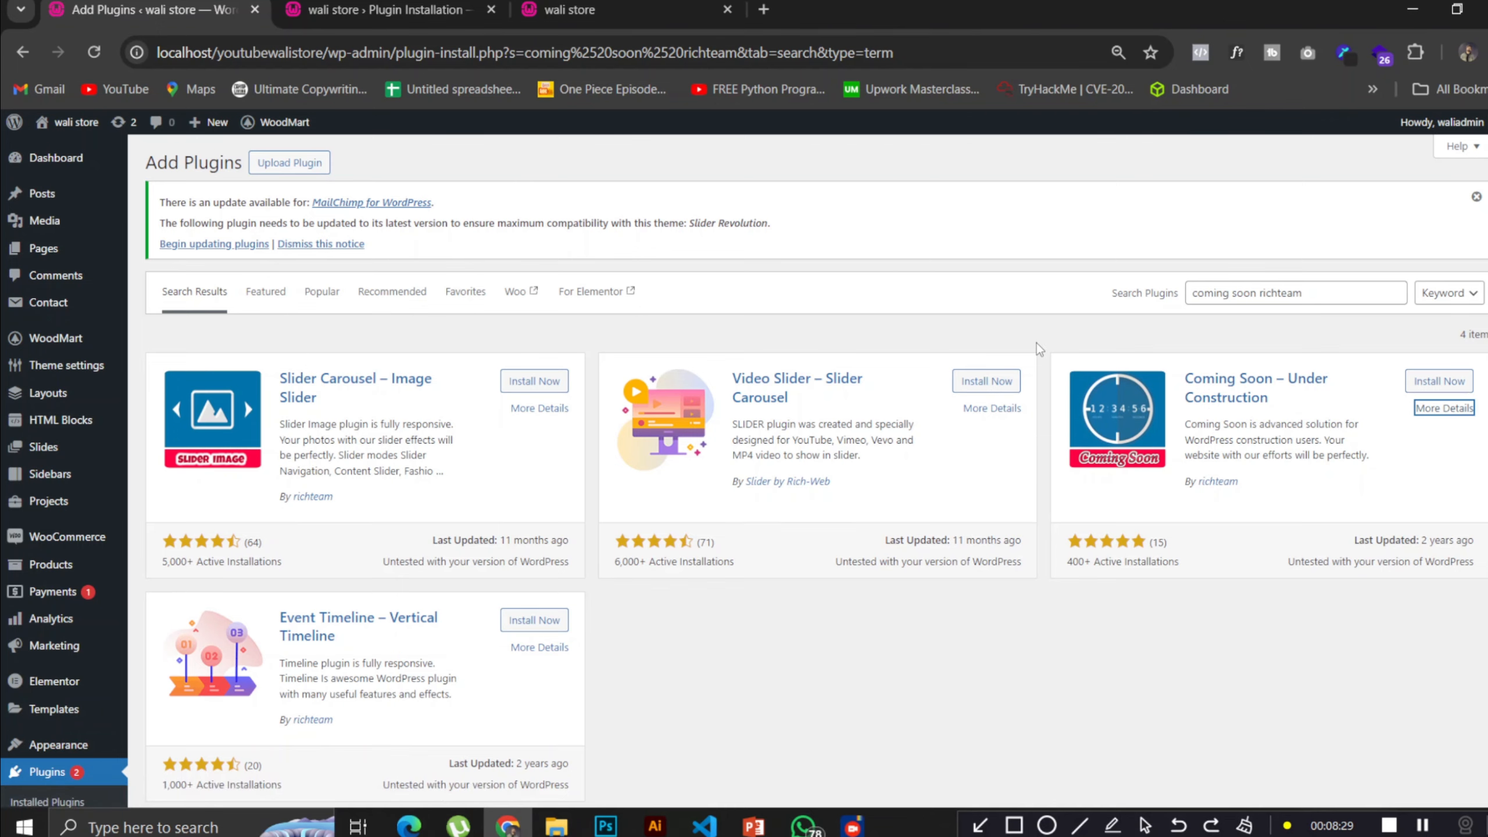
pyautogui.press('super+shift+s')
pyautogui.moveTo(1042, 345); pyautogui.dragTo(1484, 583)
pyautogui.click(1439, 381)
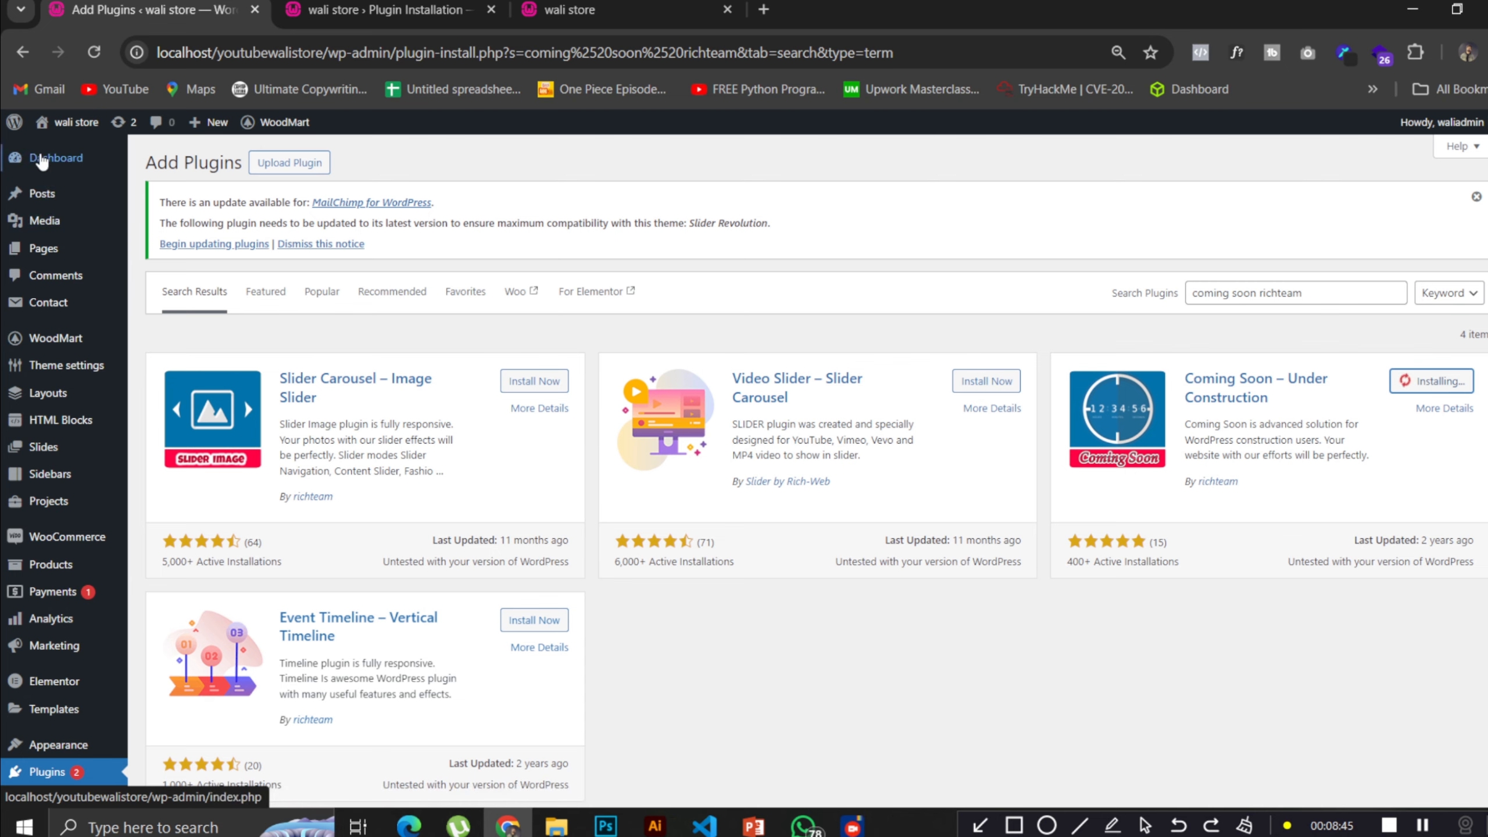
# - Examine the entries of the WordPress admin menu from Dashboard down to MC4WP before activating the new plugin
pyautogui.scroll(-2, 41, 515)
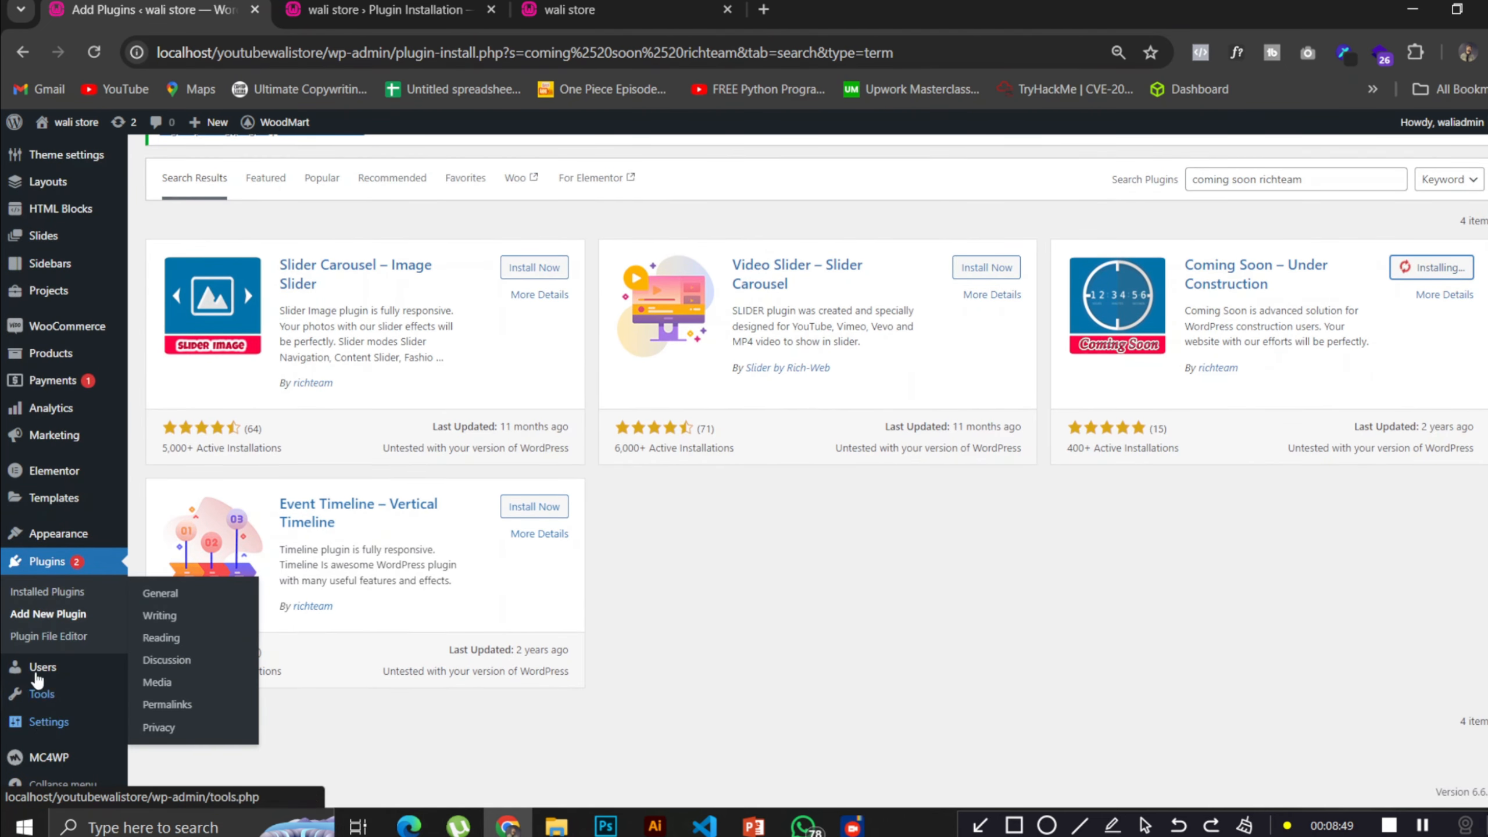
pyautogui.moveTo(78, 322)
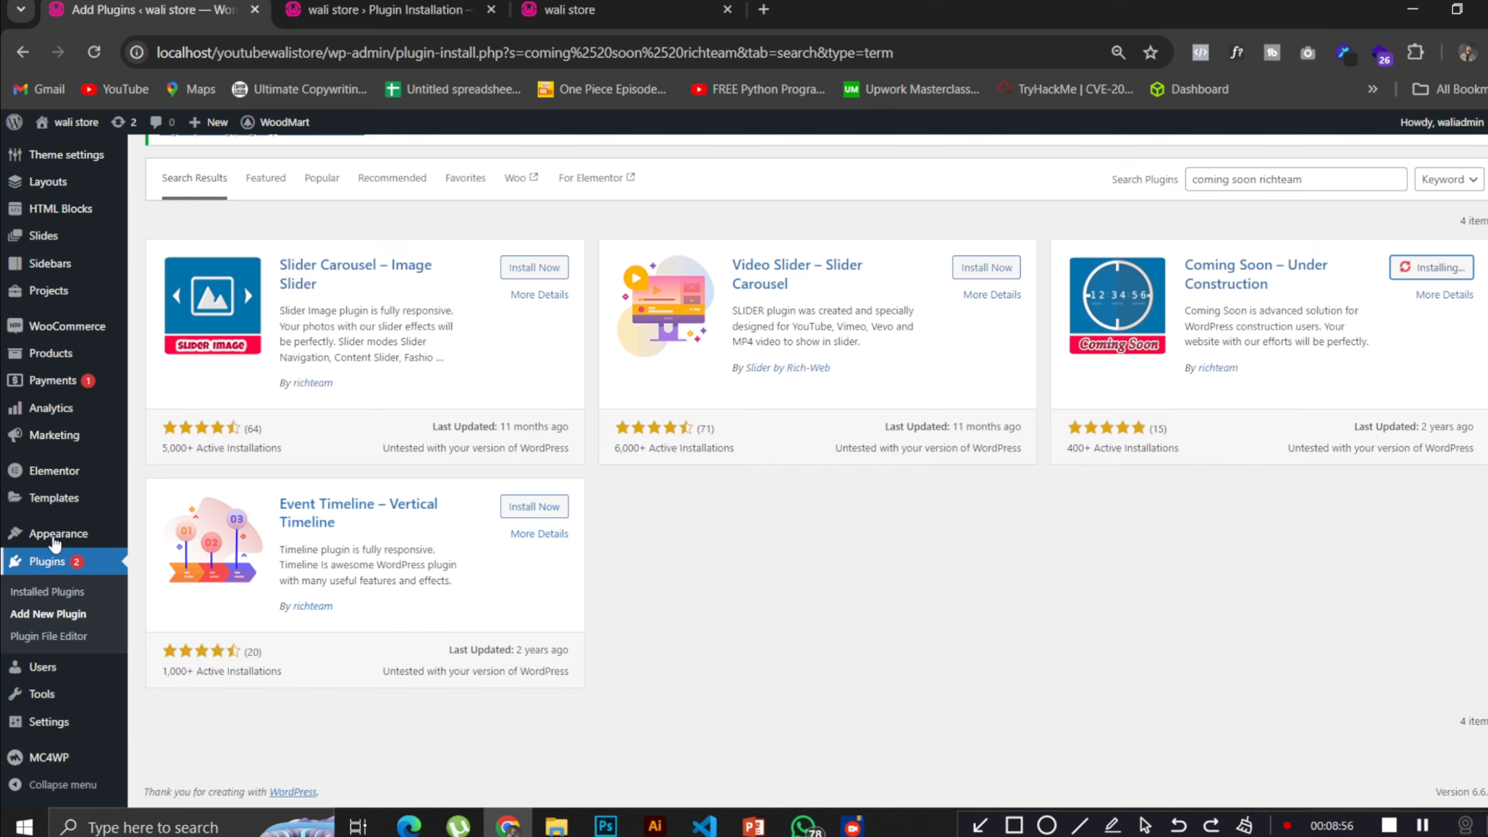
pyautogui.scroll(2, 51, 326)
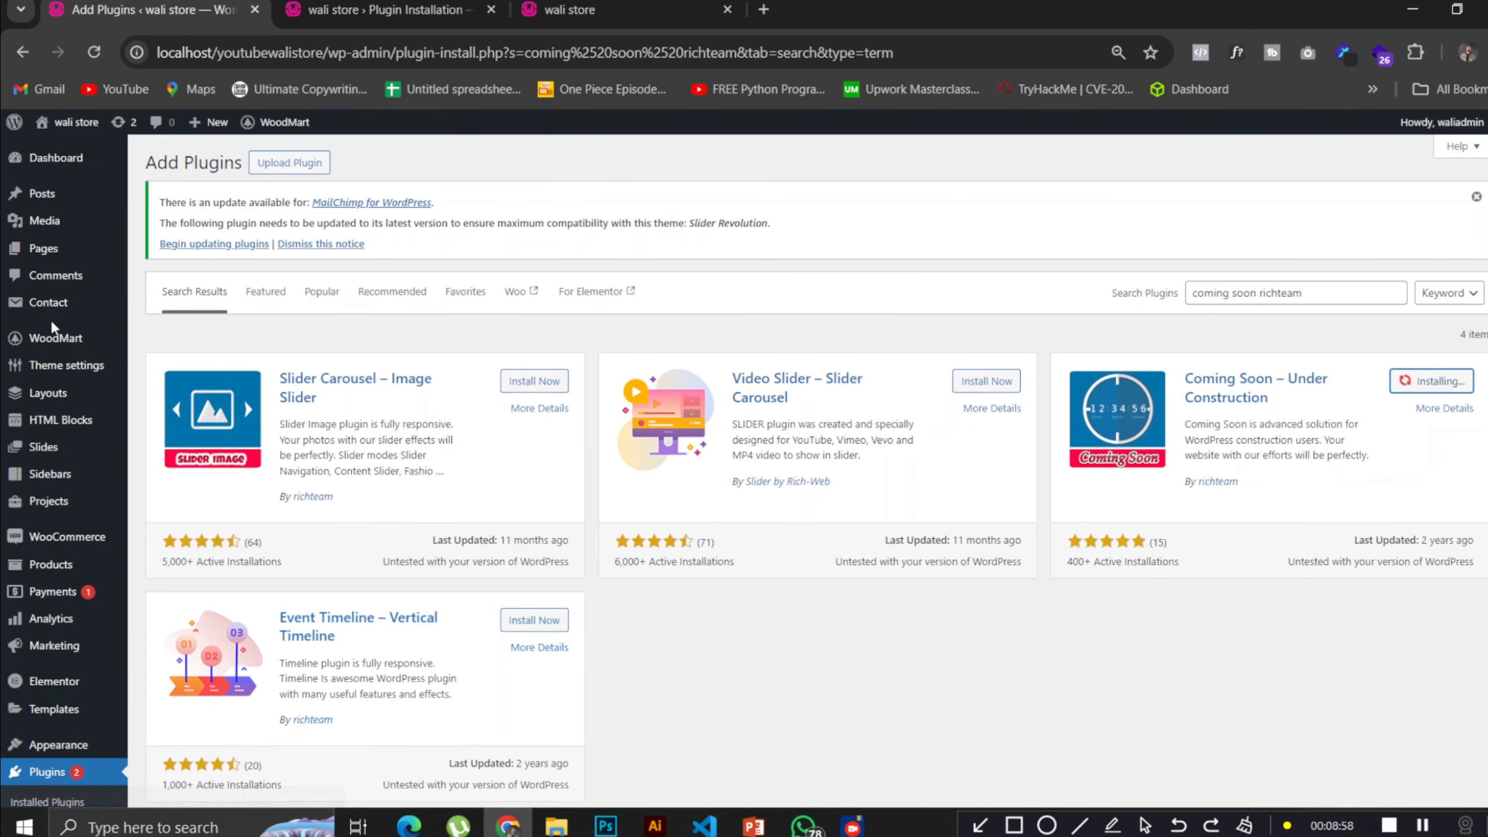
pyautogui.scroll(-2, 51, 320)
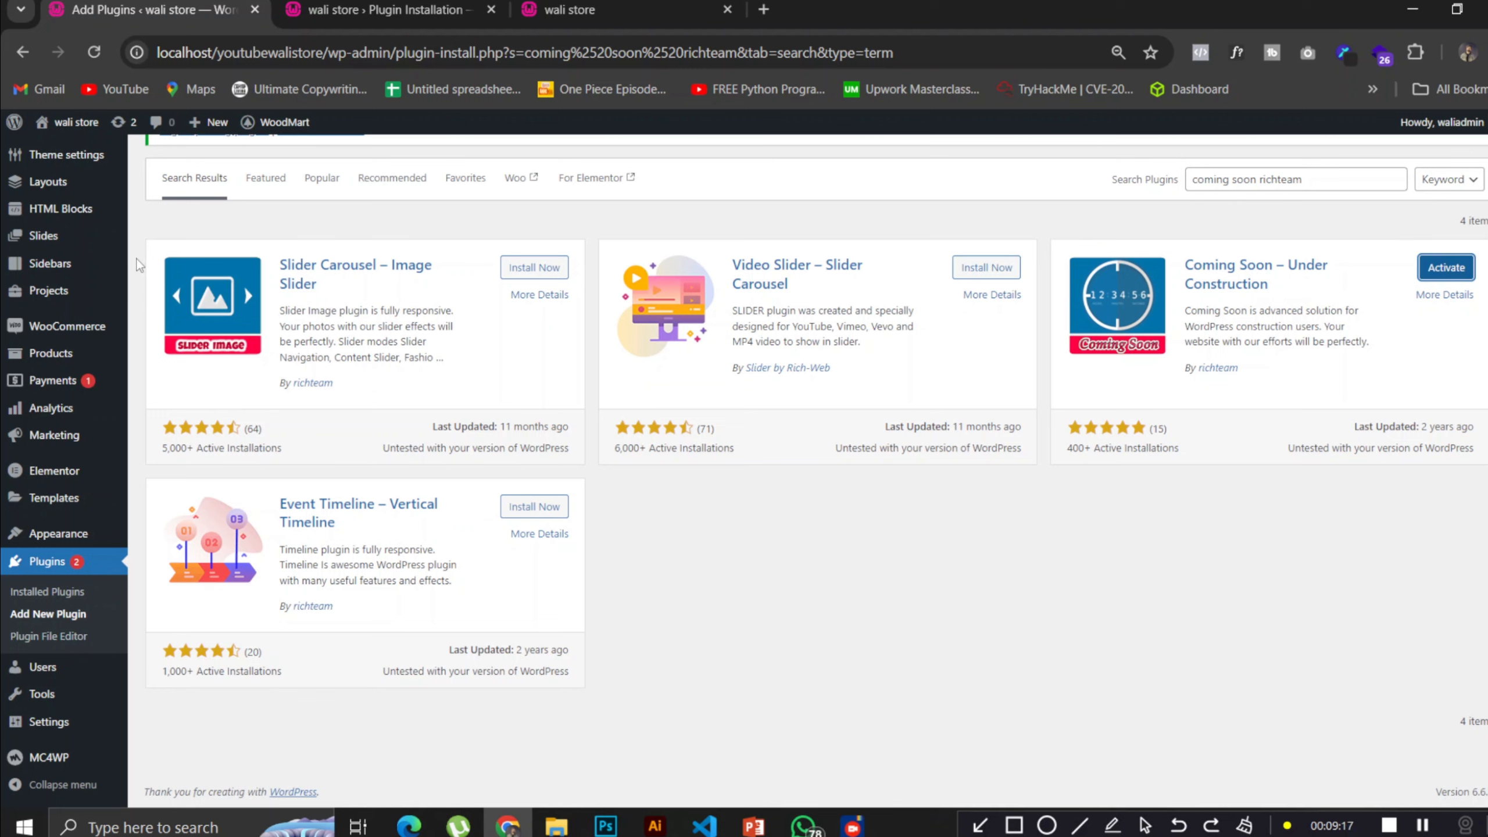
pyautogui.moveTo(129, 404)
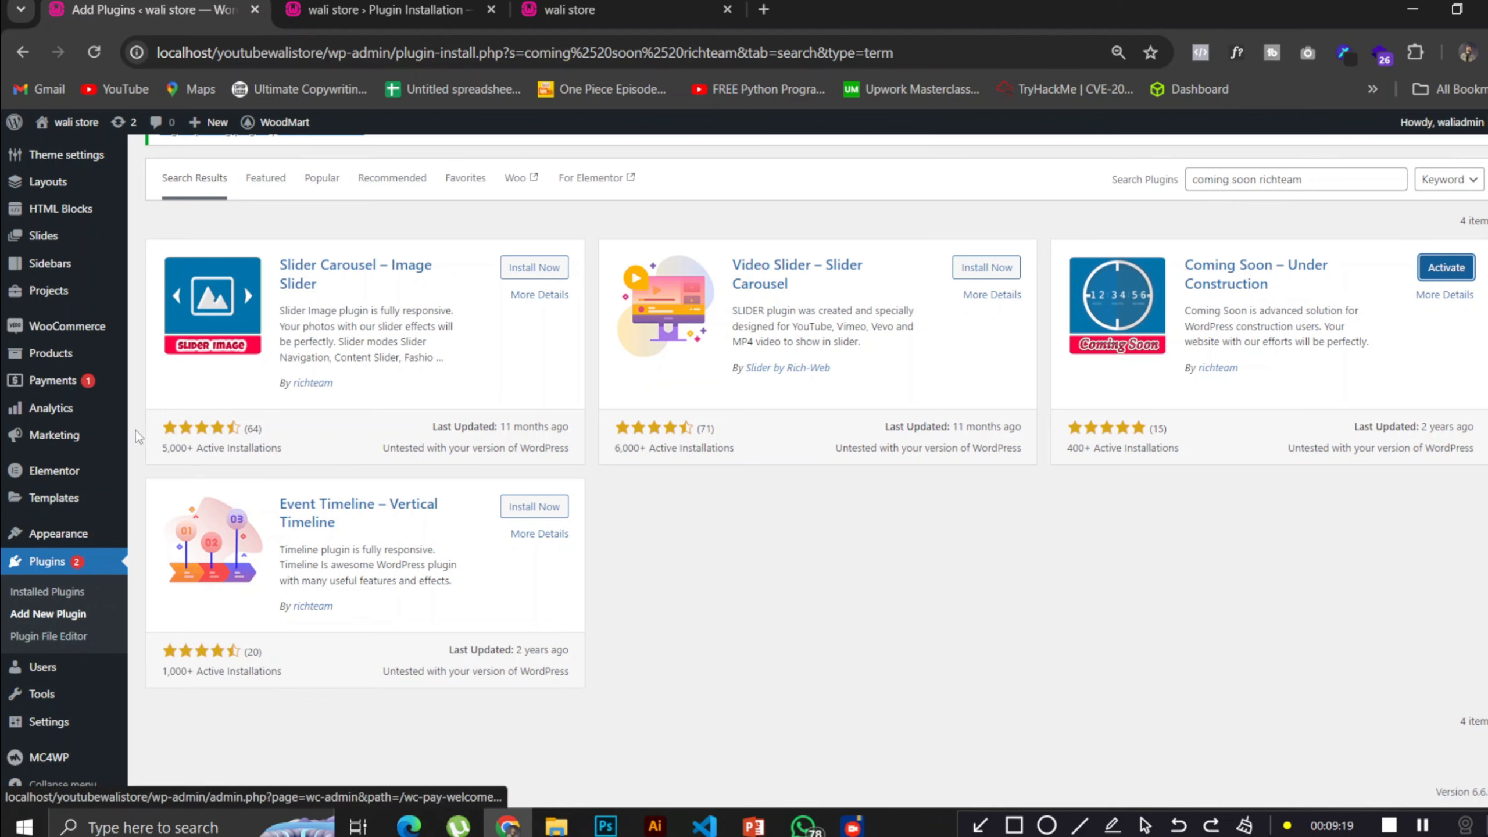
pyautogui.moveTo(71, 478)
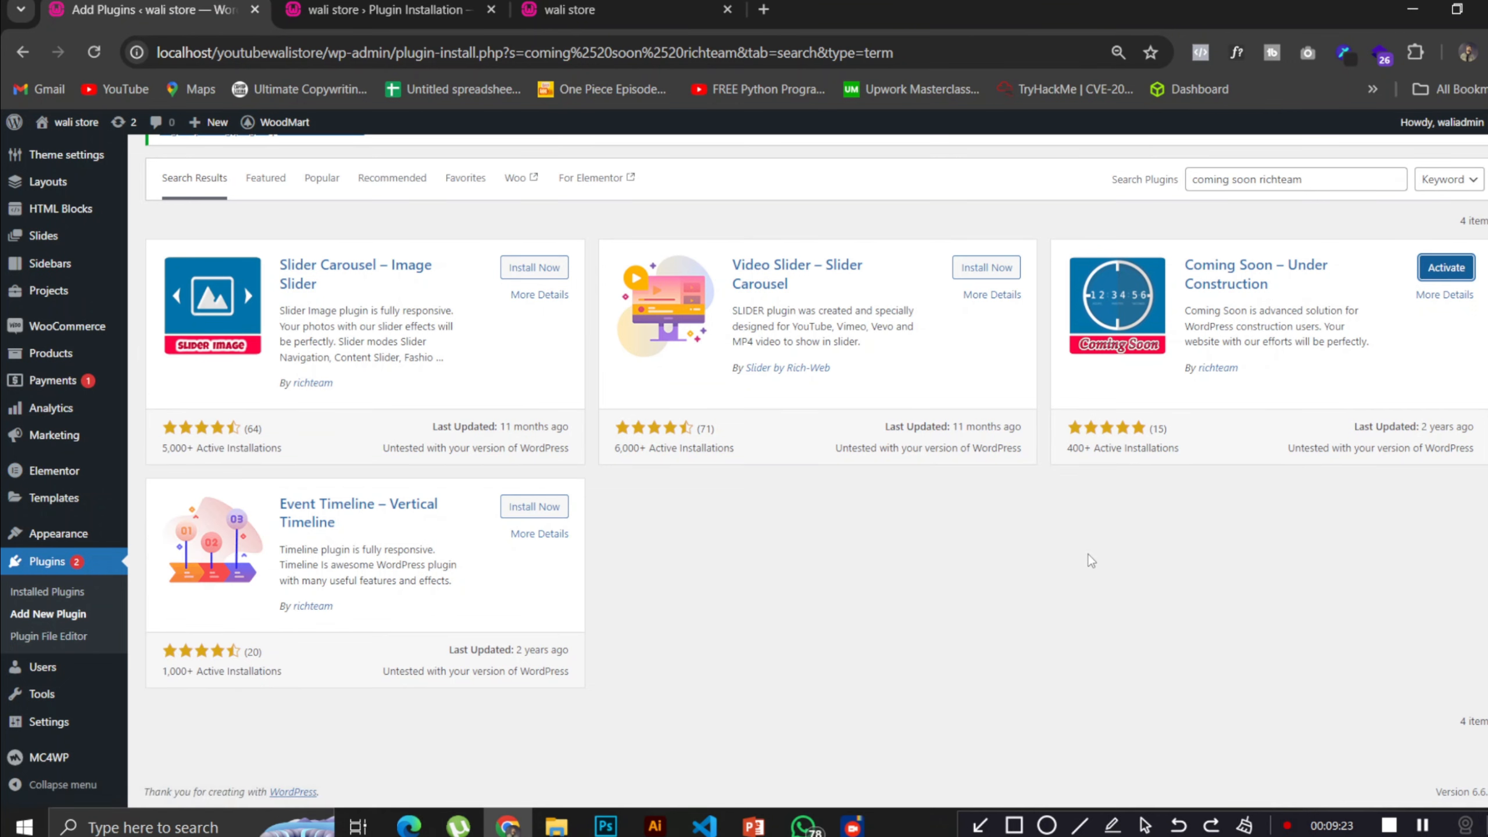
pyautogui.scroll(4, 39, 319)
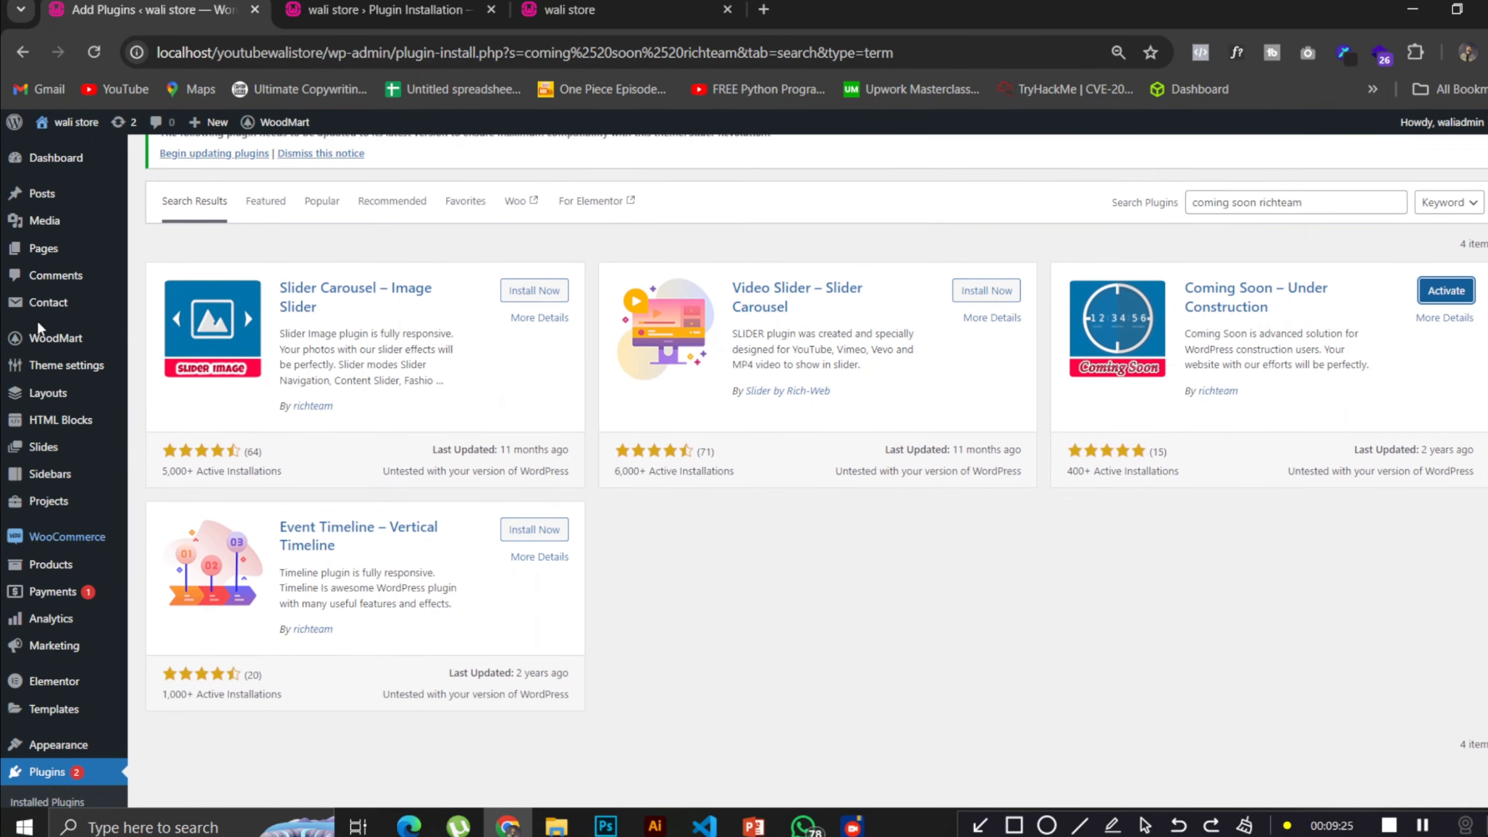
pyautogui.scroll(-4, 50, 212)
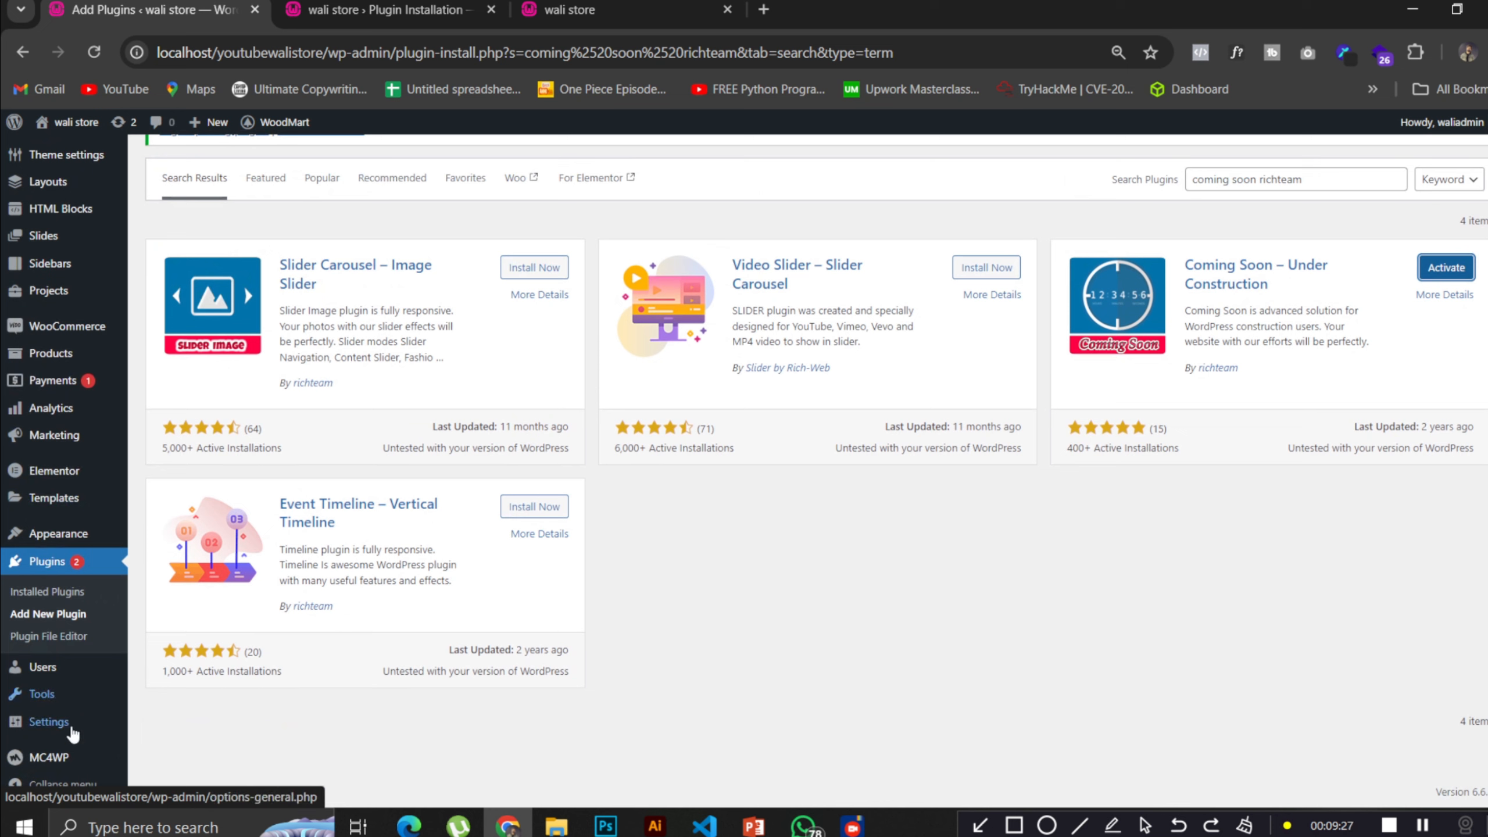
pyautogui.moveTo(72, 729)
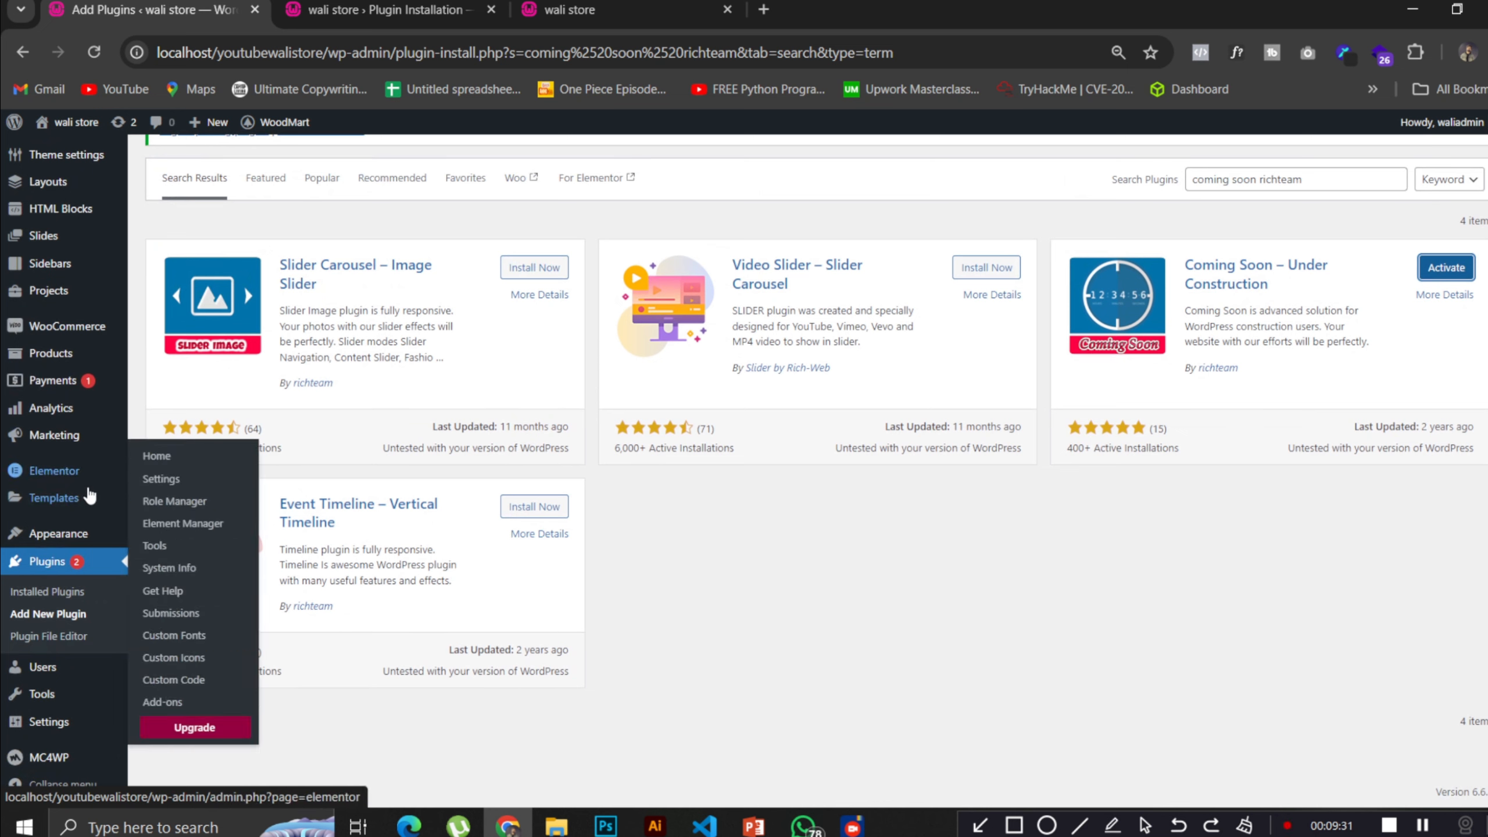
# - Activate the Coming Soon – Under Construction plugin and open its Coming Soon settings page
pyautogui.click(1444, 270)
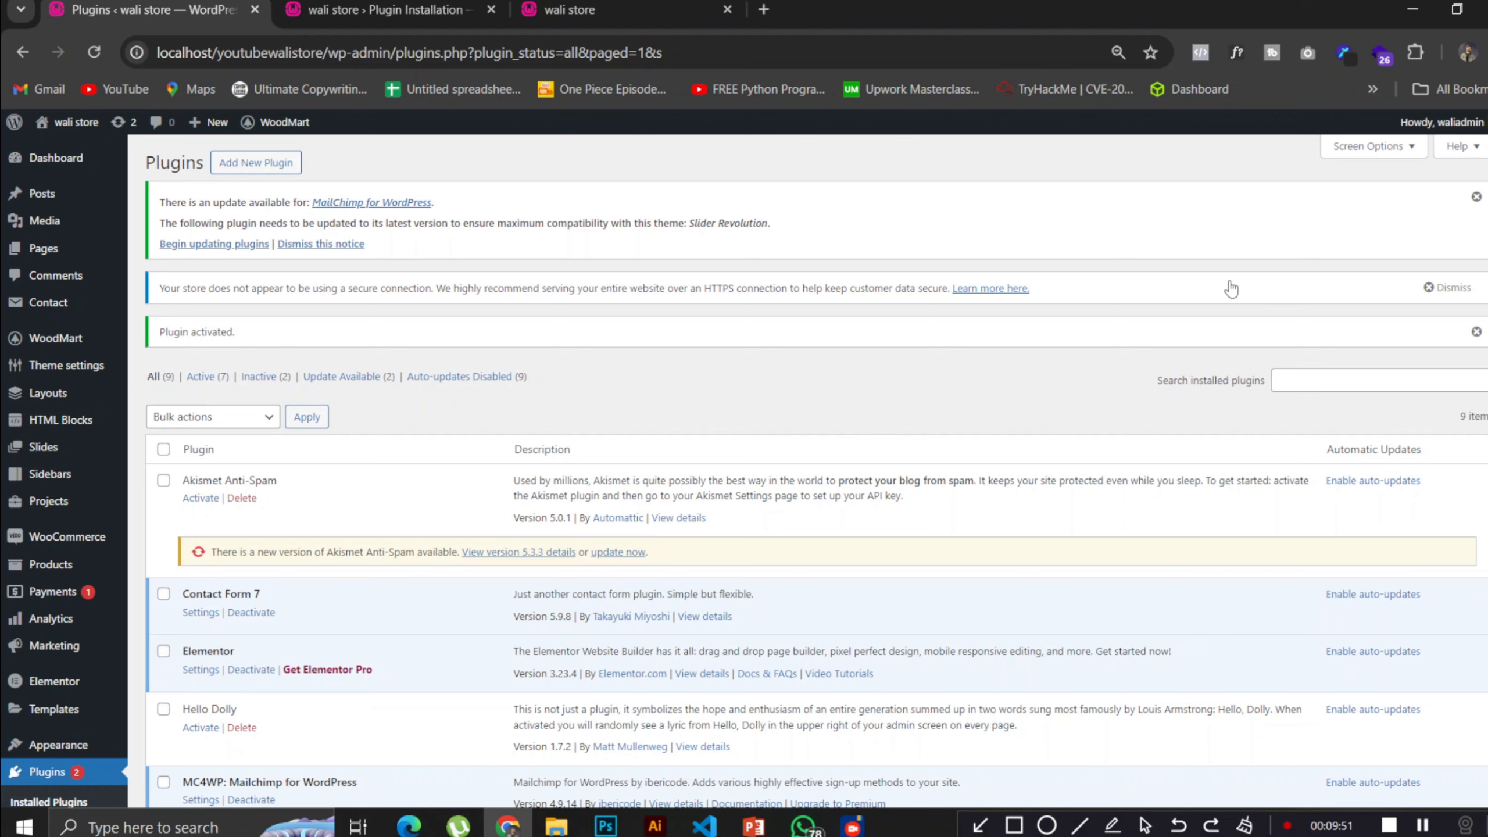
pyautogui.scroll(-7, 70, 515)
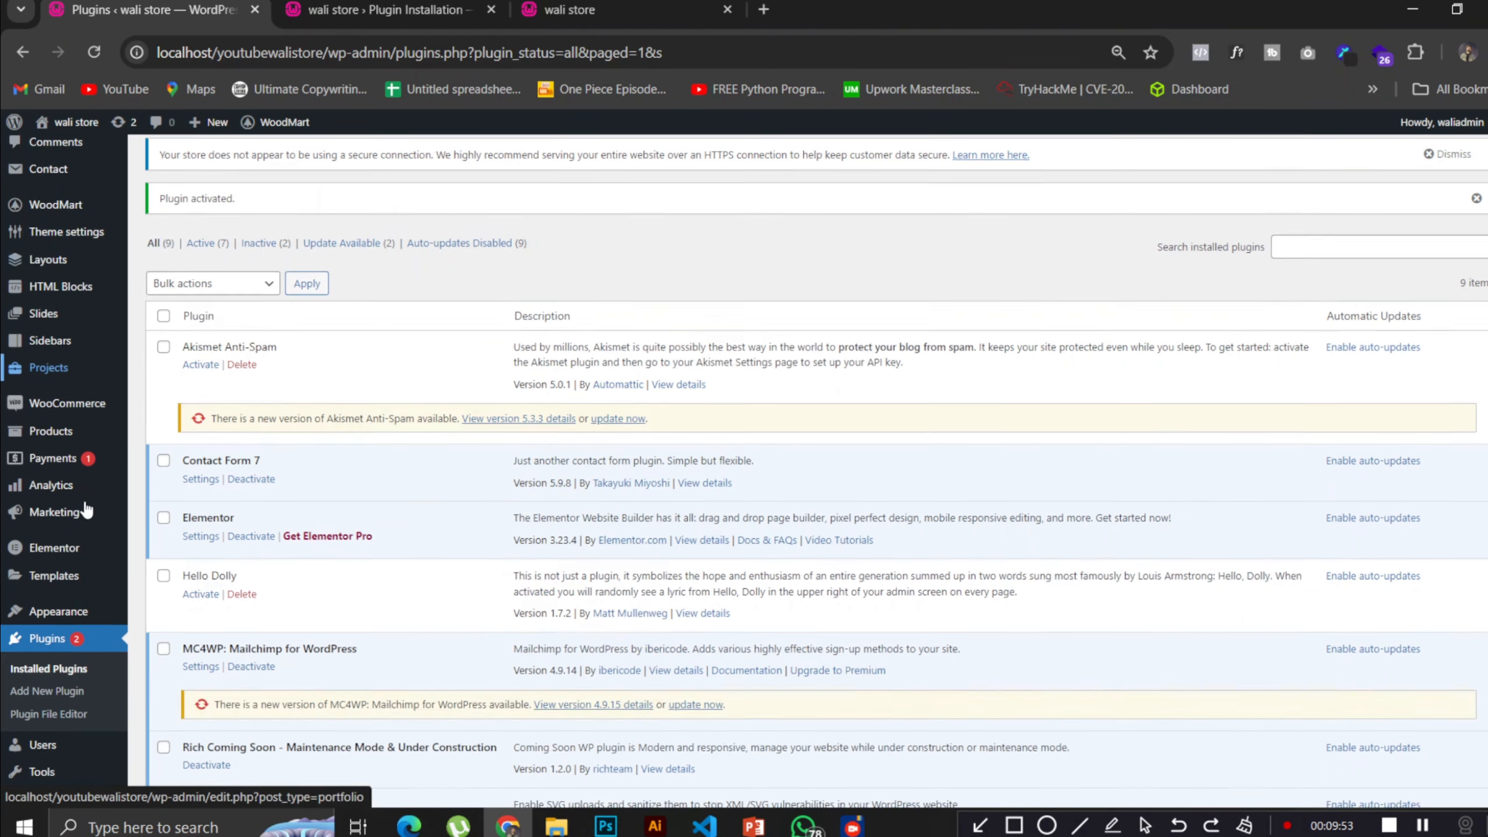
pyautogui.click(72, 762)
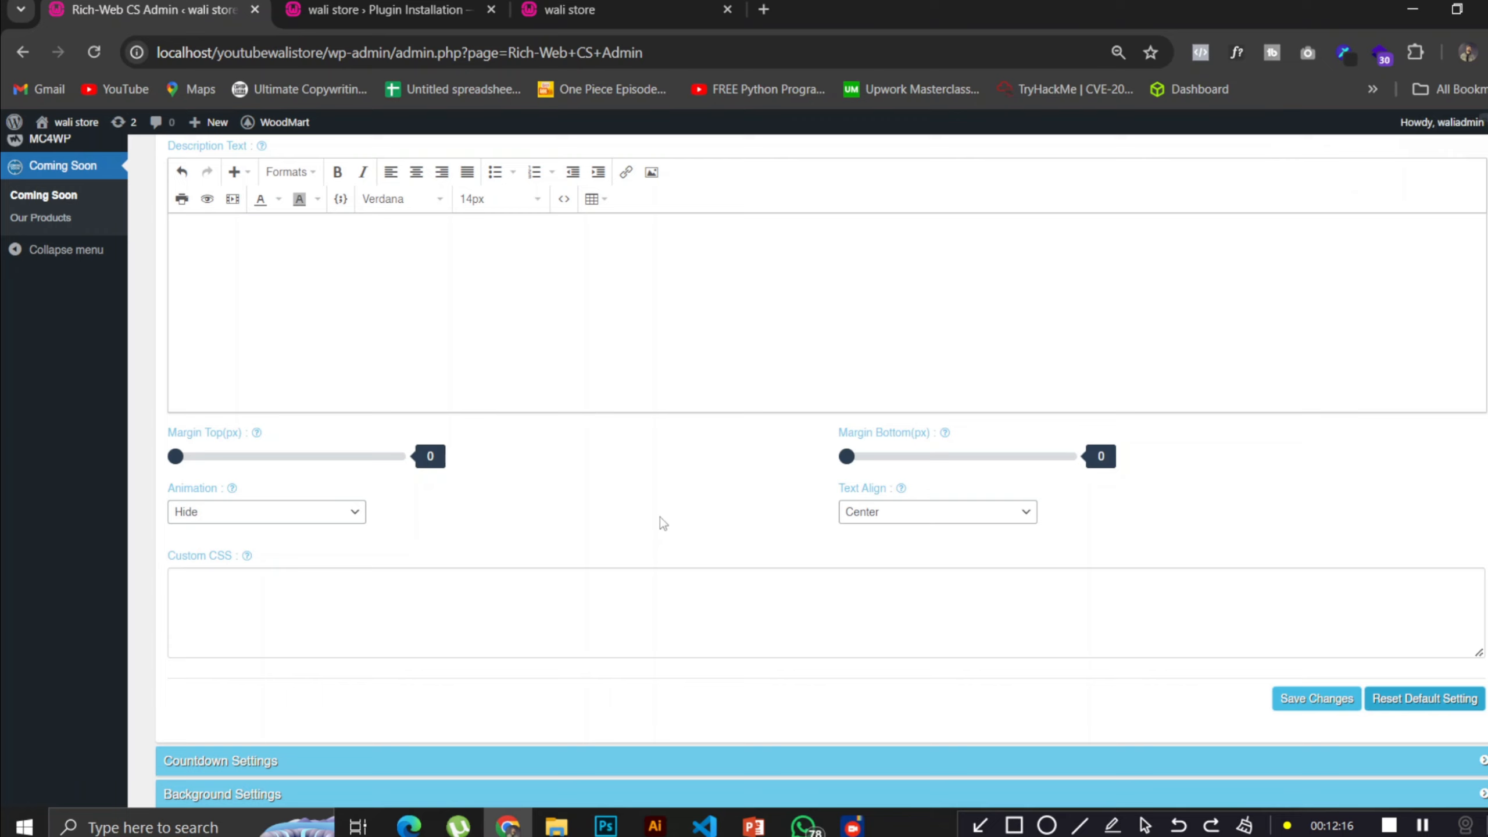
# - Set the plugin's Default Mode to Coming Soon Mode and save the mode and theme settings
pyautogui.scroll(7, 661, 516)
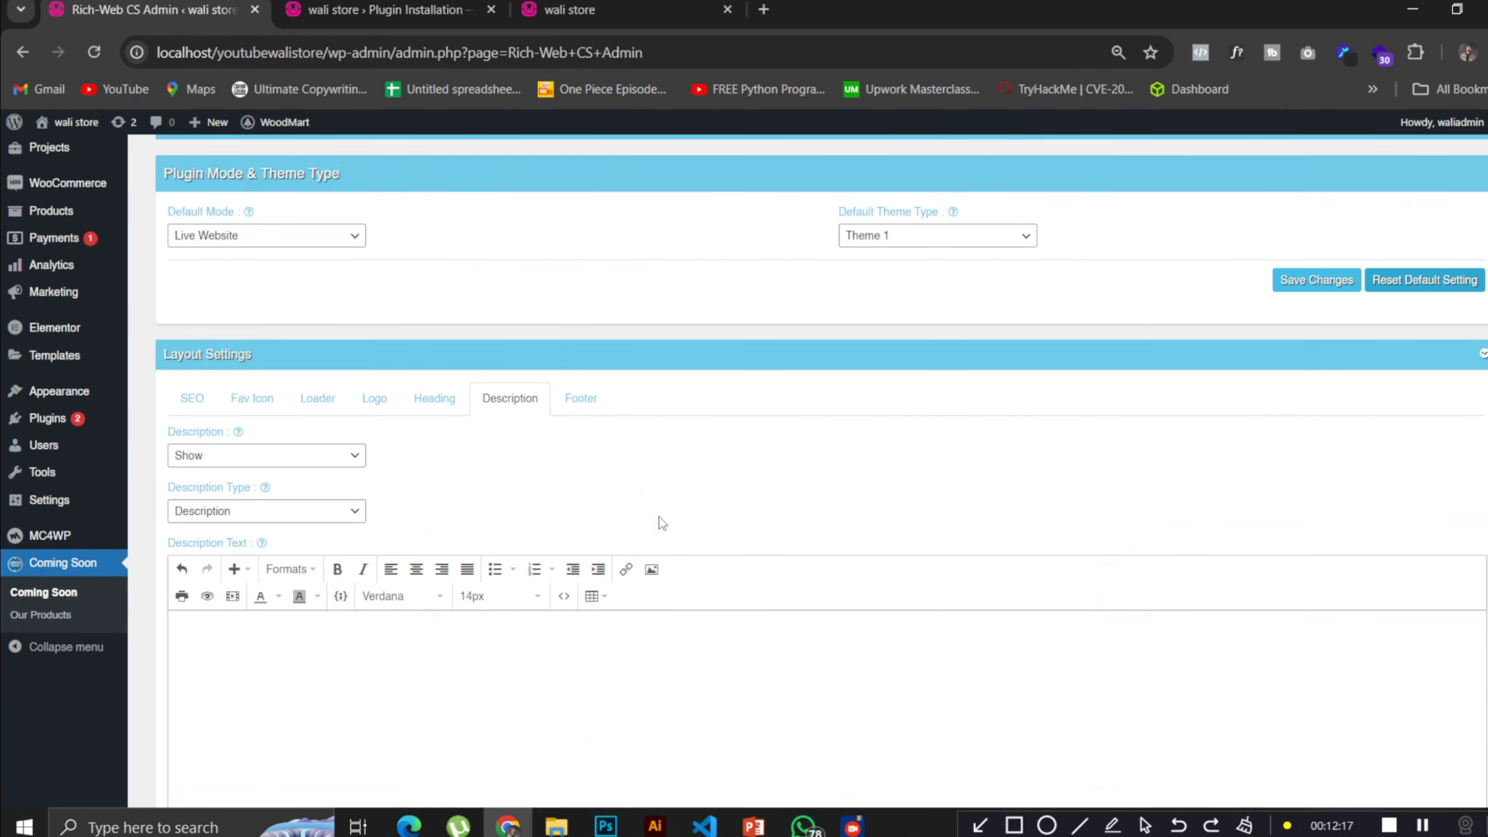
pyautogui.click(342, 241)
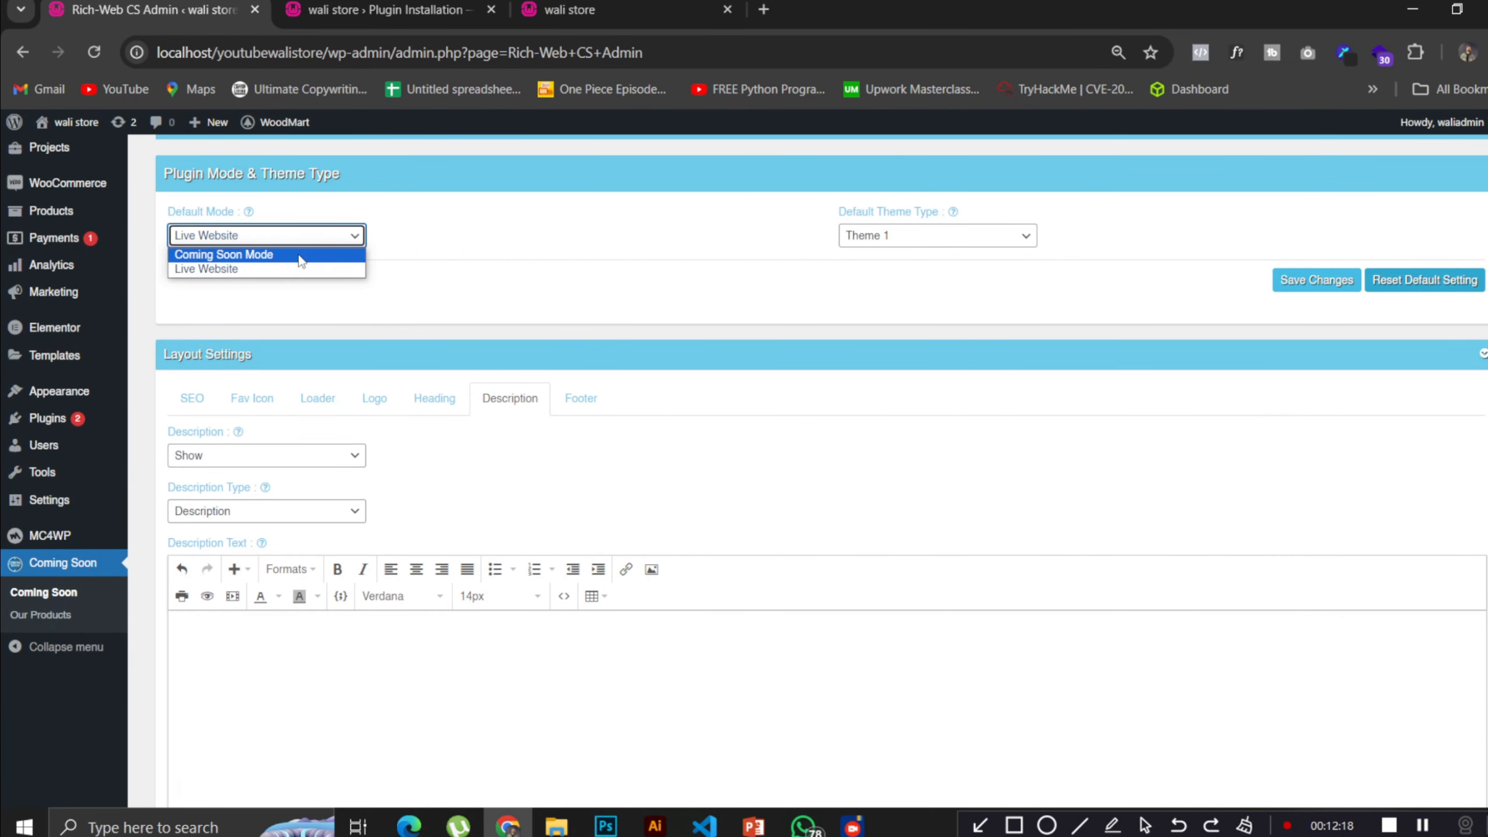
pyautogui.click(248, 254)
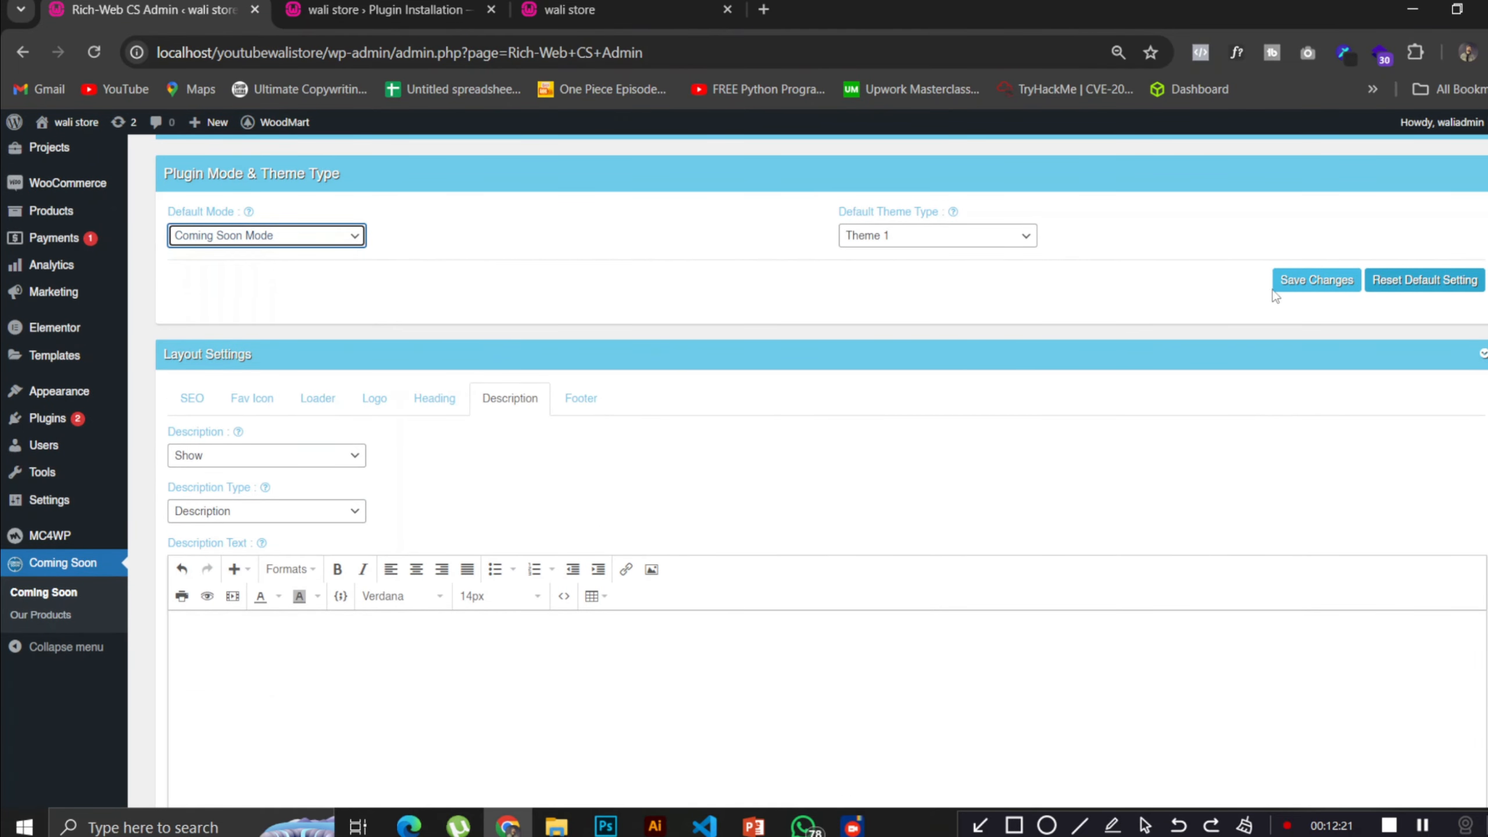
pyautogui.click(1295, 284)
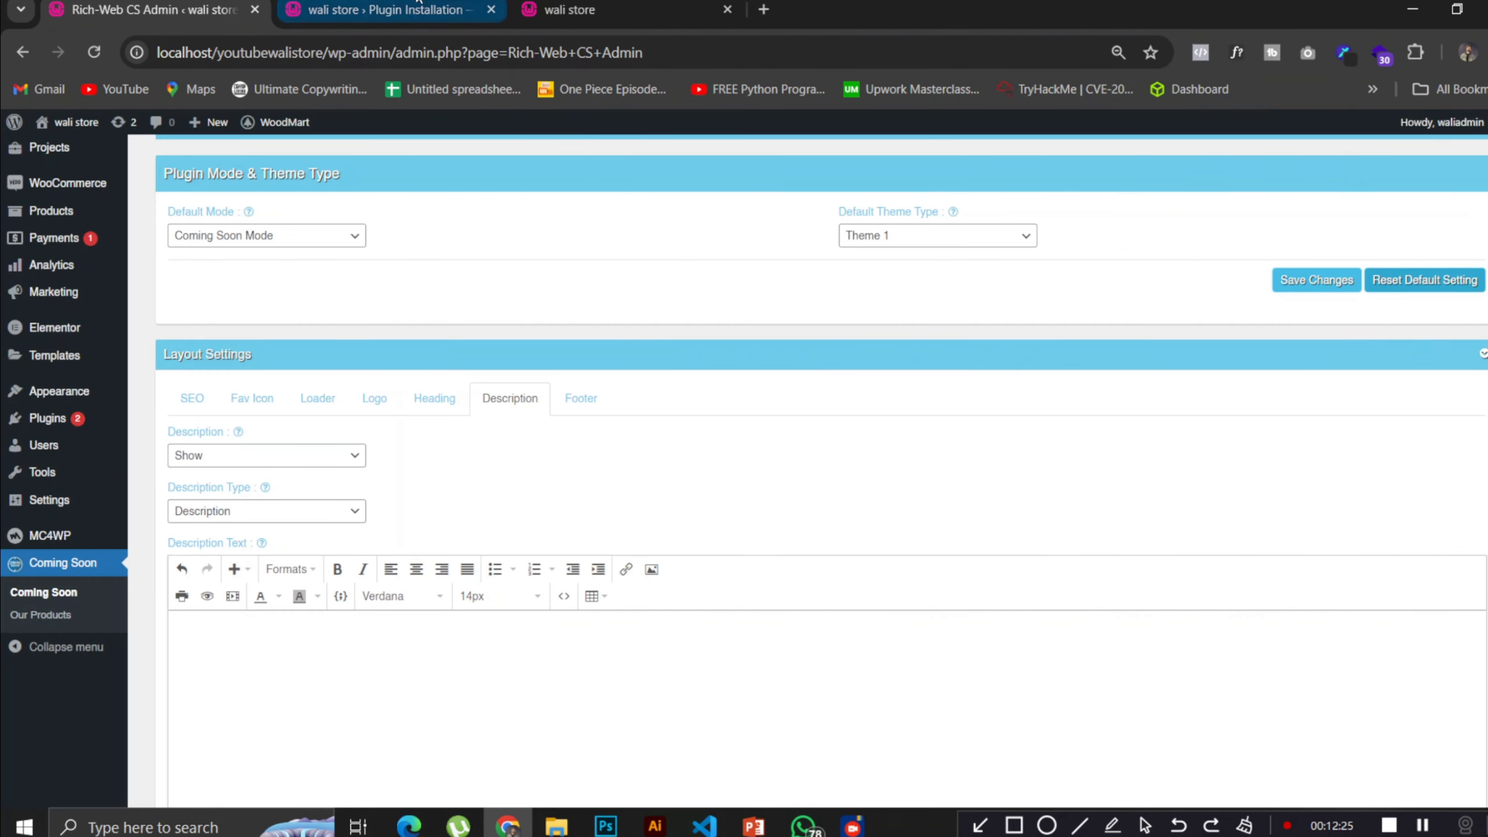
# - Switch to the wali store storefront and reload it to check the Coming Soon mode
pyautogui.click(404, 9)
pyautogui.hotkey('ctrl', 'Tab')
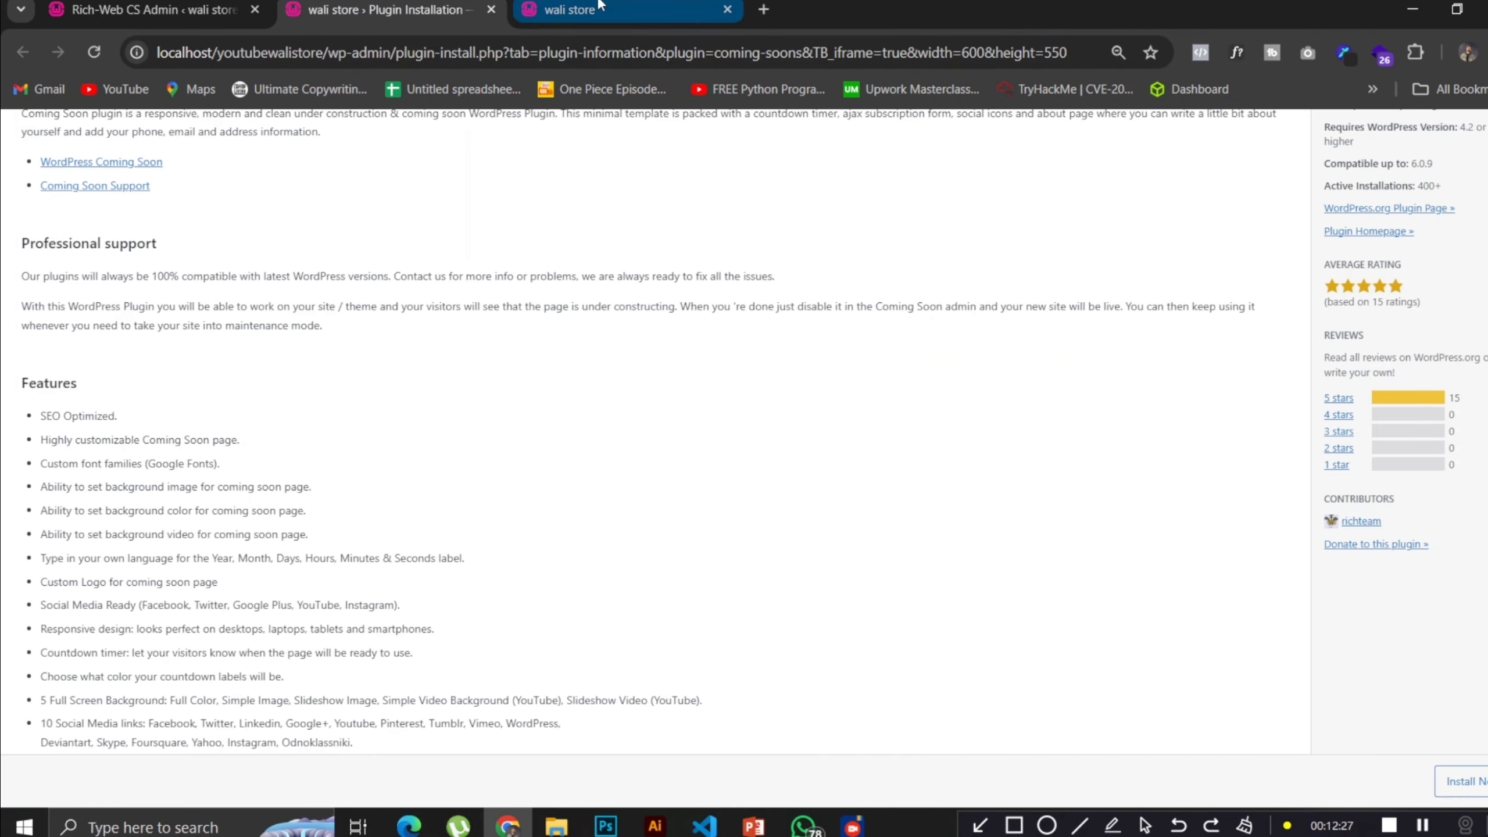
pyautogui.click(93, 52)
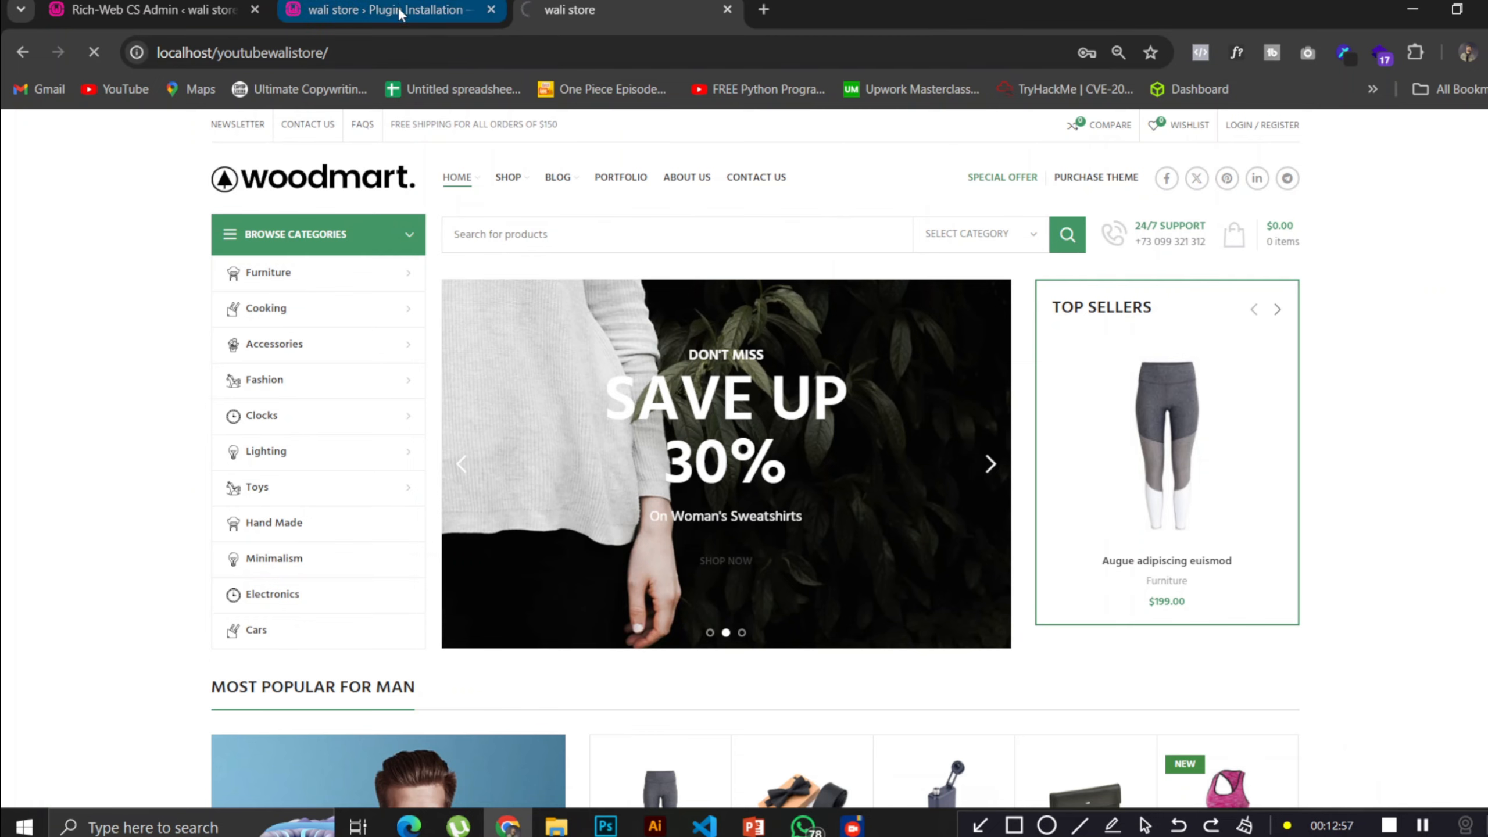
# - Open a Guest browser window and load localhost/youtubewalistore in it
pyautogui.click(1466, 54)
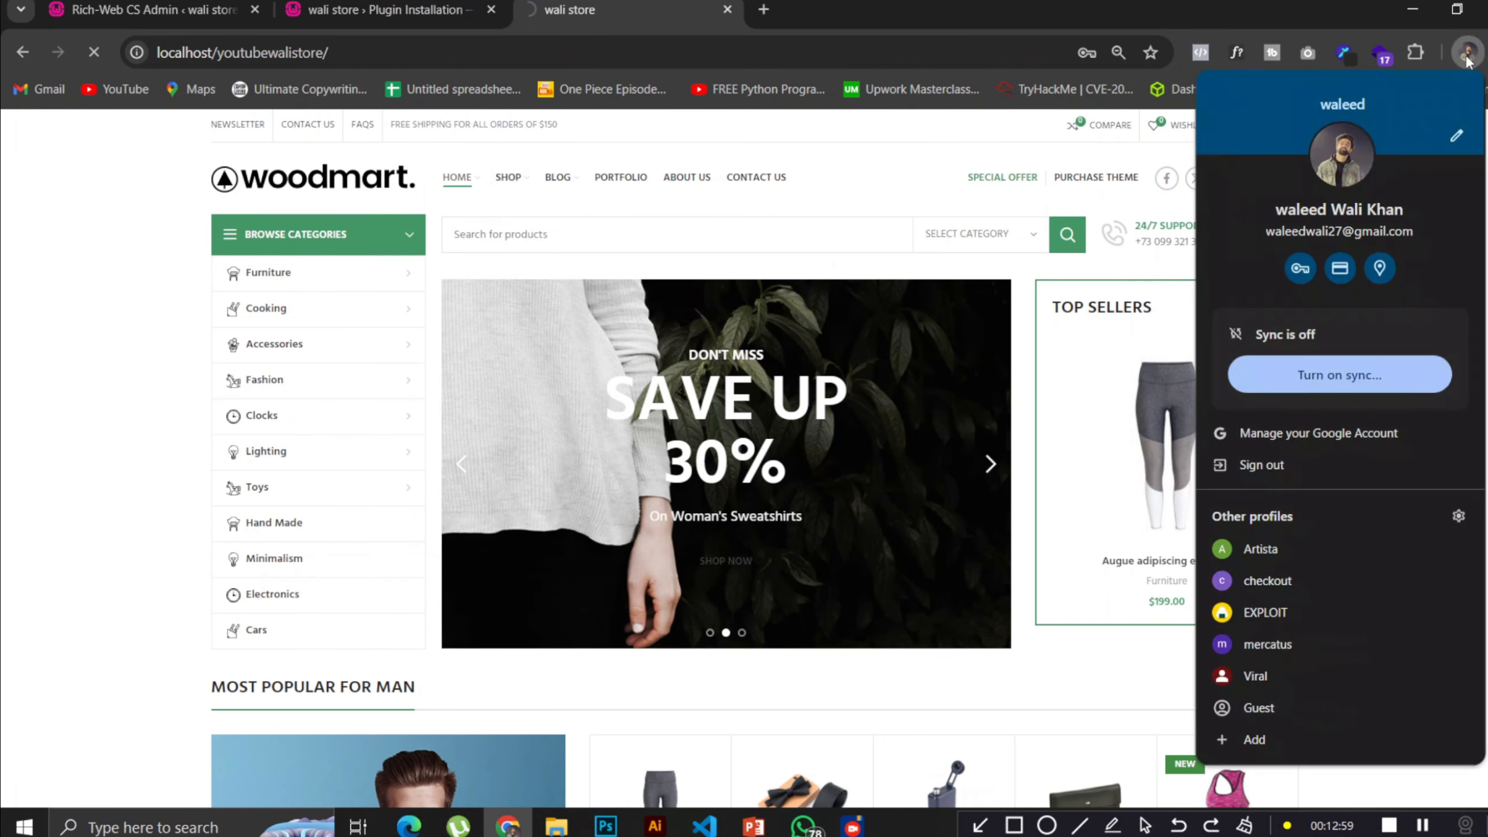
pyautogui.click(1262, 707)
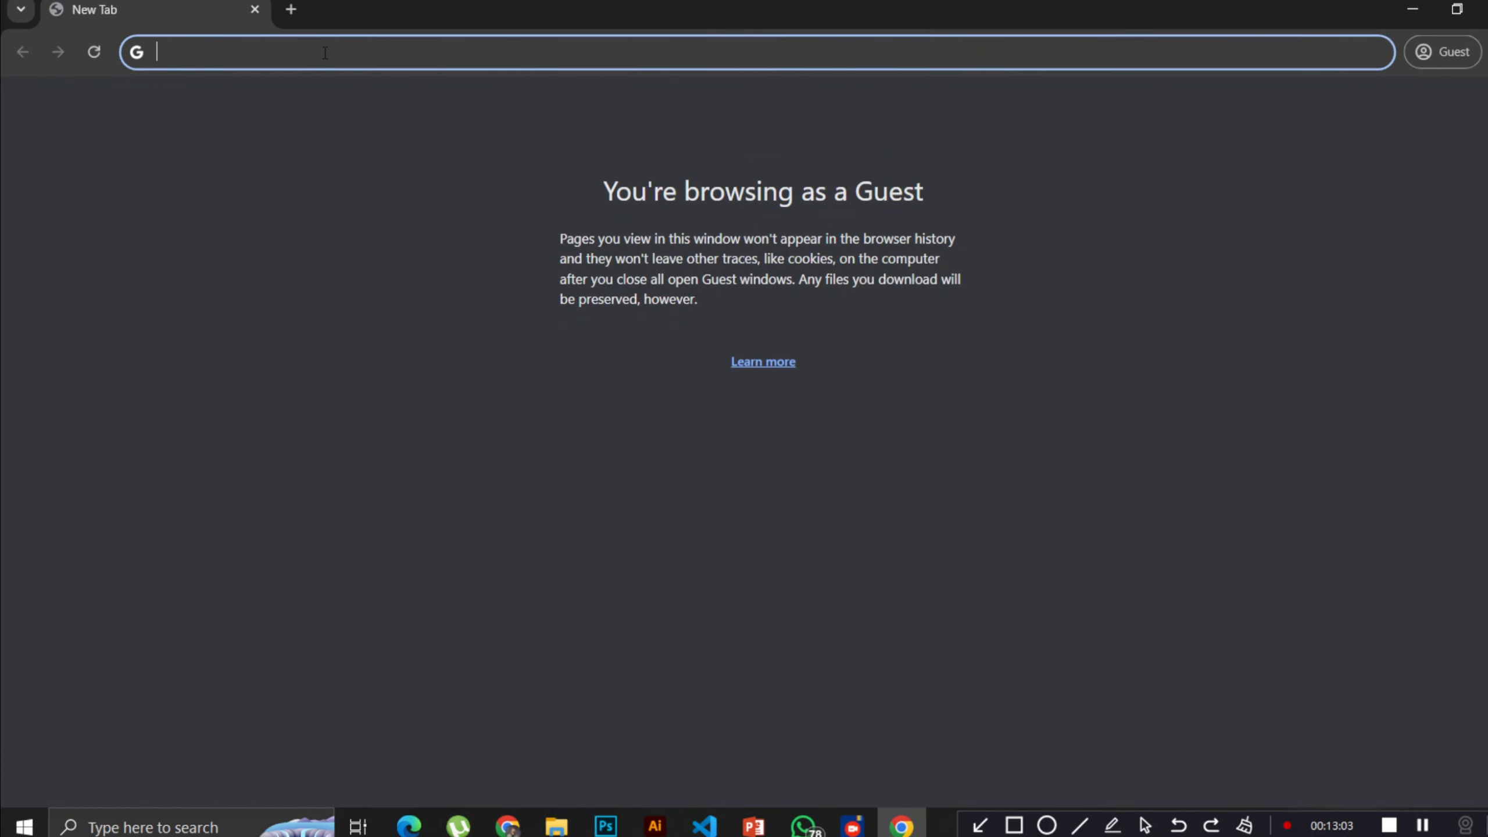
pyautogui.write('local')
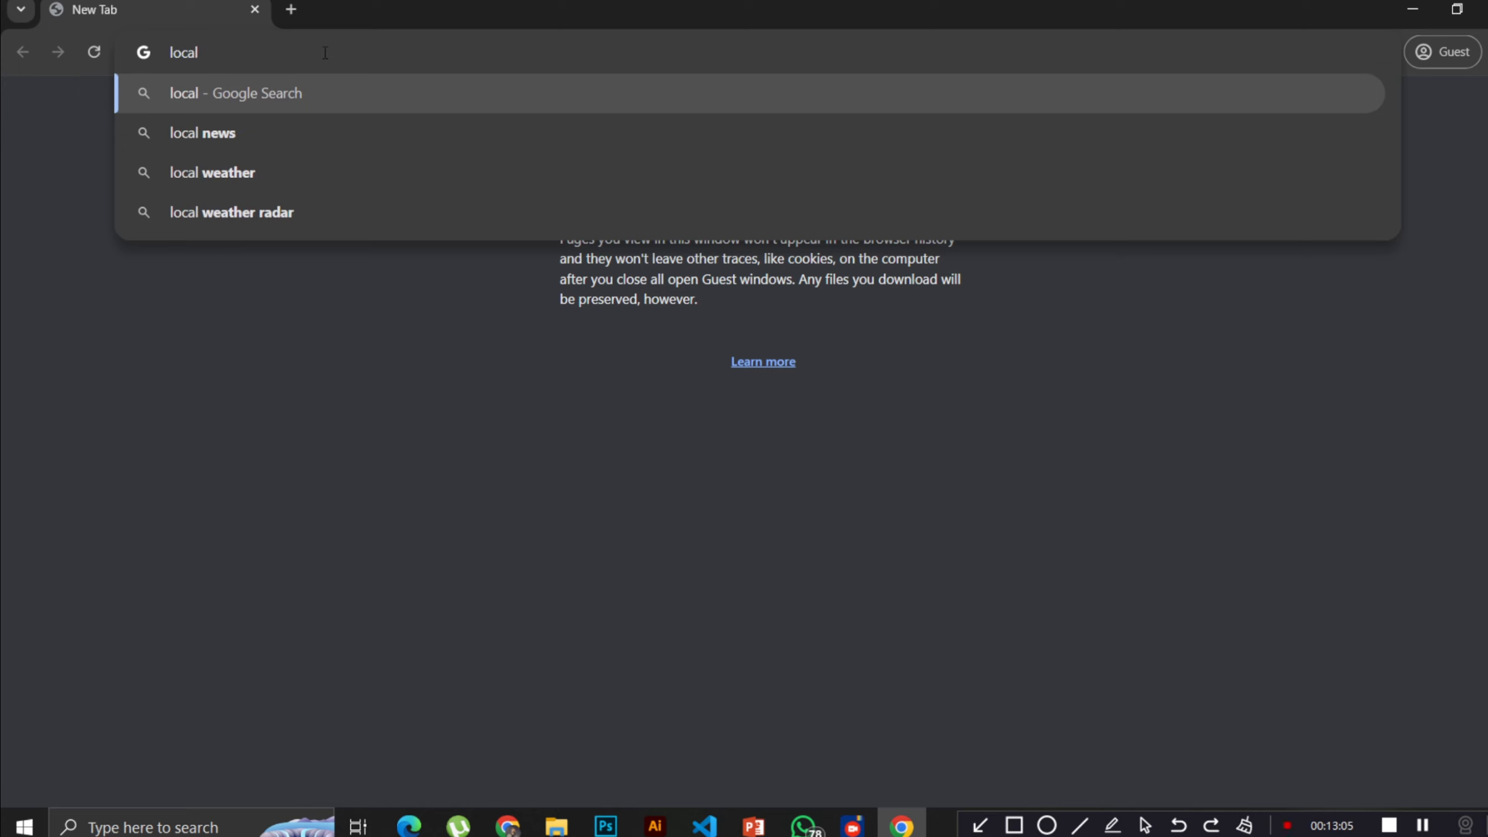
pyautogui.write('host/')
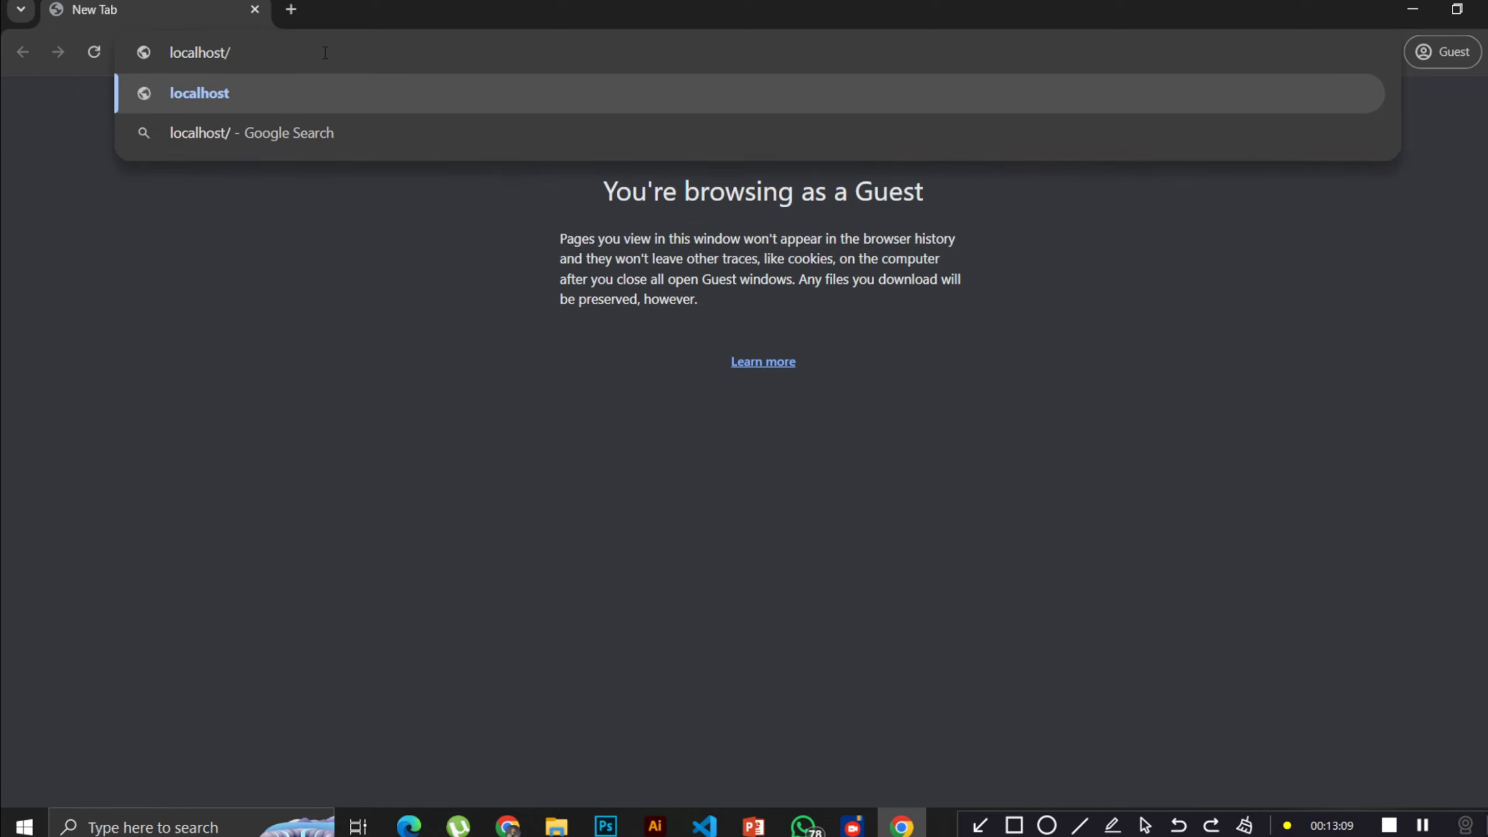
pyautogui.write('ww')
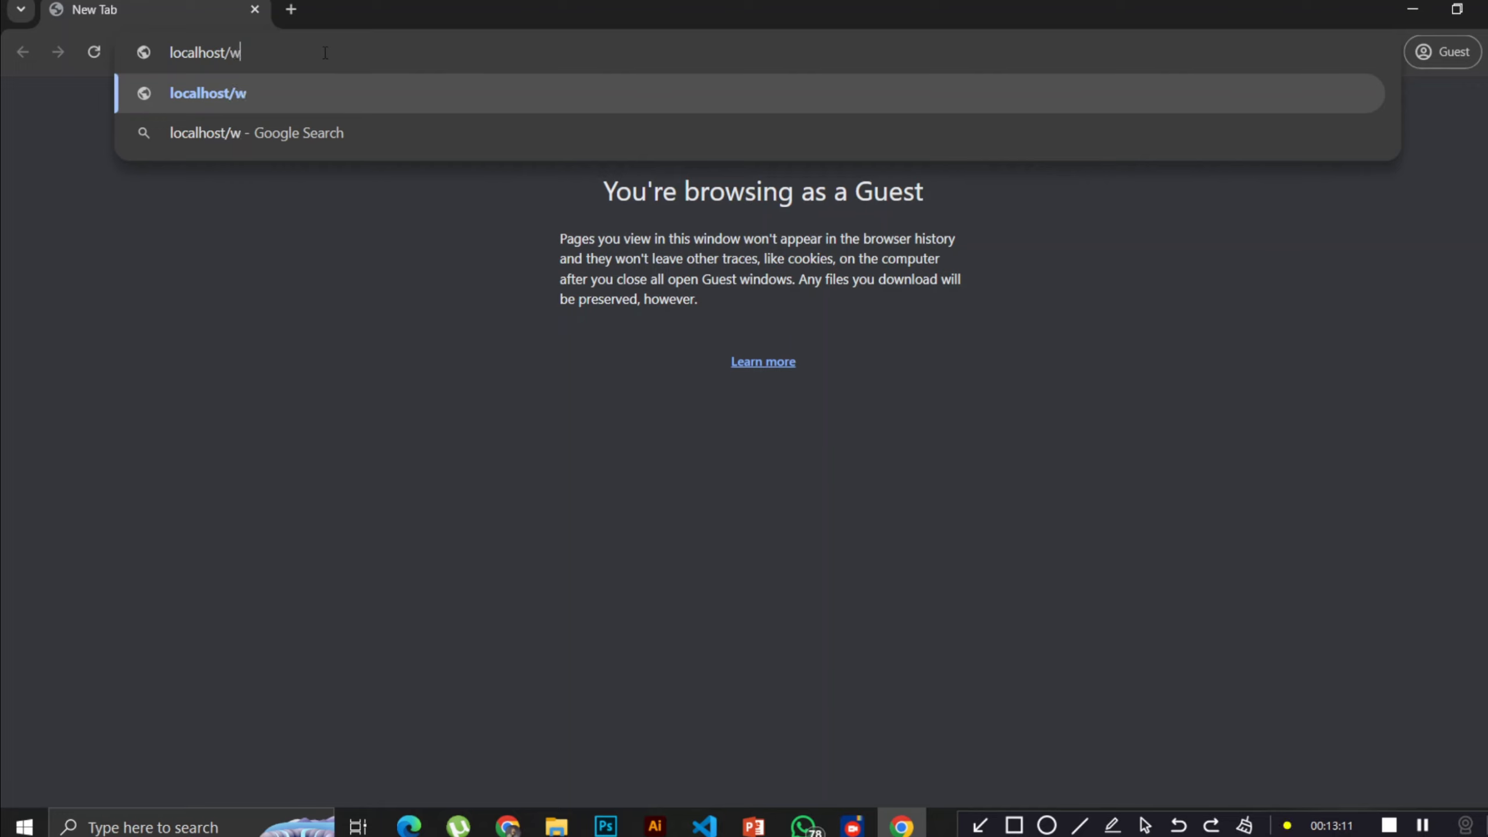
pyautogui.press('BackSpace')
pyautogui.press('BackSpace')
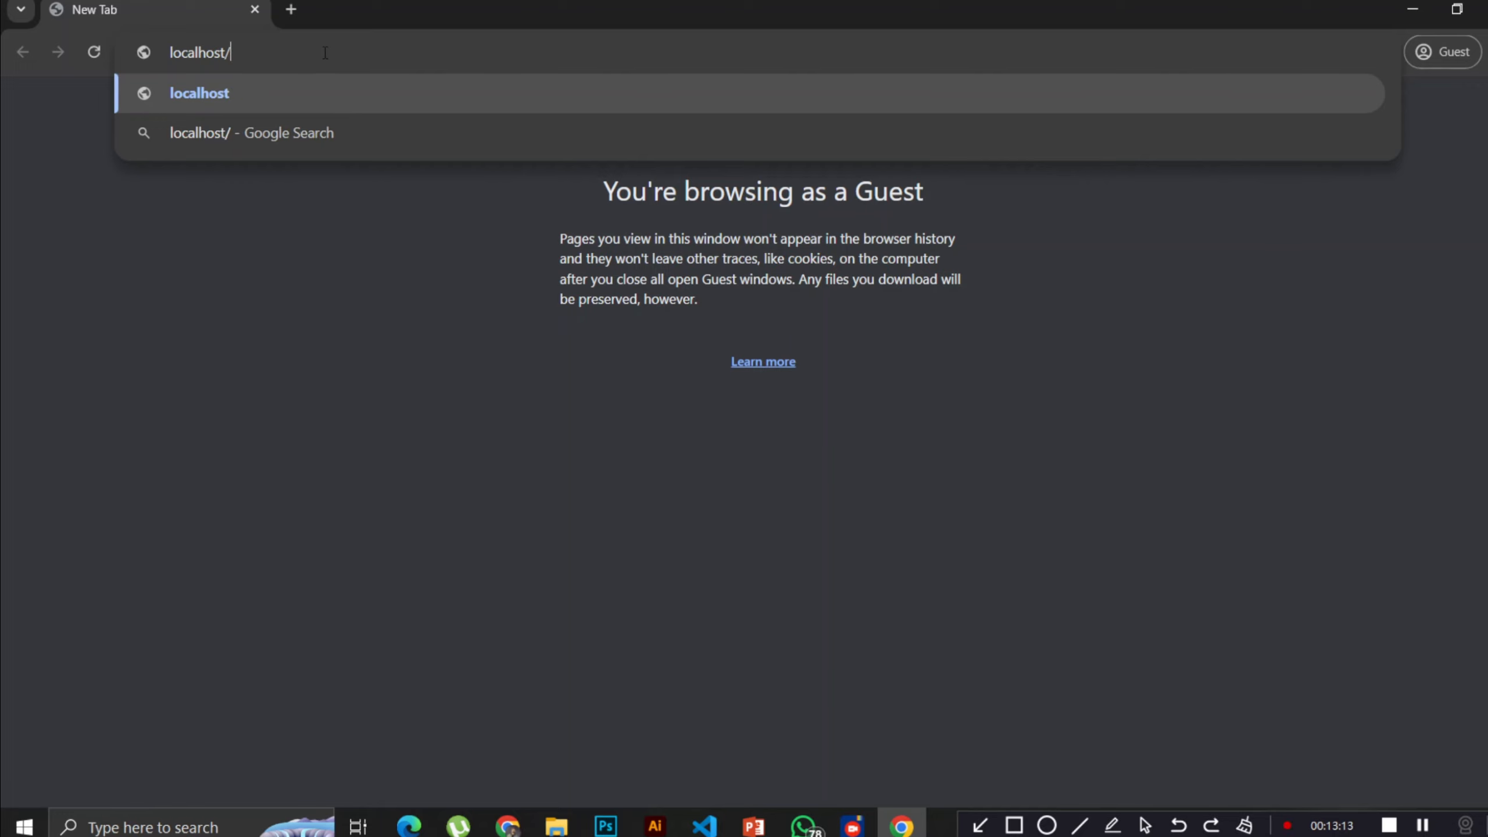
pyautogui.write('youtube')
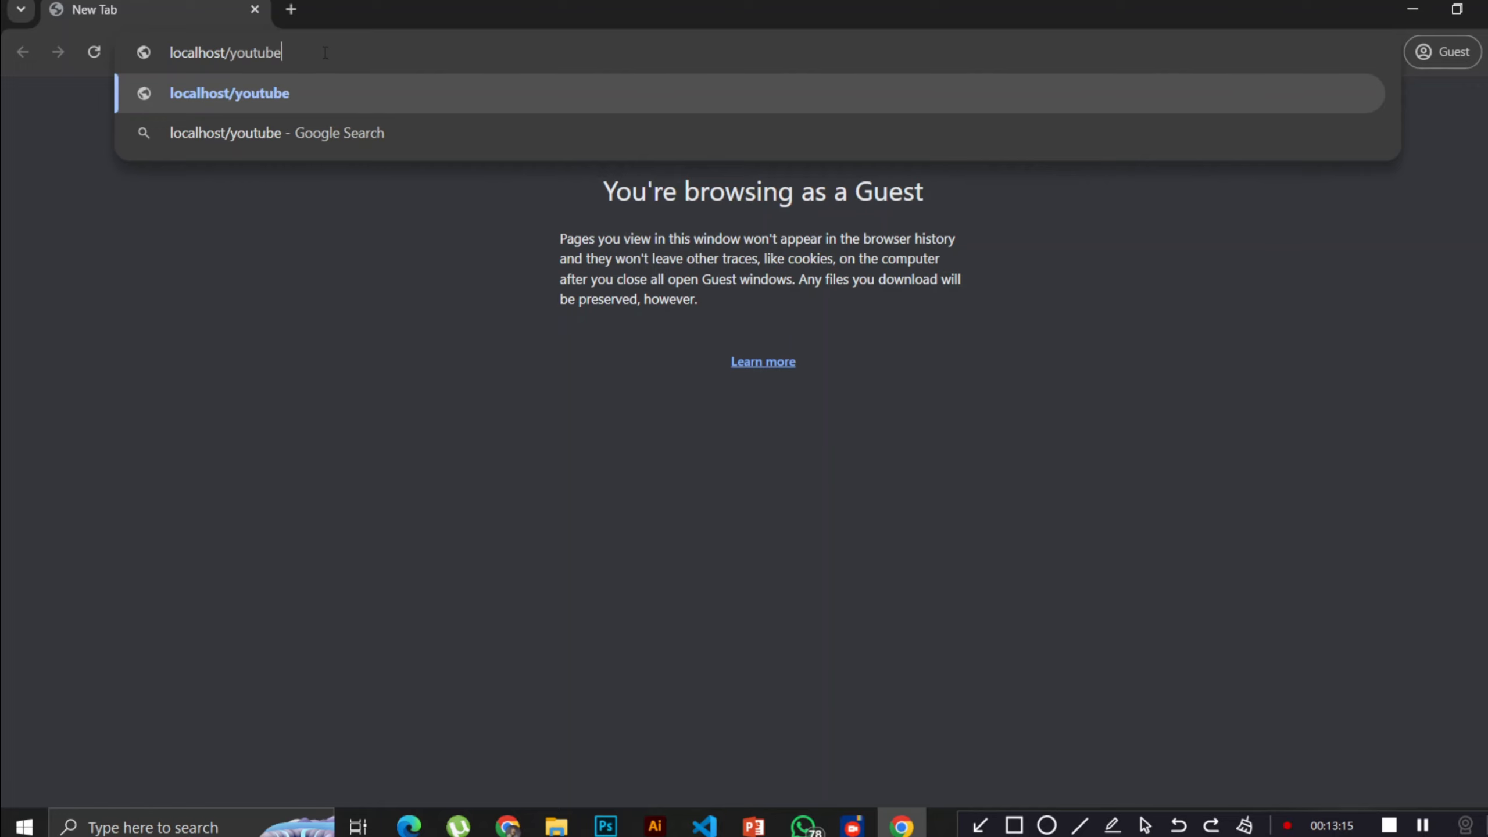
pyautogui.write('walis')
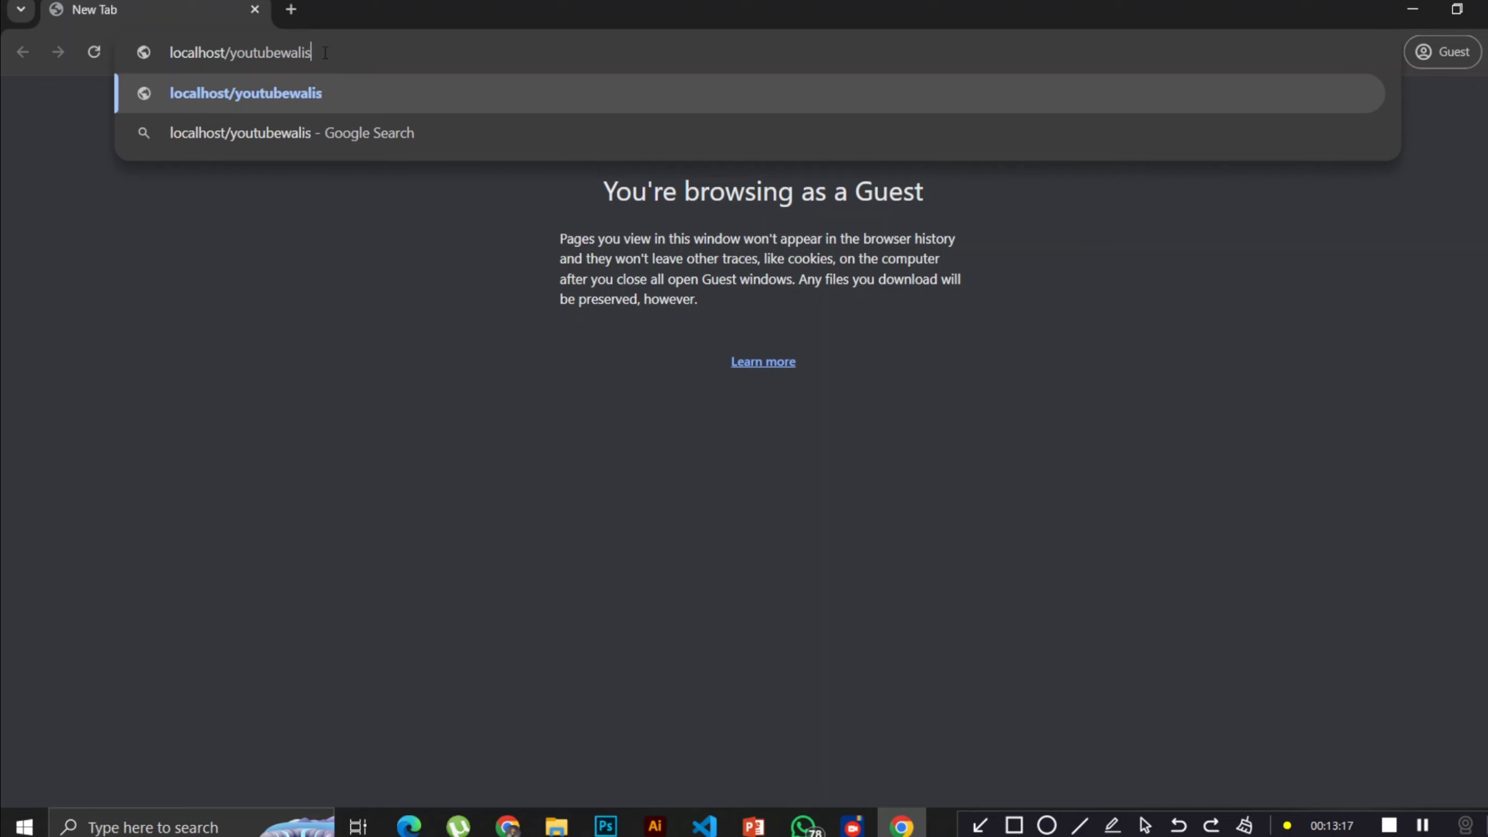
pyautogui.write('tore')
pyautogui.press('Return')
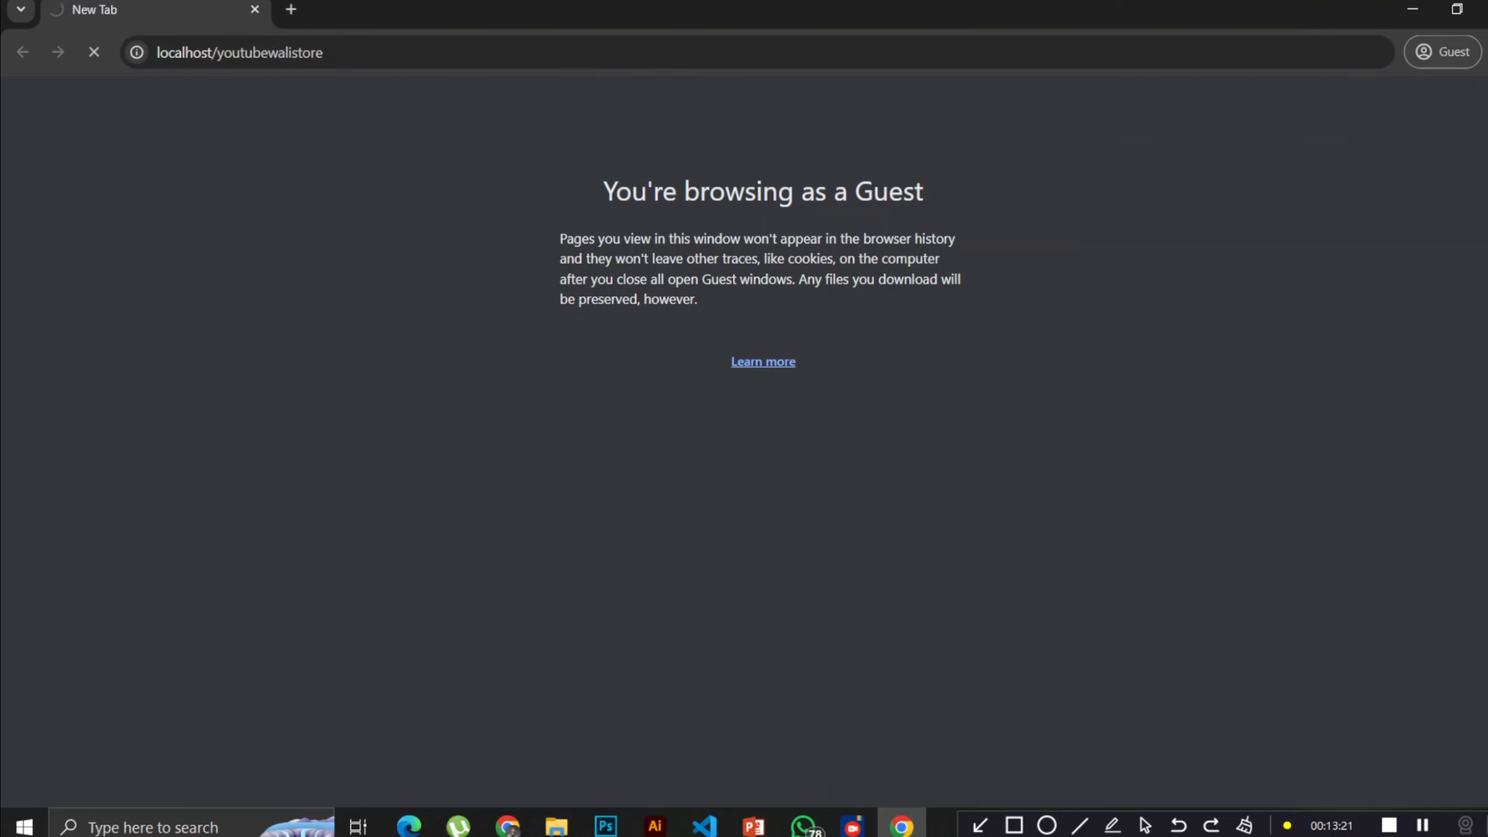
# - Arrange the admin and Guest windows side by side, with the admin window wider, and return to the Coming Soon plugin settings
pyautogui.click(1457, 9)
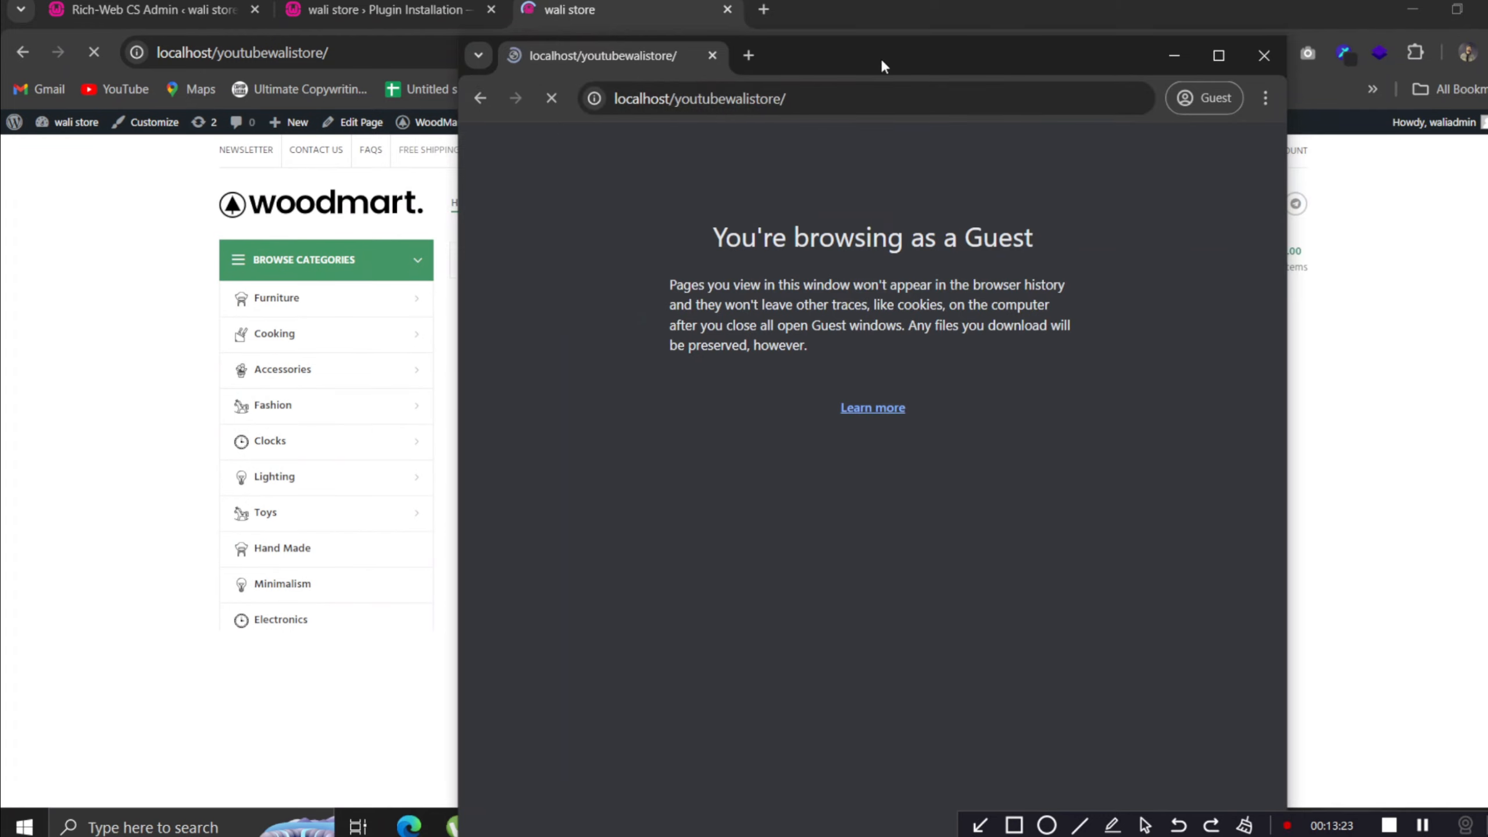
pyautogui.moveTo(880, 59); pyautogui.dragTo(1067, 36)
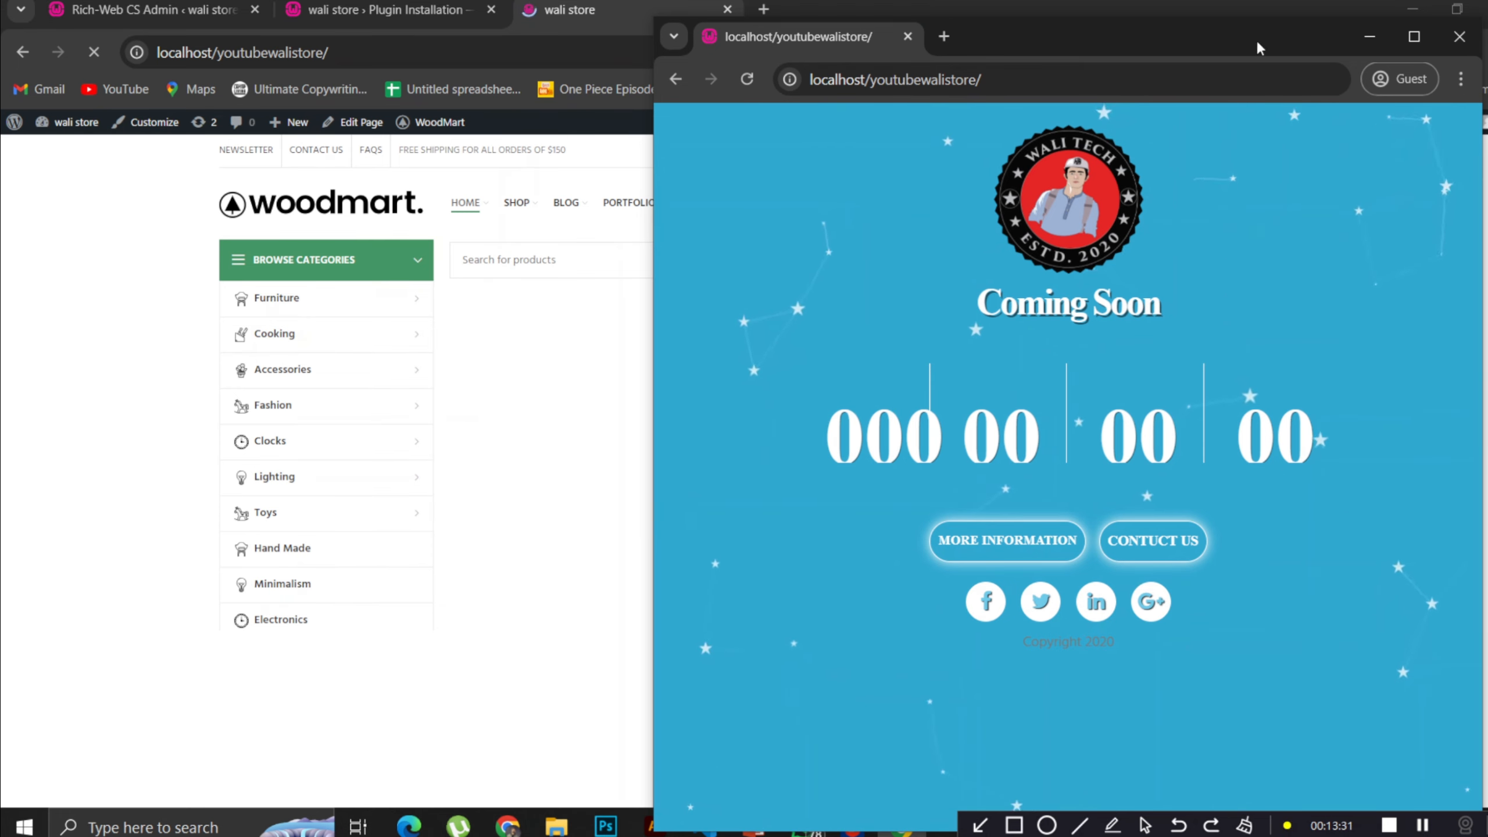
pyautogui.click(1457, 9)
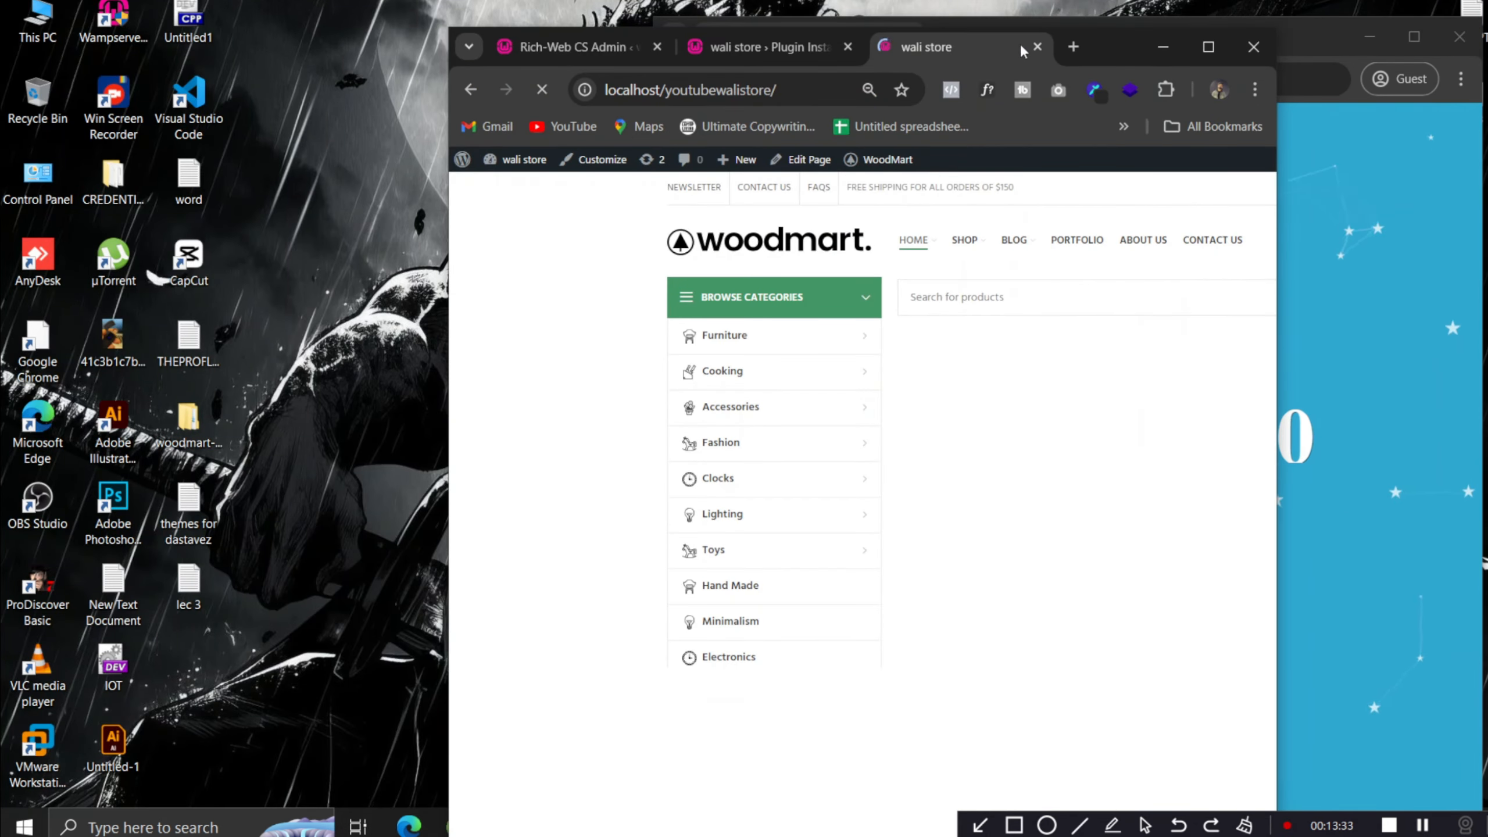
pyautogui.moveTo(1110, 52); pyautogui.dragTo(3, 52)
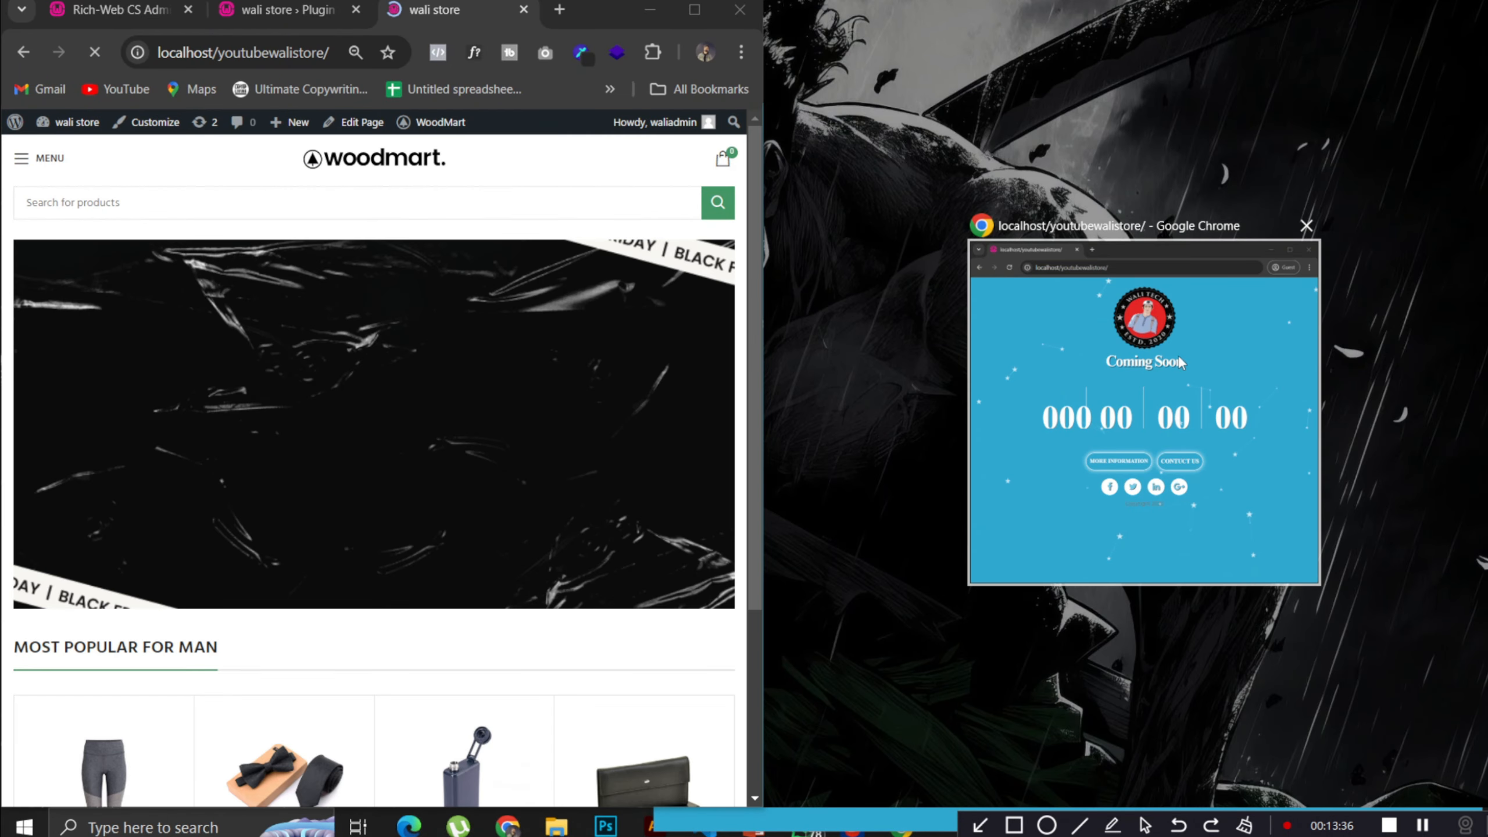
pyautogui.click(1142, 410)
pyautogui.moveTo(763, 219); pyautogui.dragTo(982, 230)
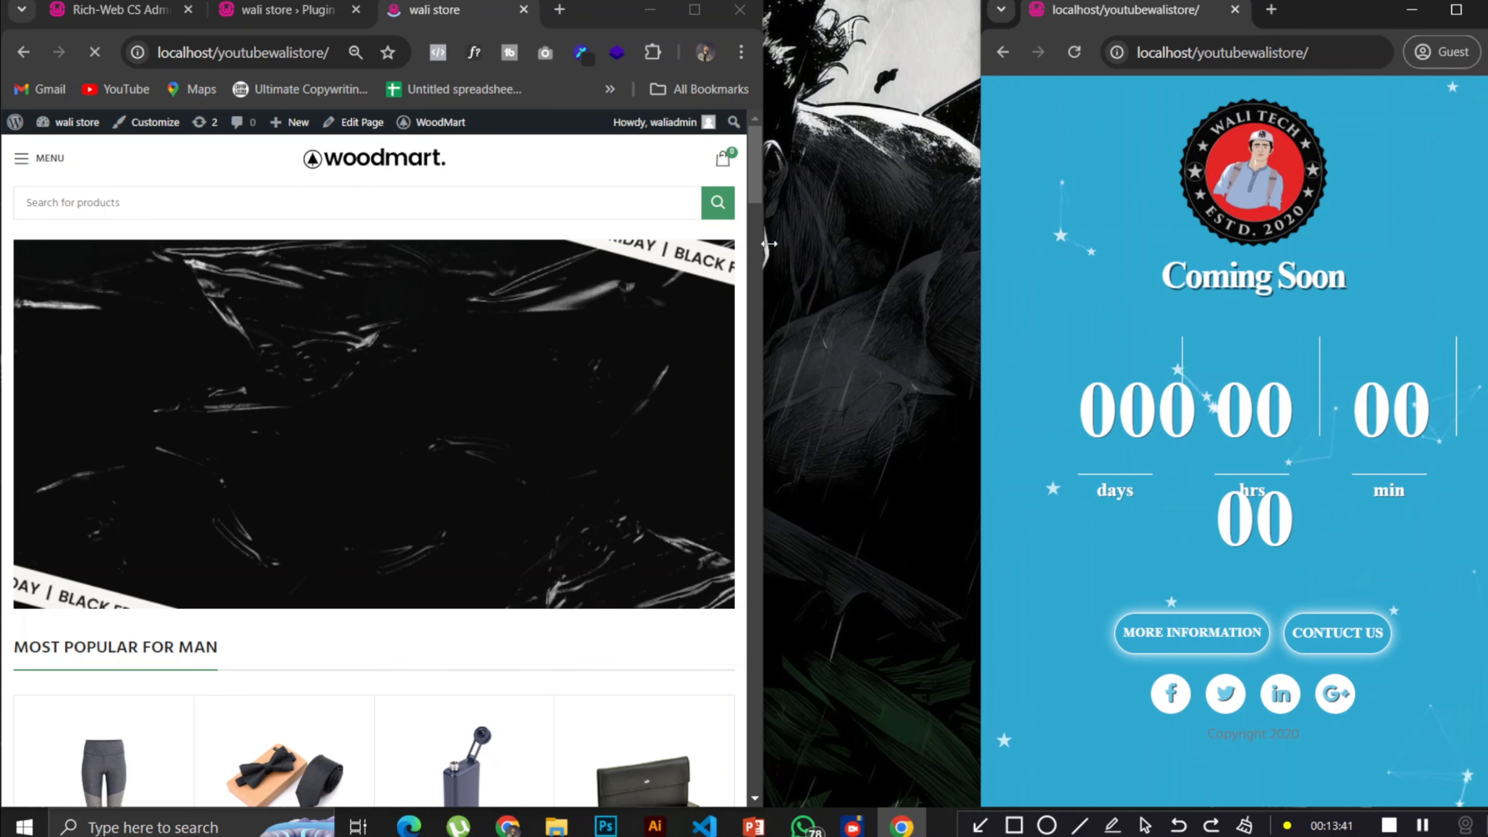
pyautogui.moveTo(760, 259); pyautogui.dragTo(977, 246)
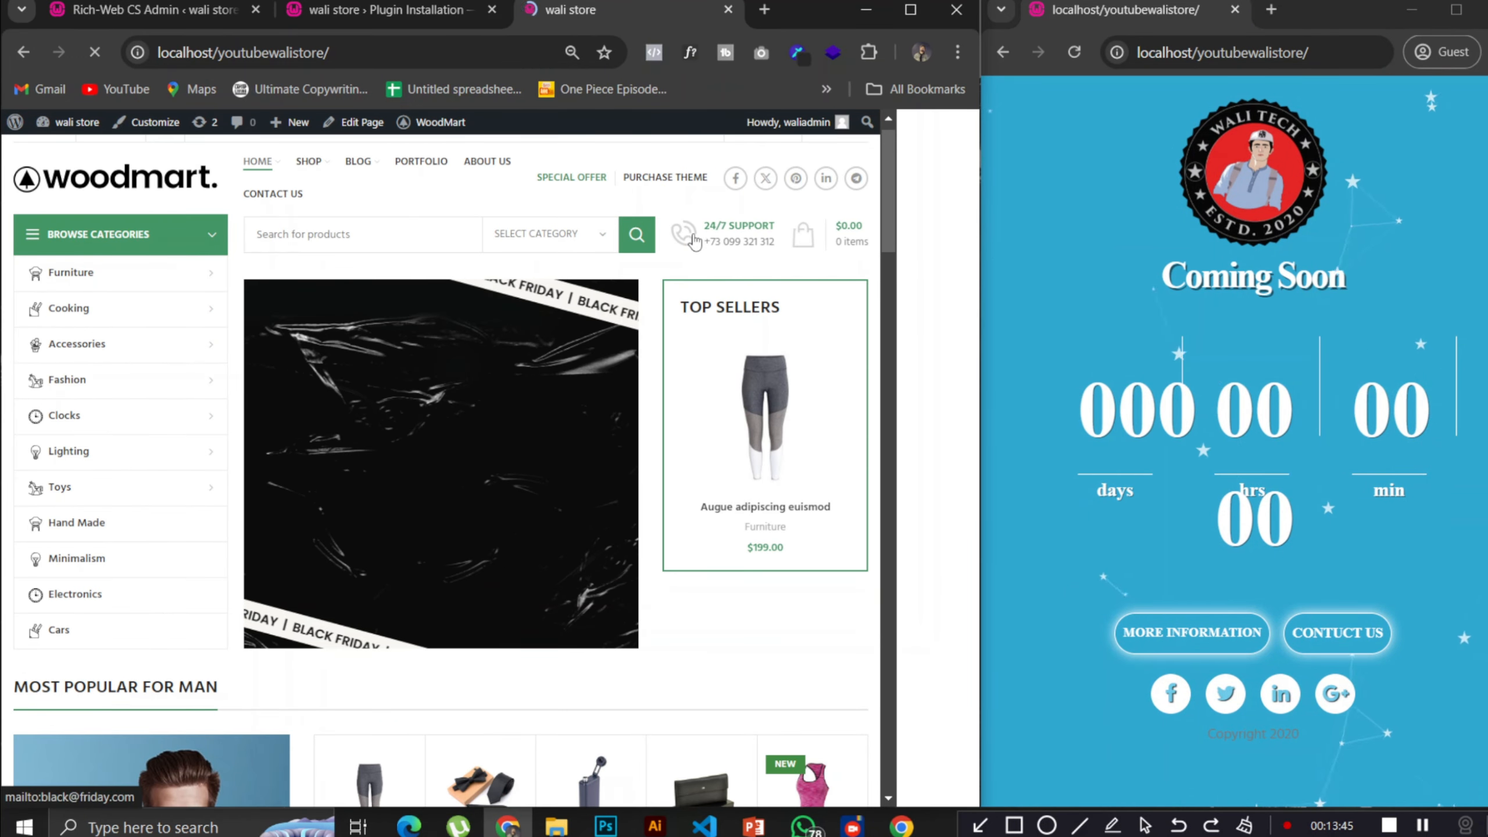
pyautogui.click(384, 10)
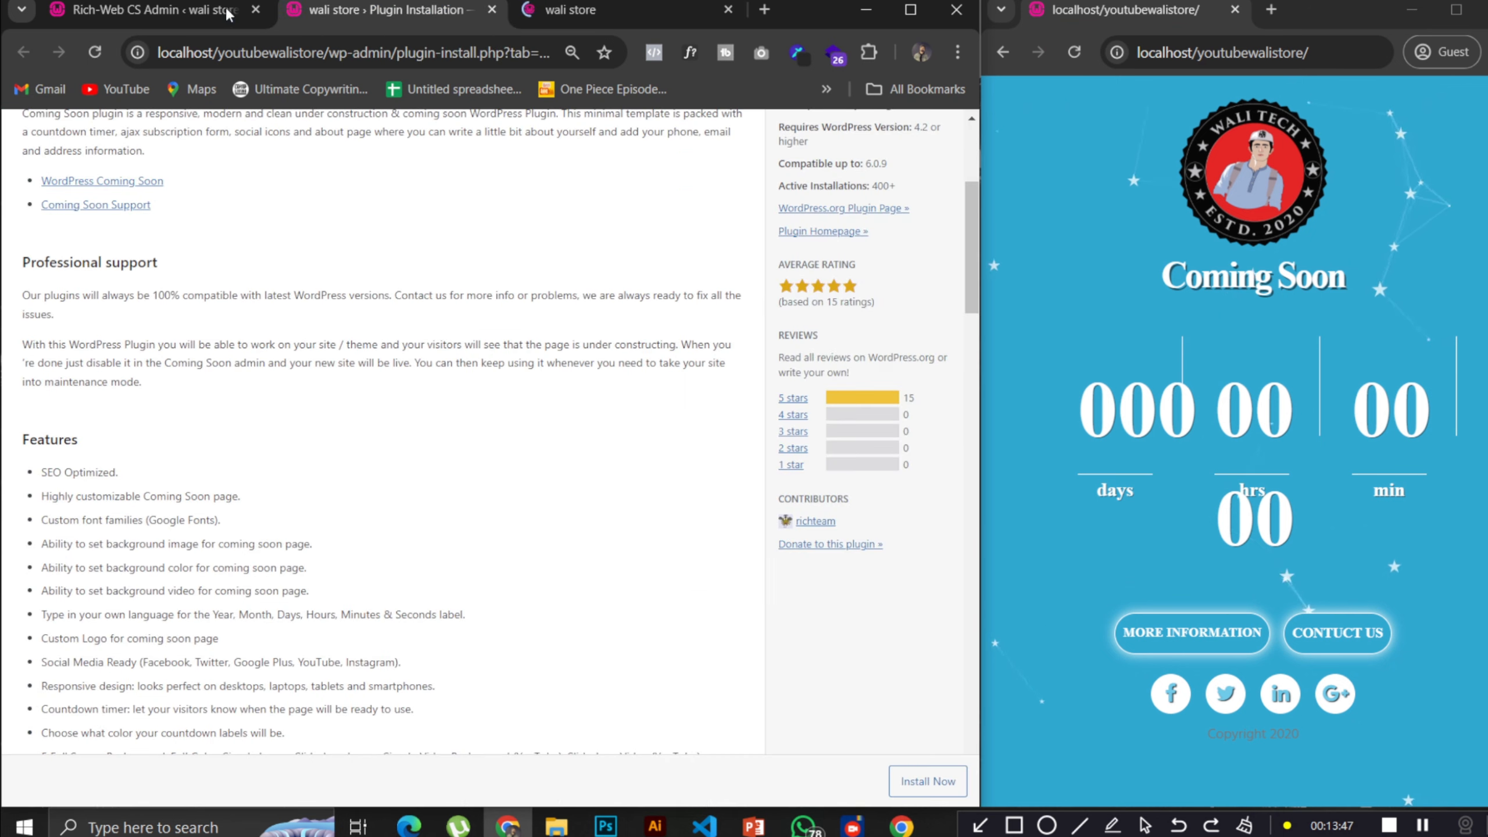
pyautogui.click(149, 9)
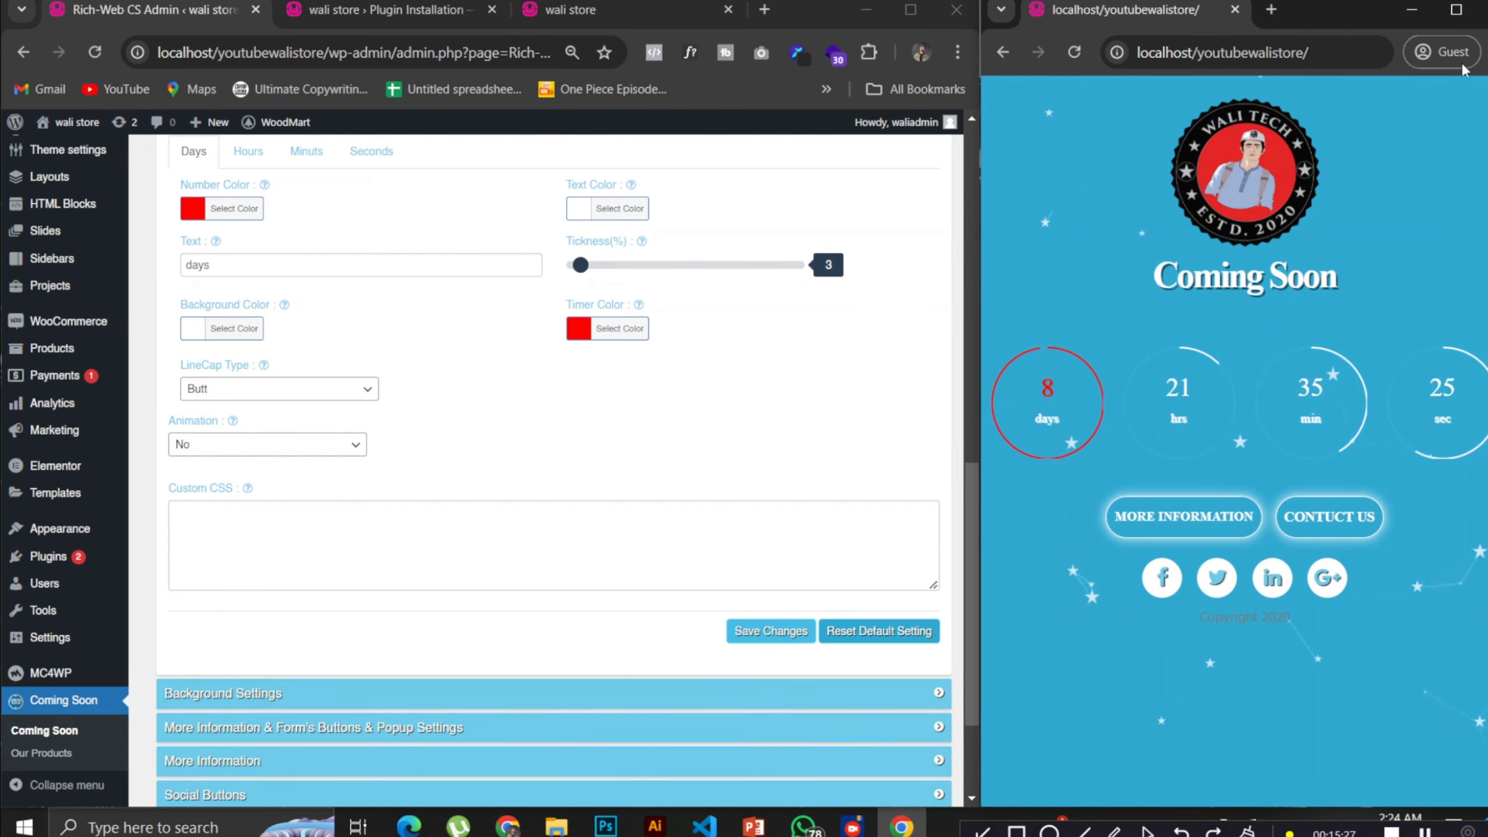
# - View the Guest window's coming soon page with its countdown at full size, and dock it back beside the plugin settings
pyautogui.click(1456, 9)
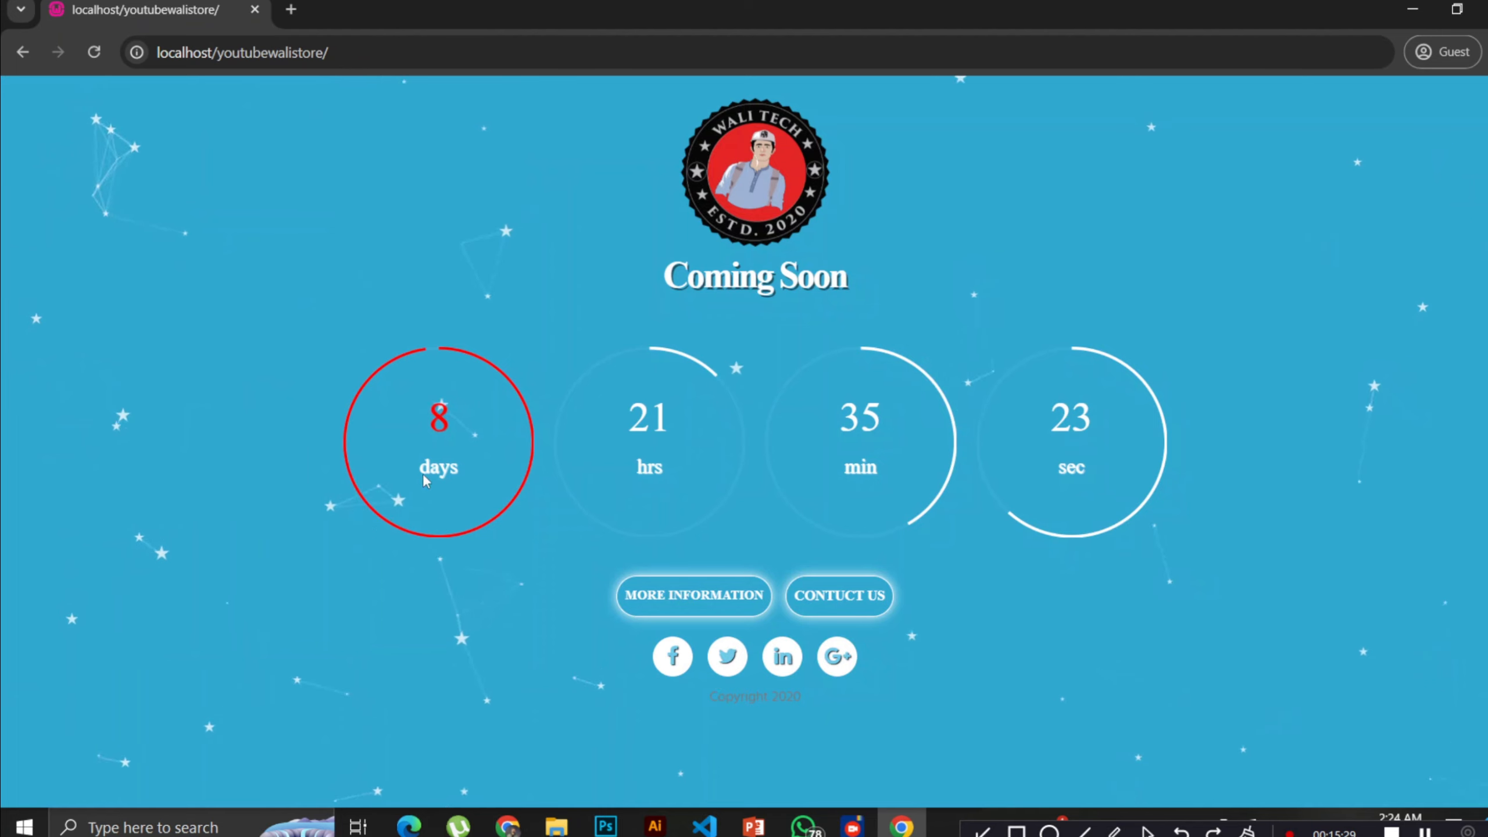
pyautogui.click(1456, 9)
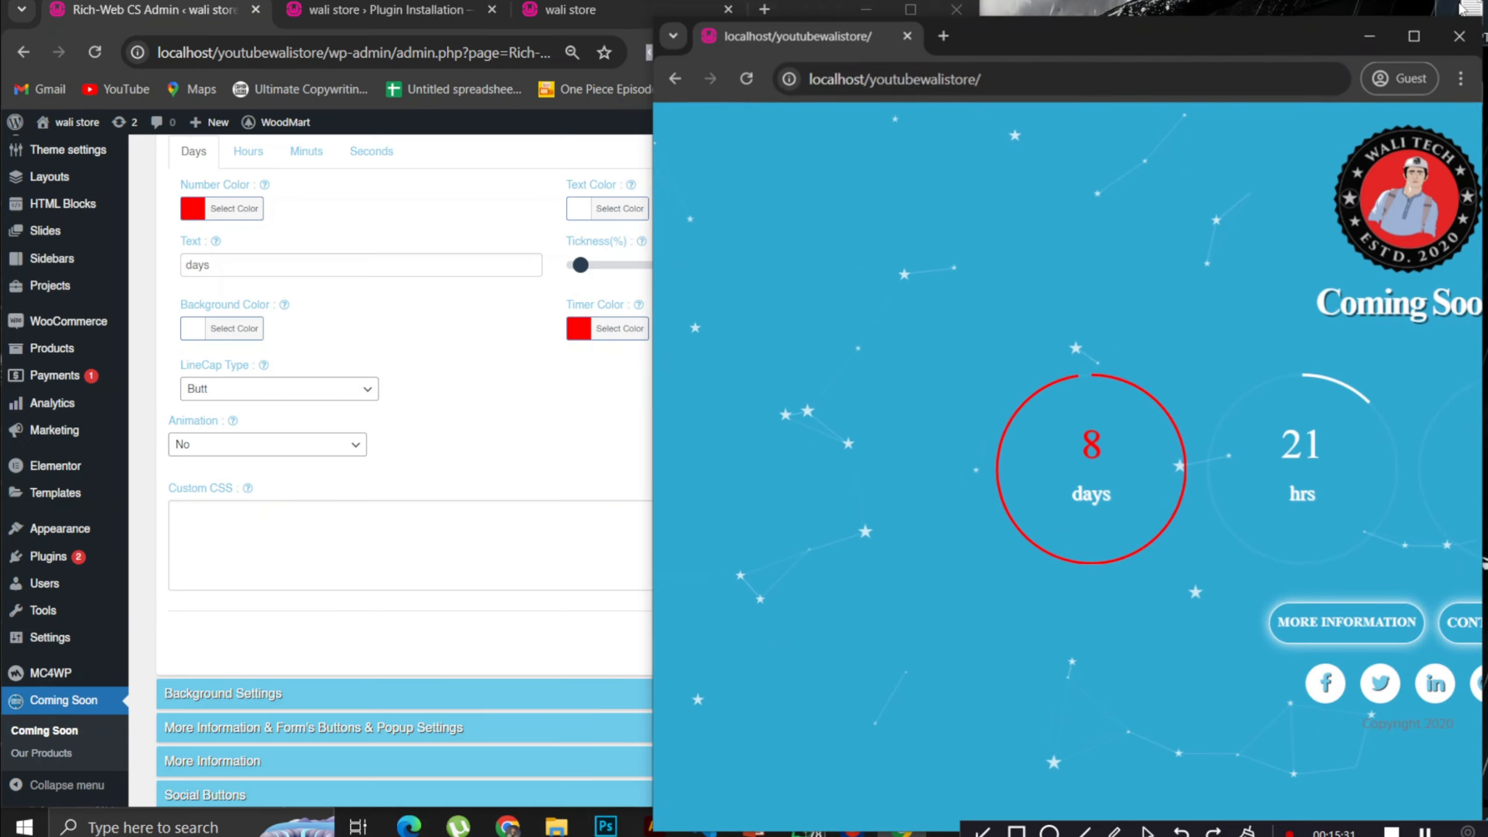
pyautogui.moveTo(1065, 42); pyautogui.dragTo(1486, 56)
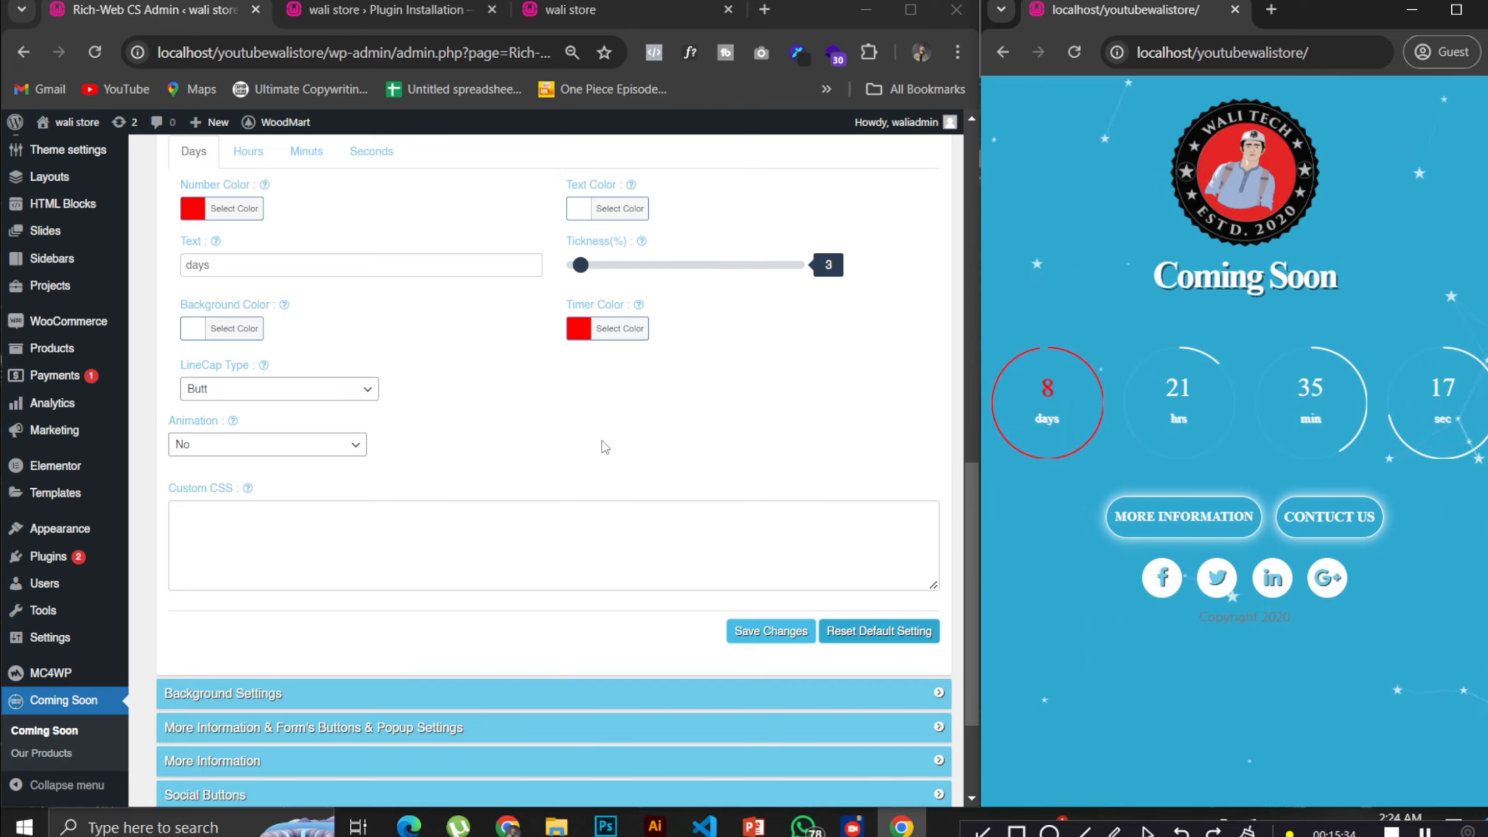
# - Expand the Background Settings section of the Coming Soon plugin
pyautogui.scroll(-3, 602, 439)
pyautogui.click(314, 525)
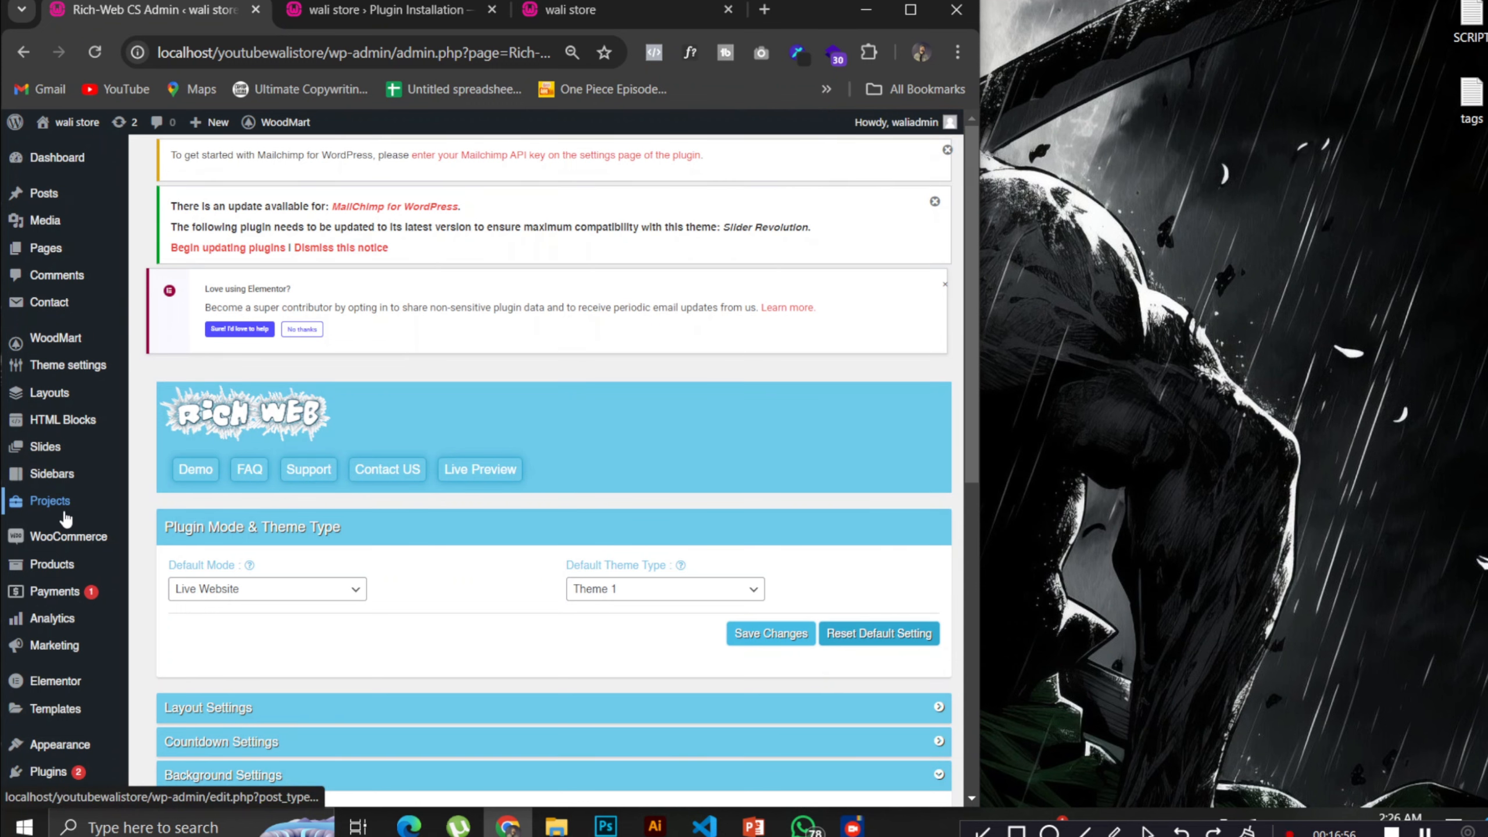
# - Open the WordPress Add New Plugin page and maximize the browser window
pyautogui.moveTo(72, 570)
pyautogui.scroll(-1, 72, 572)
pyautogui.scroll(1, 72, 571)
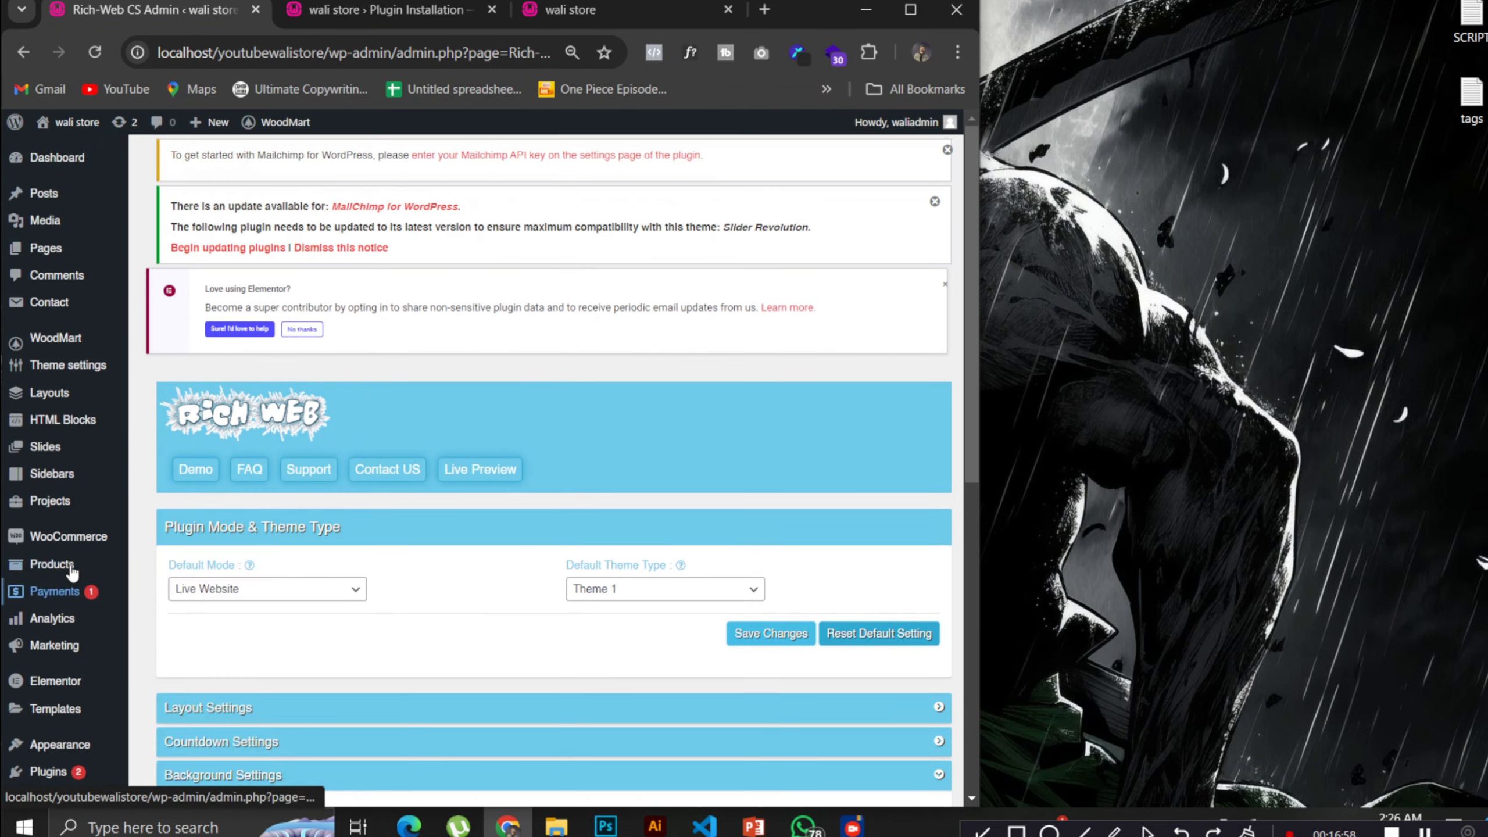
pyautogui.scroll(-1, 72, 572)
pyautogui.scroll(-5, 72, 571)
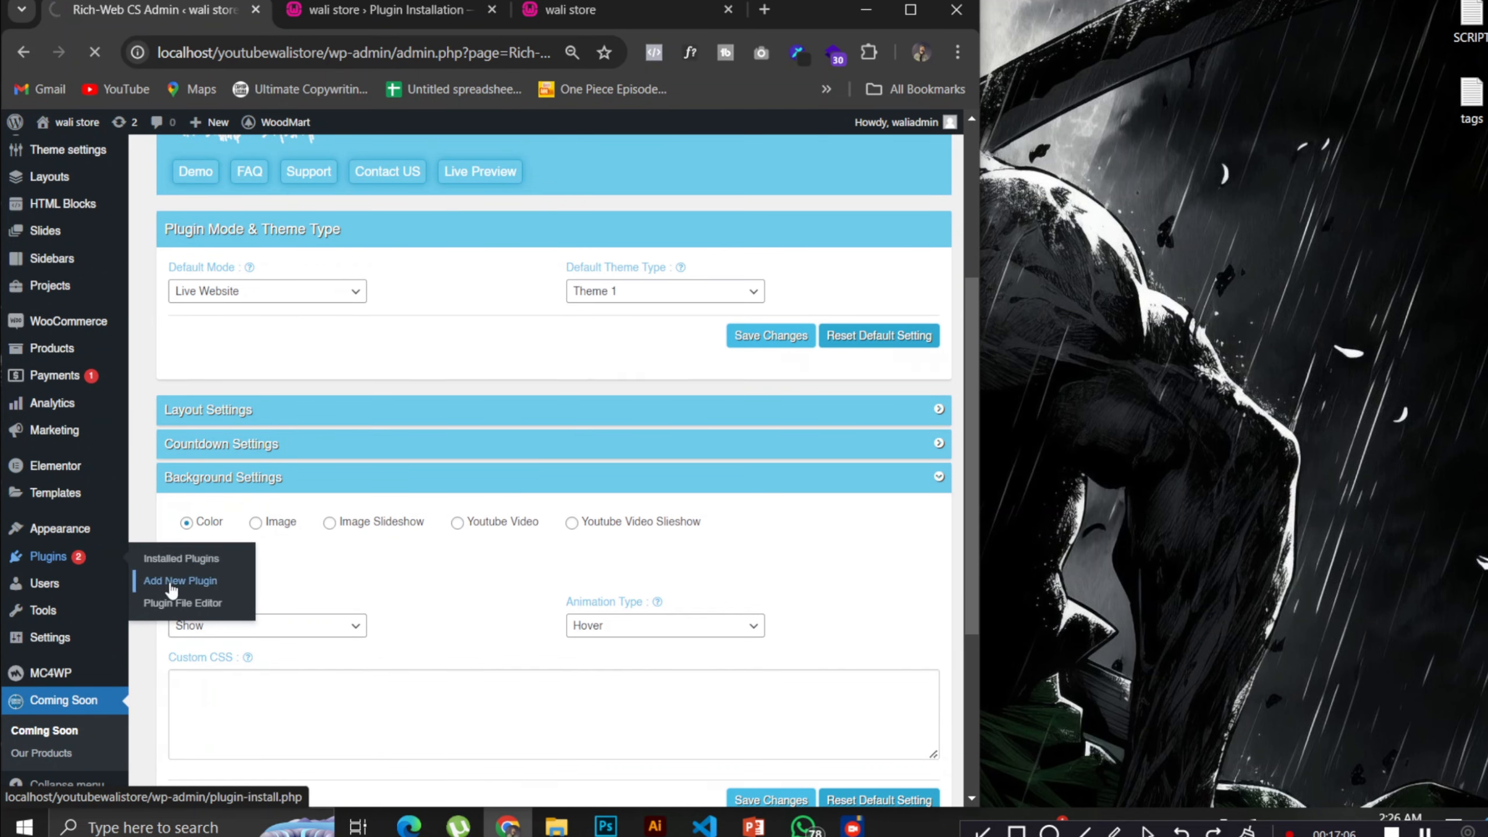
pyautogui.click(910, 10)
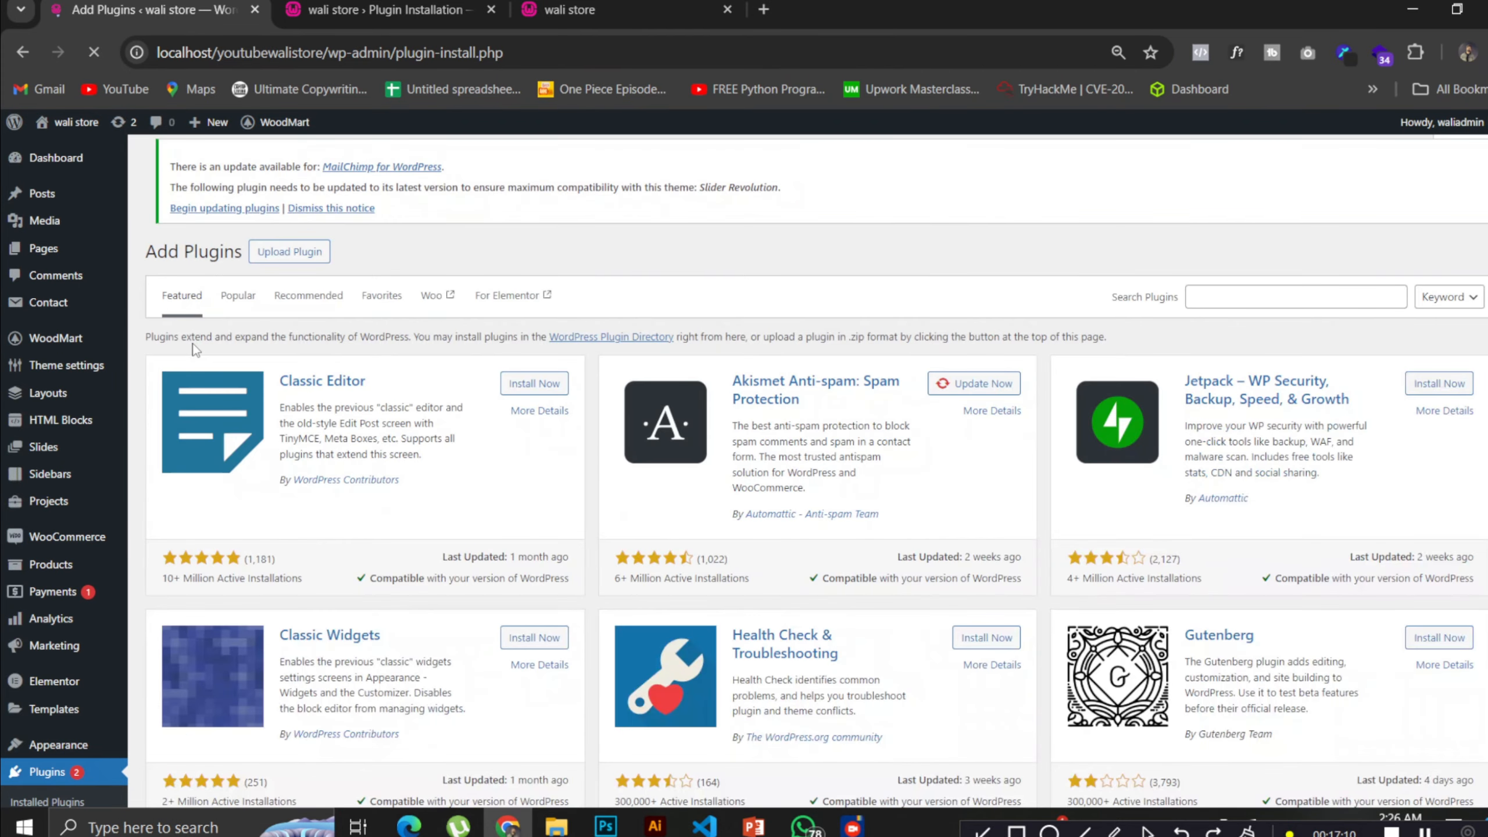
# - Search the plugin directory for form
pyautogui.click(1322, 295)
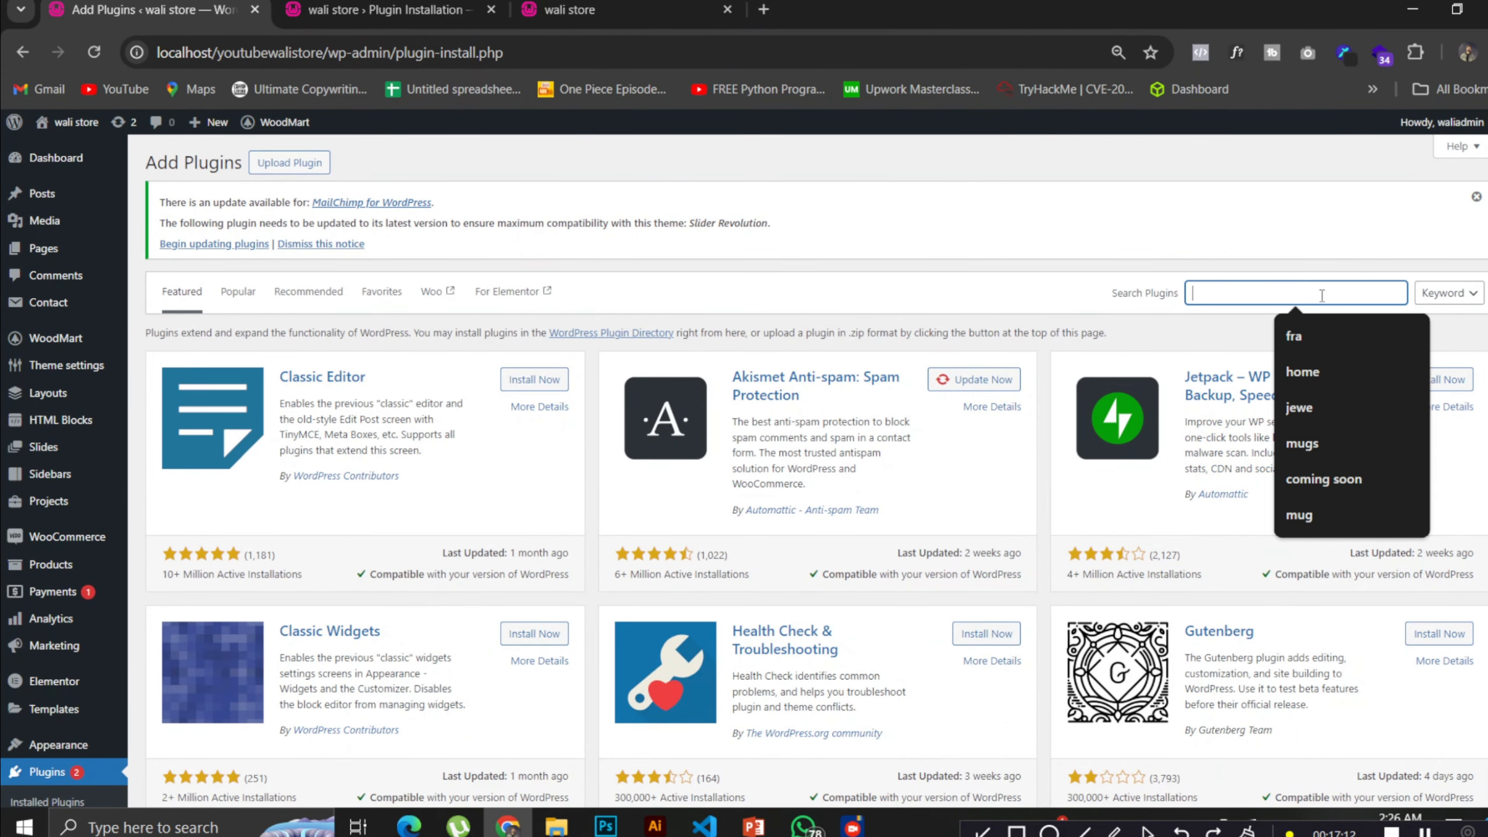
pyautogui.write('formid')
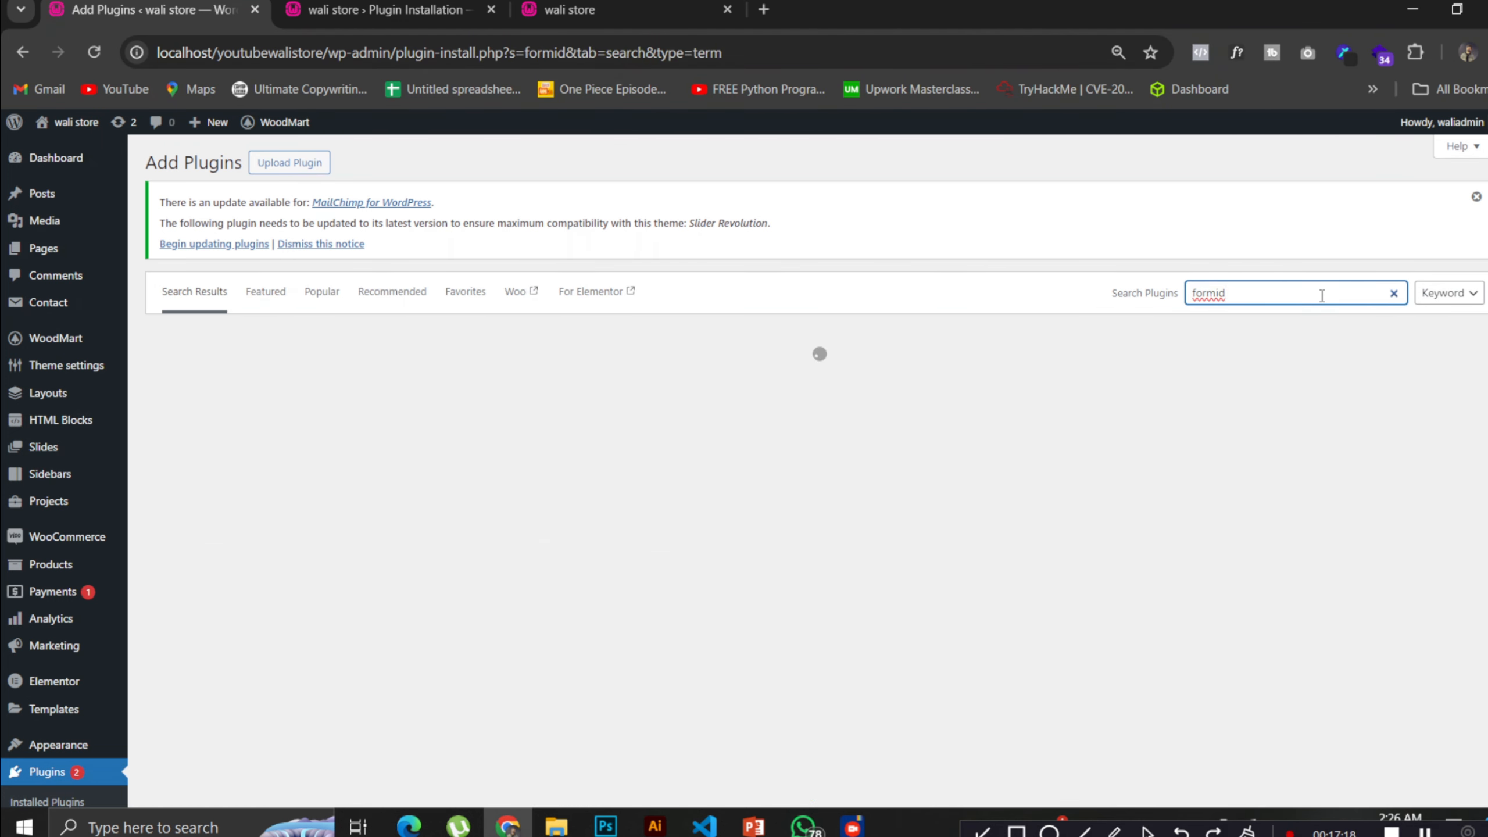
pyautogui.press('BackSpace')
pyautogui.press('BackSpace')
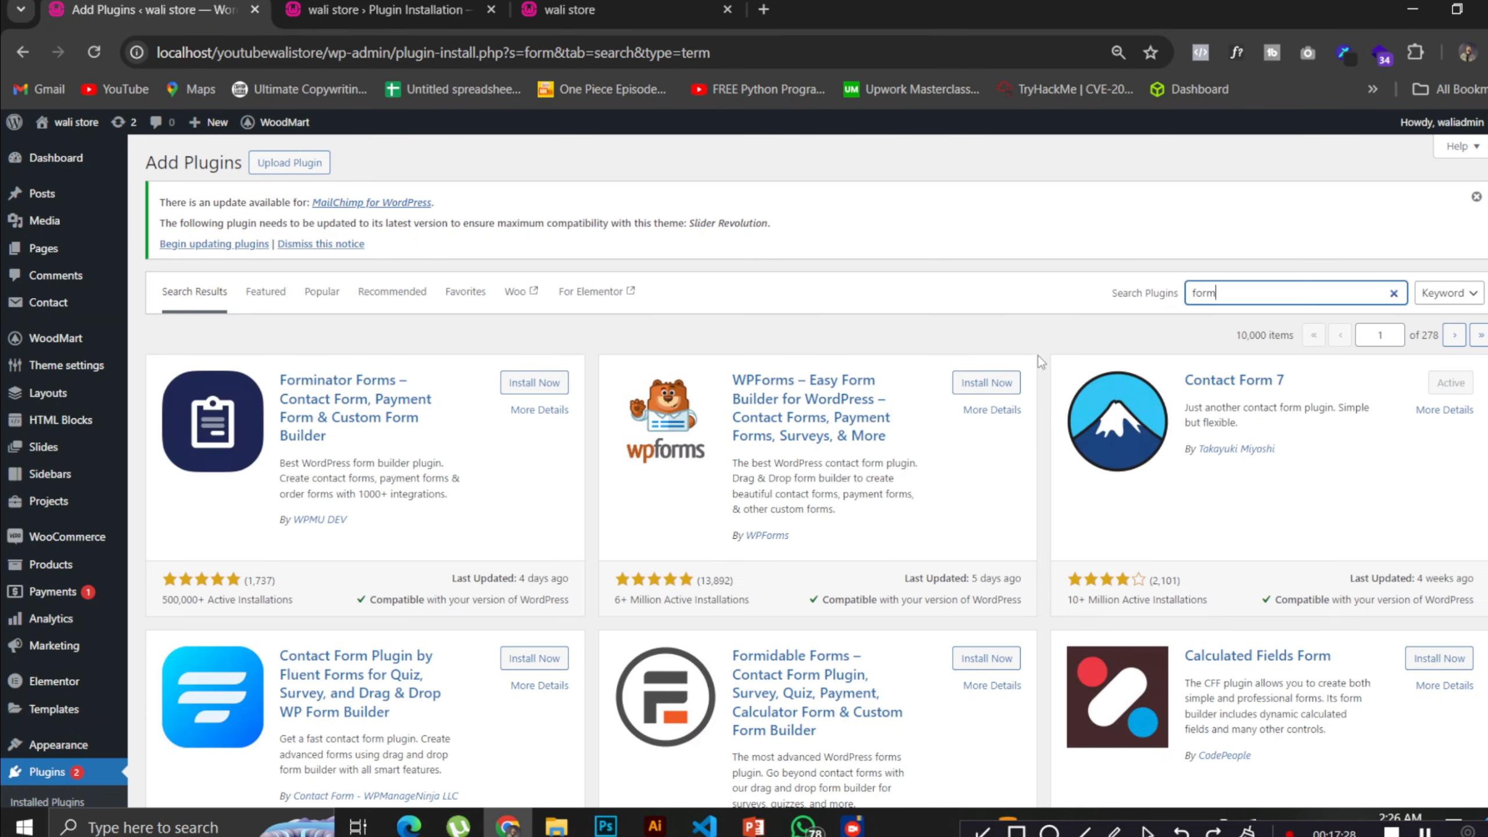
# - Install and activate the Formidable Forms plugin from the search results
pyautogui.scroll(-2, 1046, 351)
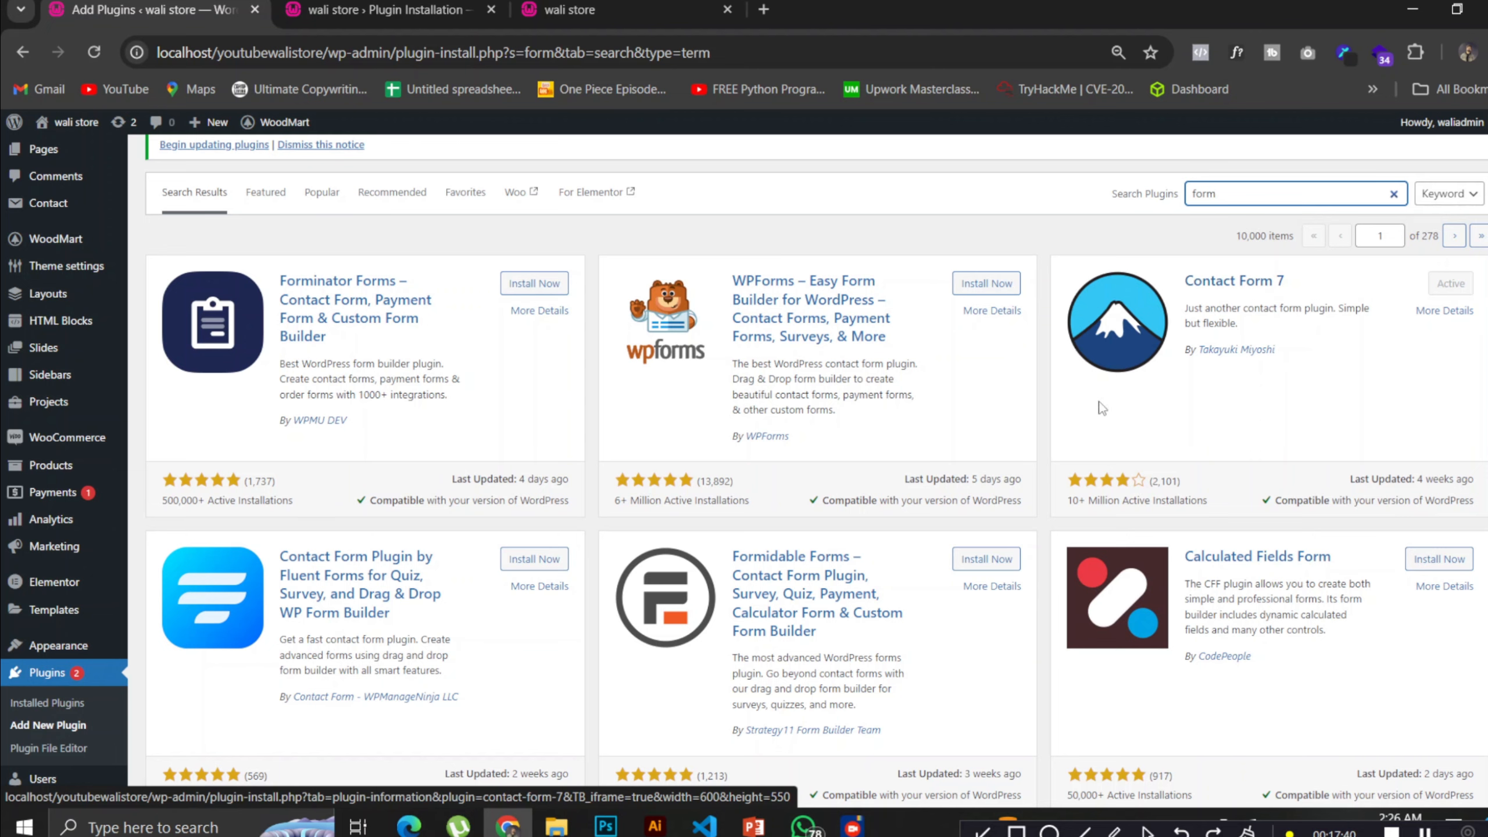
pyautogui.scroll(-5, 952, 527)
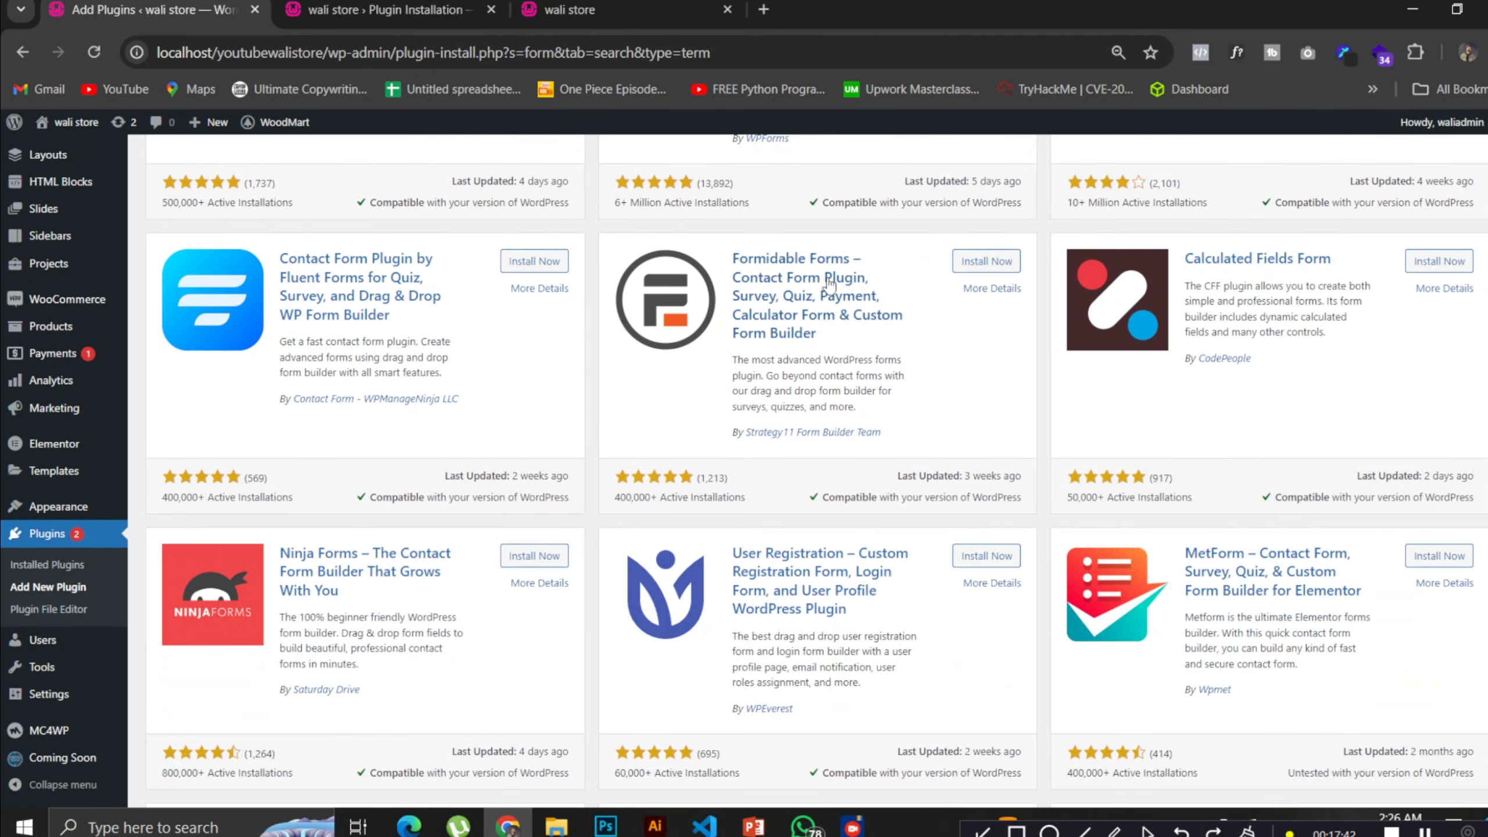
pyautogui.click(984, 266)
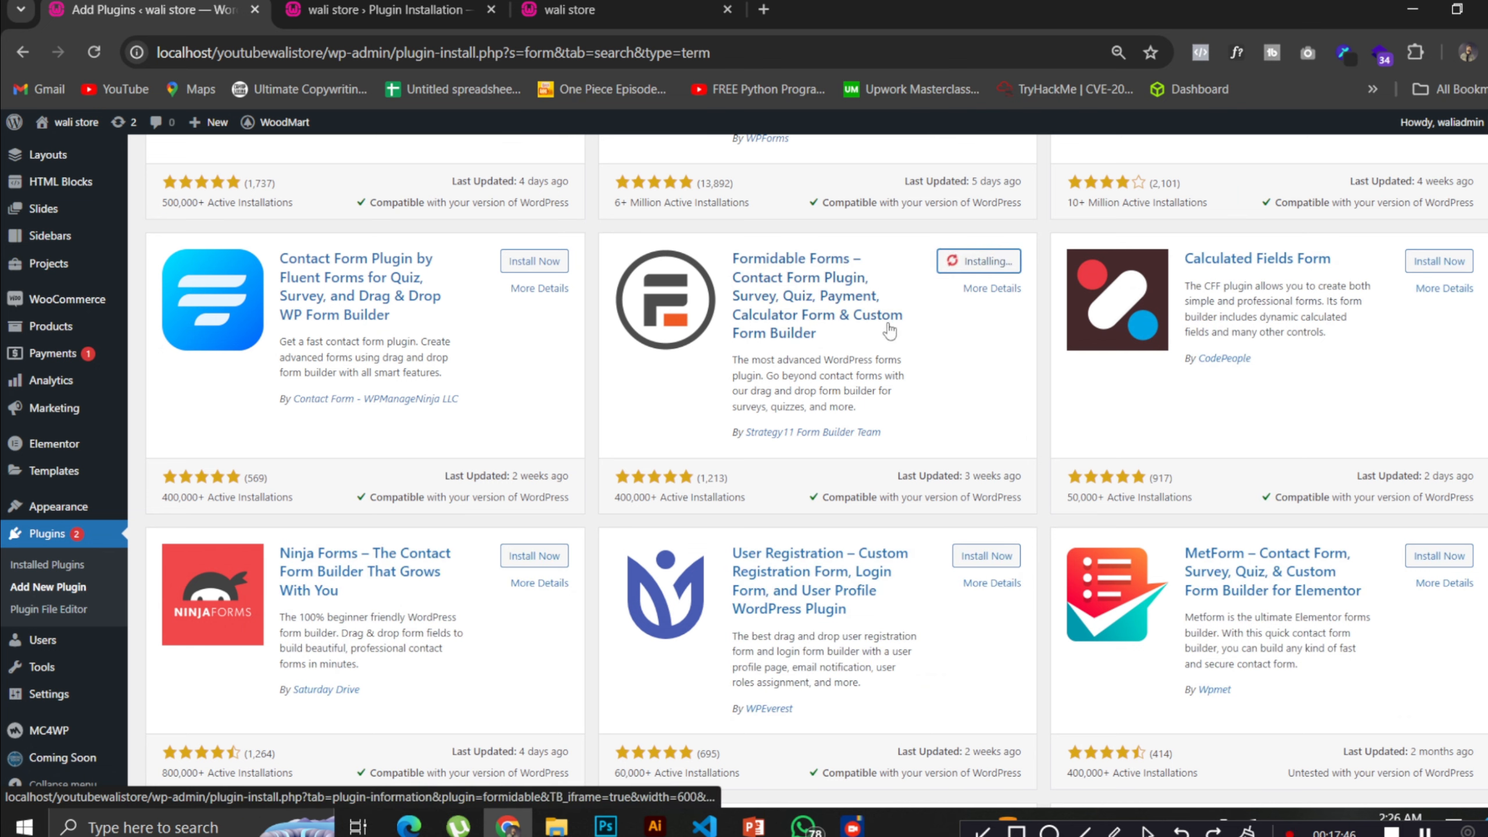
pyautogui.scroll(3, 995, 434)
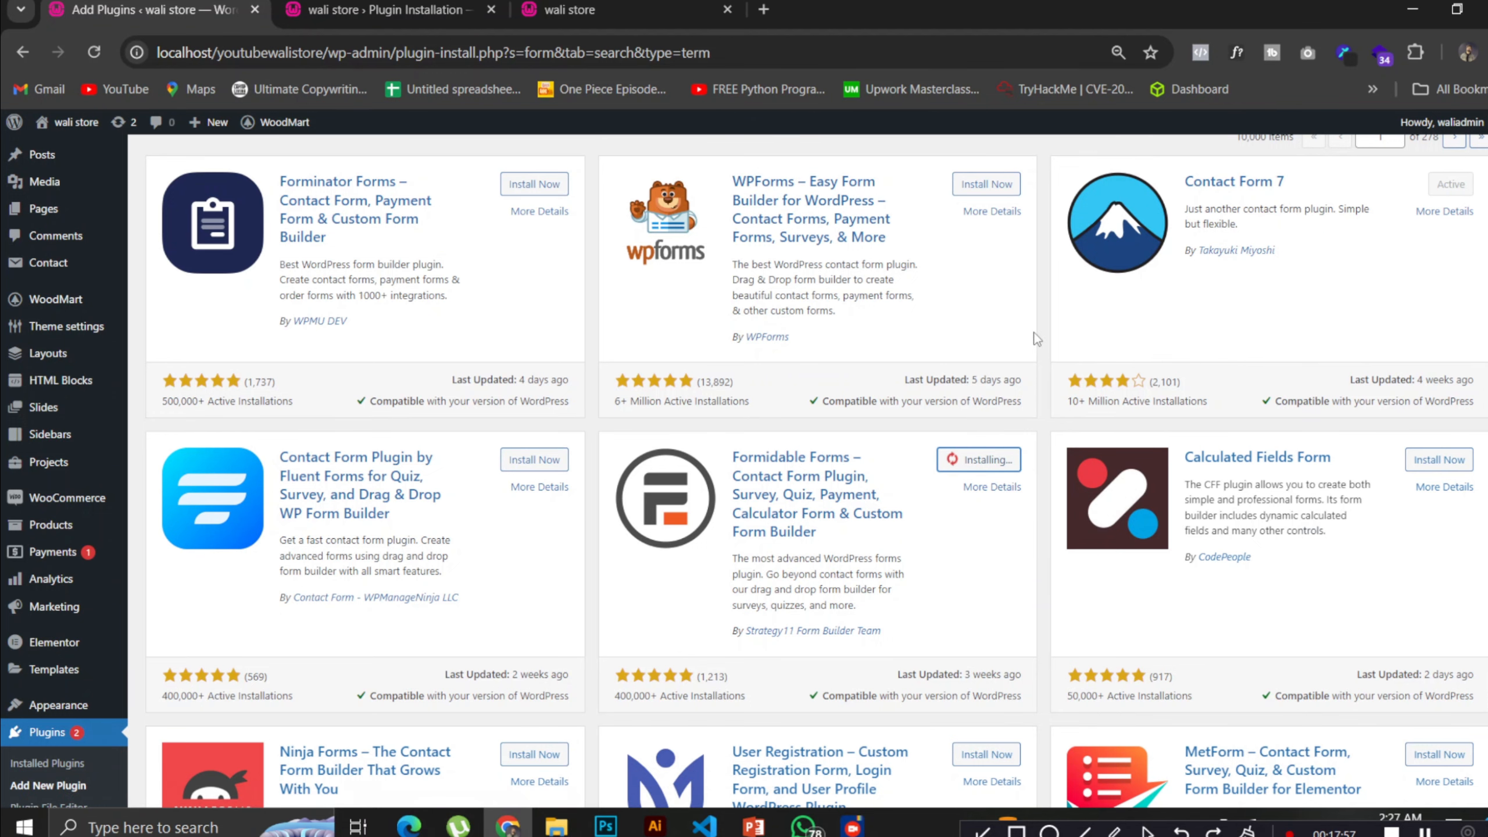
pyautogui.scroll(-2, 1037, 339)
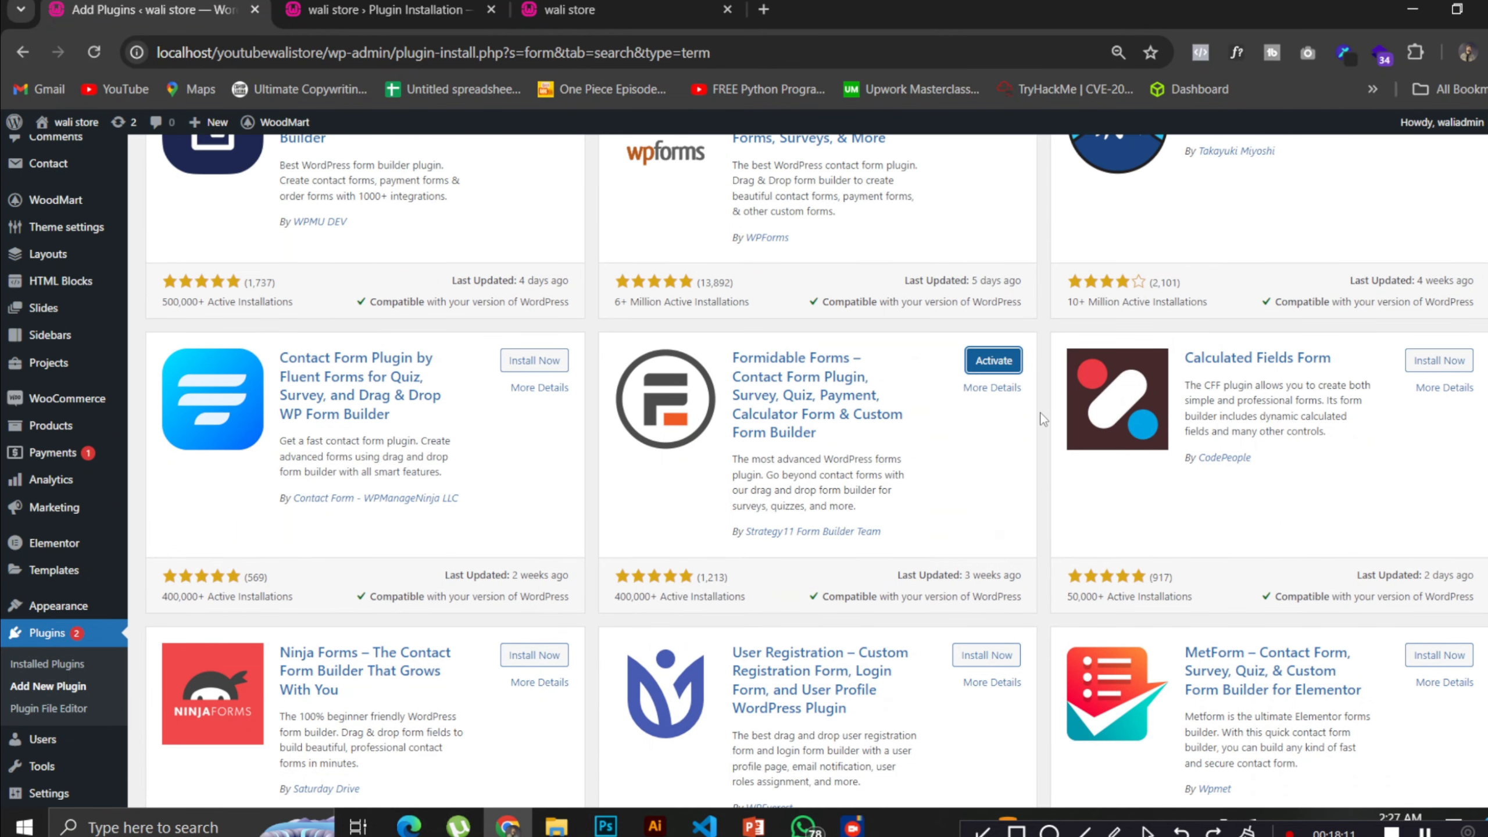
pyautogui.click(992, 363)
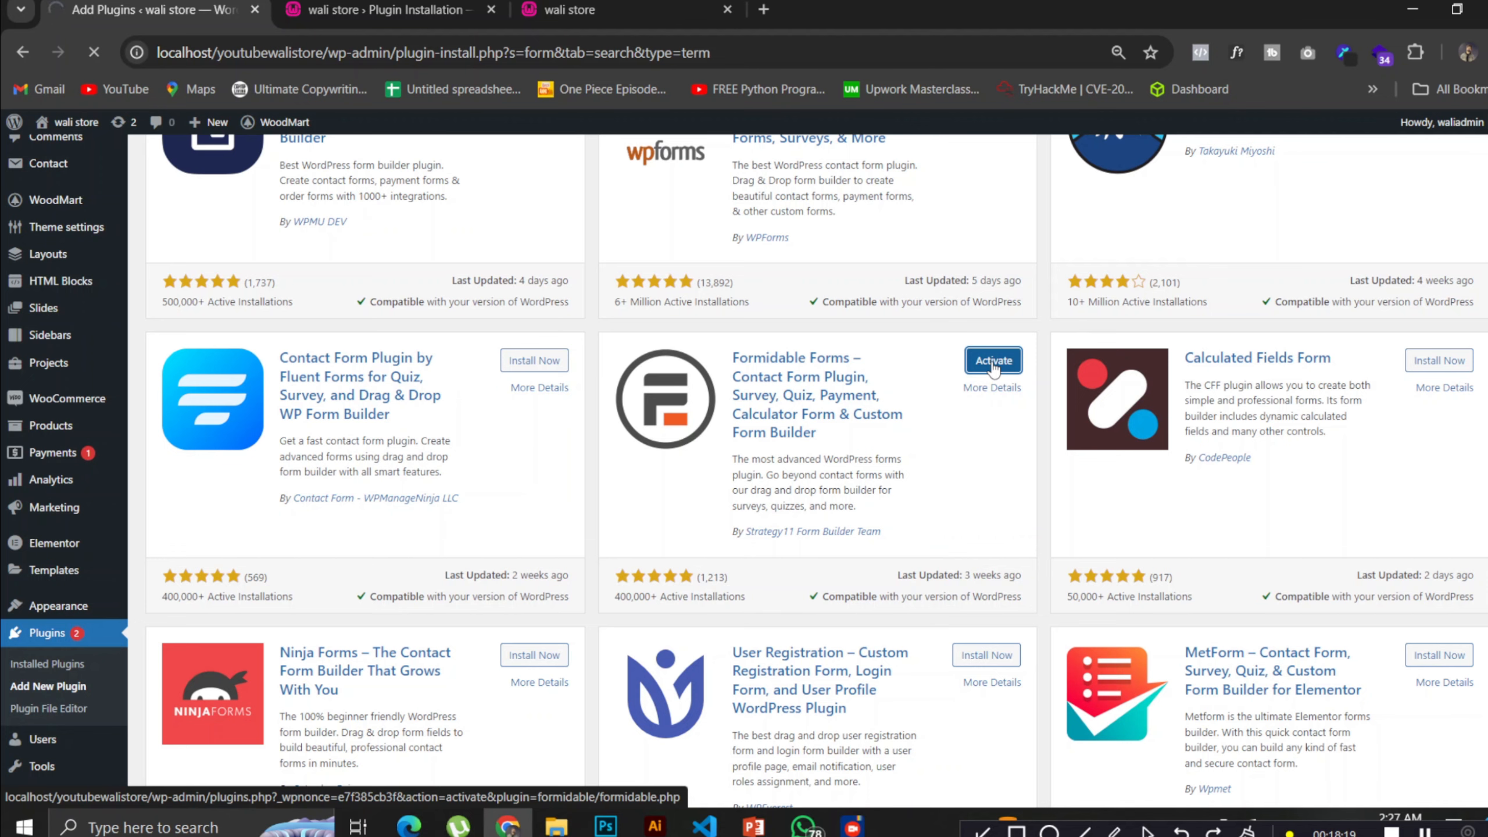
# - Examine the Formidable Forms entry in the installed plugins list and look for its item in the admin menu
pyautogui.scroll(2, 961, 451)
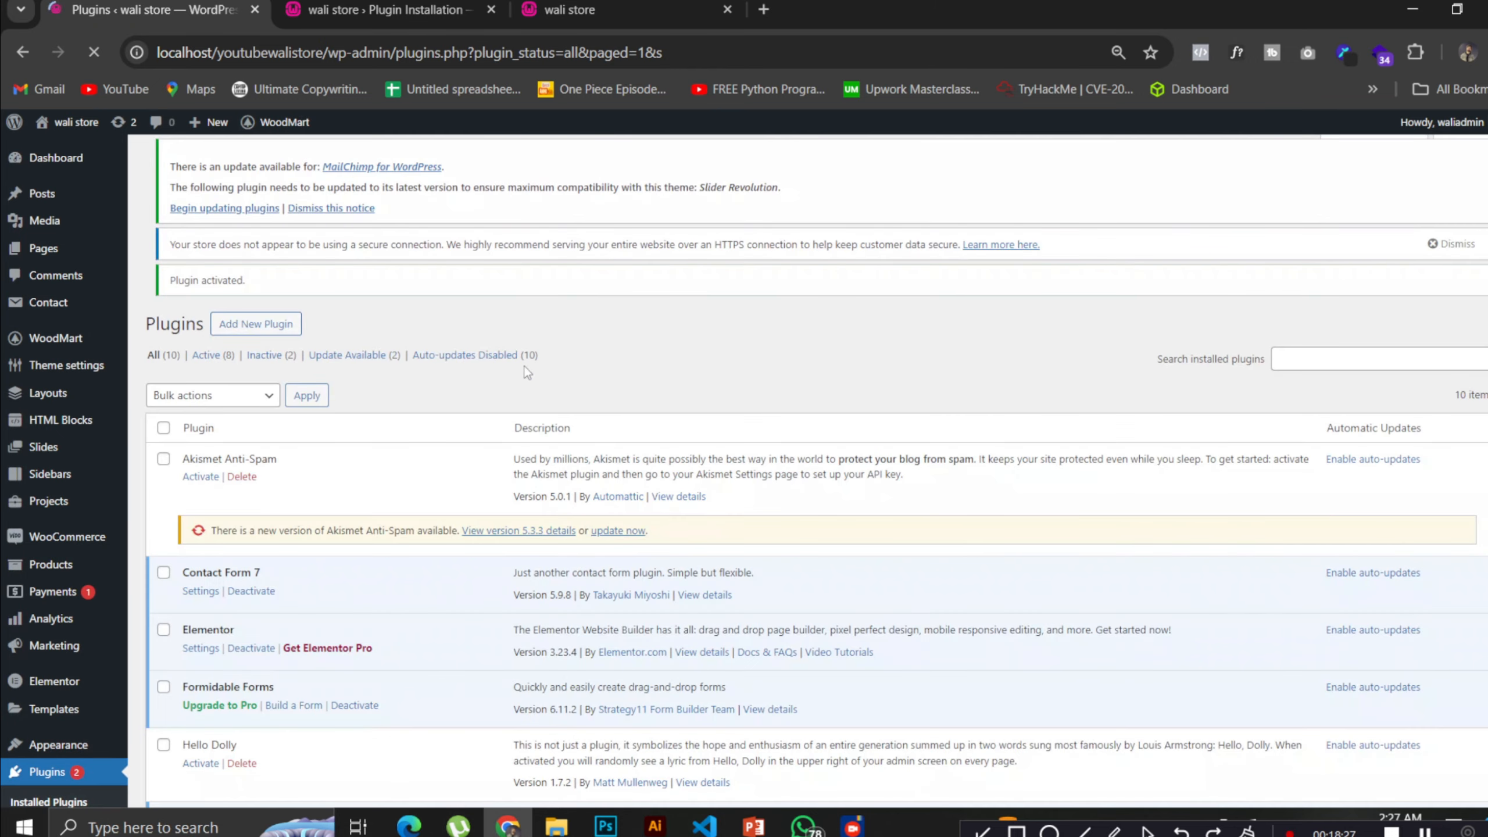
pyautogui.scroll(-3, 182, 591)
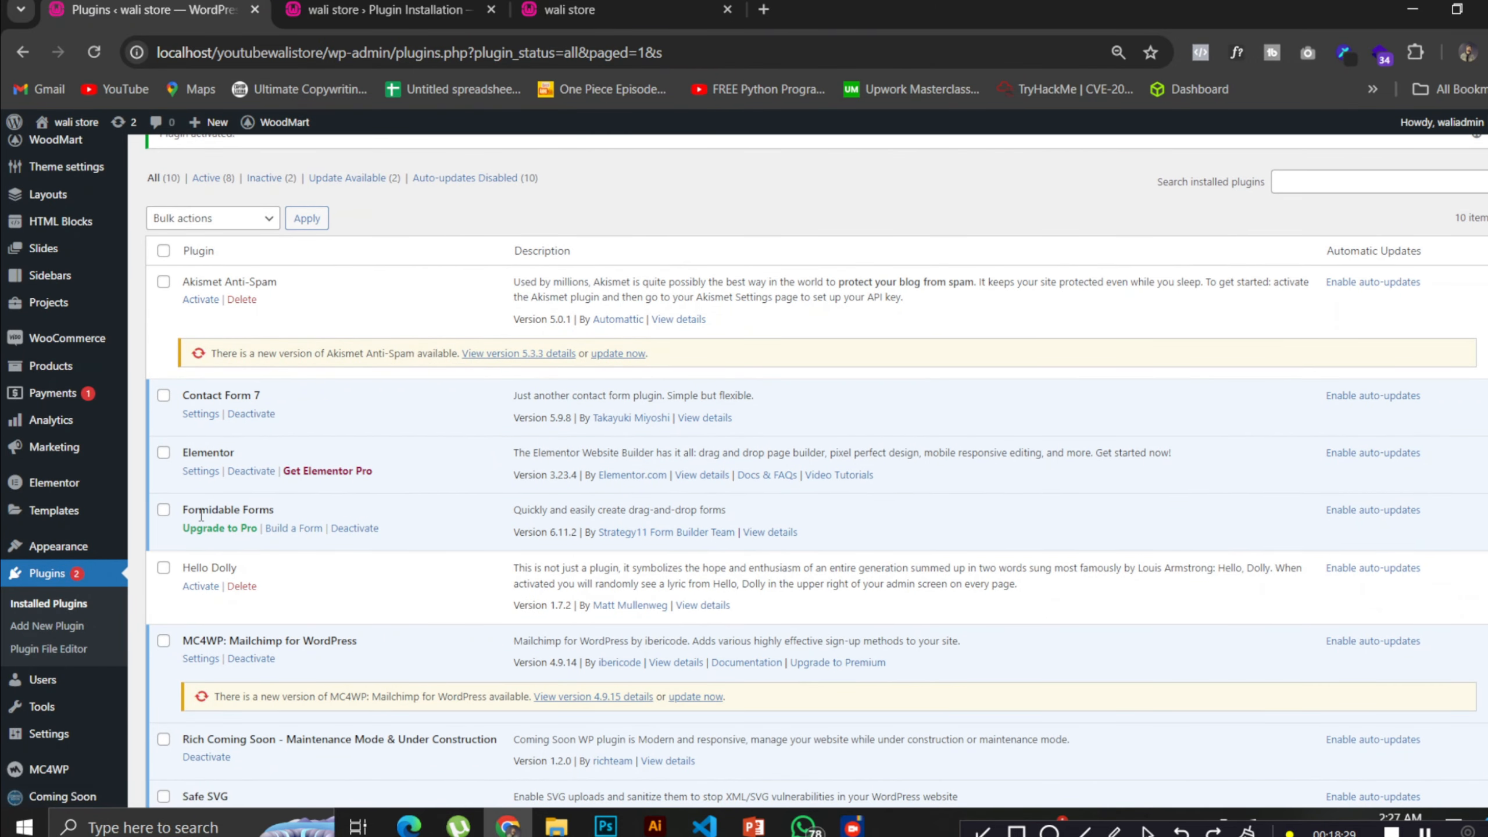
pyautogui.scroll(3, 302, 509)
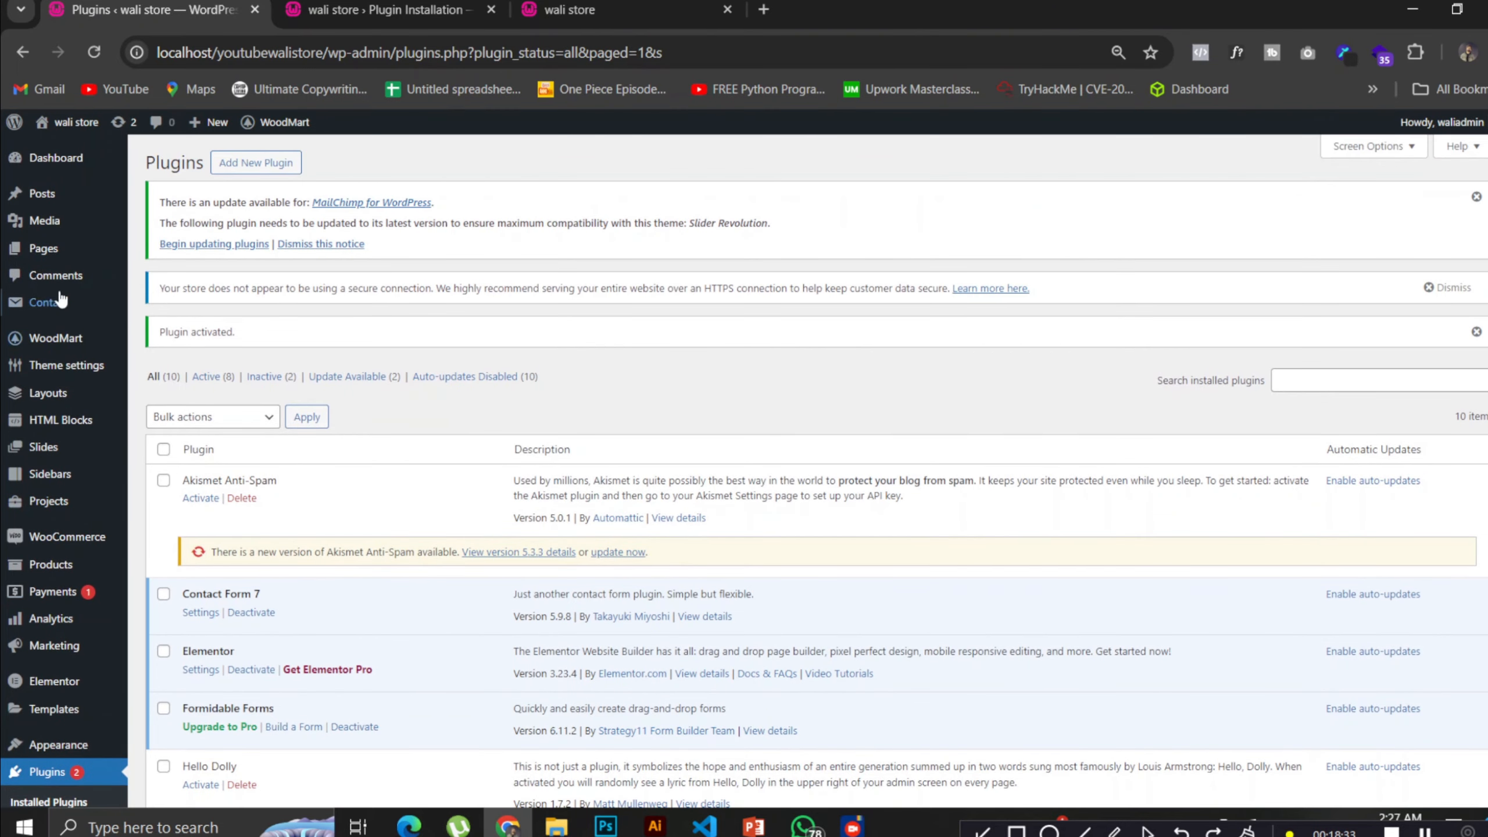
pyautogui.moveTo(64, 519)
pyautogui.scroll(-2, 194, 503)
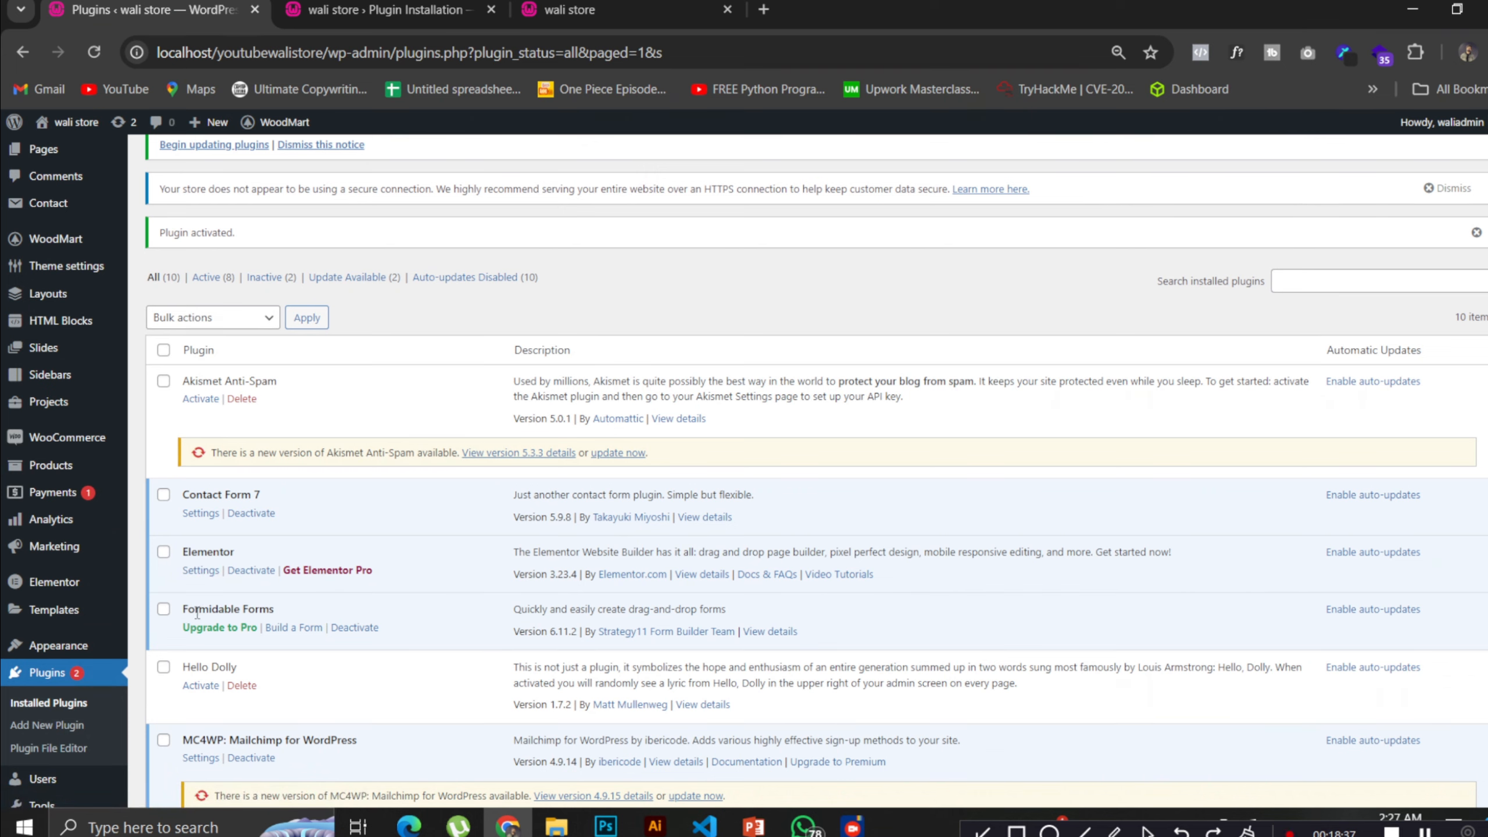
pyautogui.moveTo(194, 610); pyautogui.dragTo(277, 610)
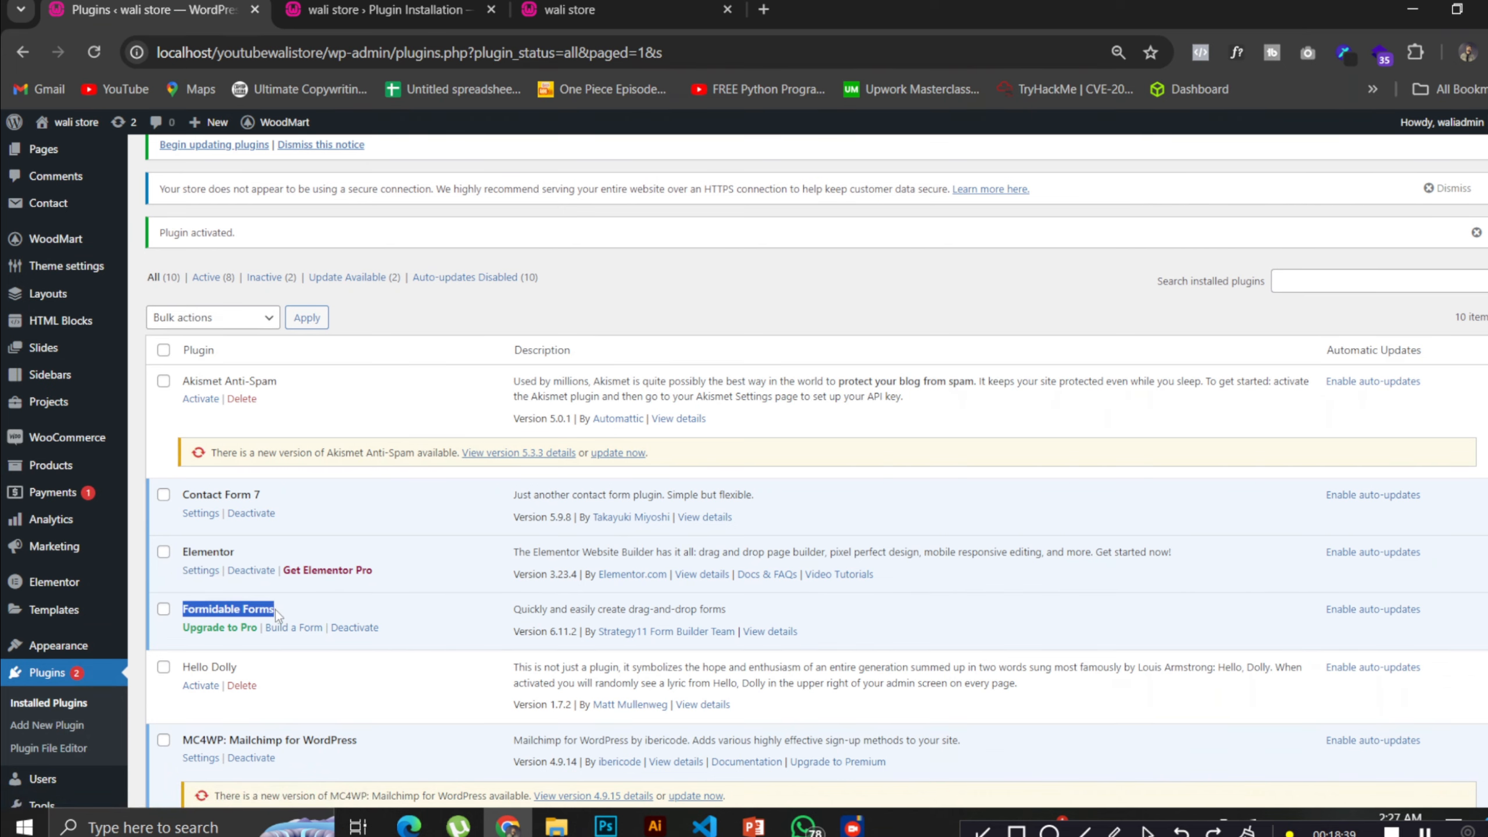
pyautogui.scroll(-2, 275, 613)
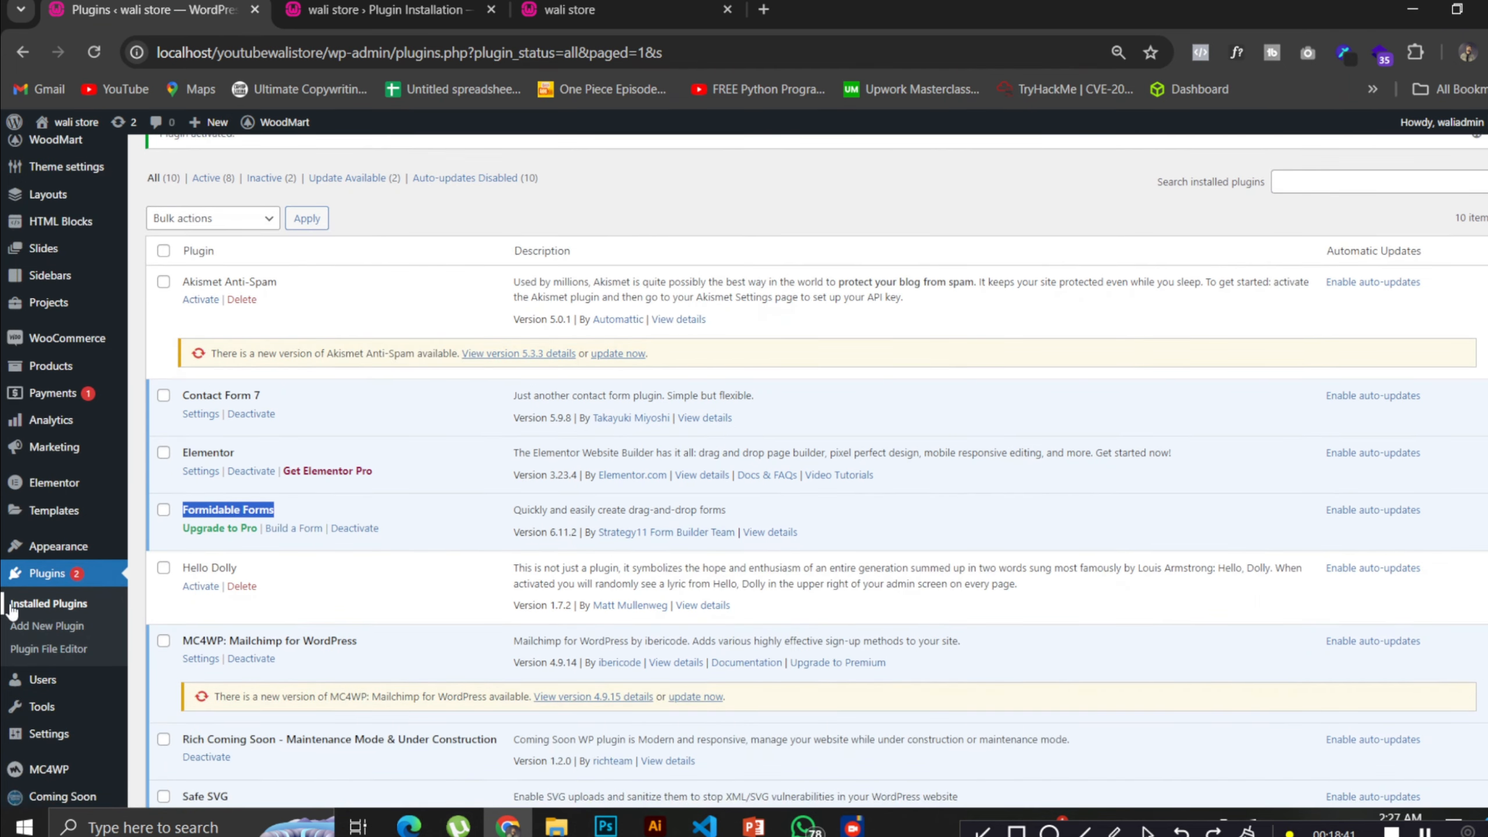
pyautogui.scroll(-5, 11, 609)
pyautogui.scroll(6, 23, 756)
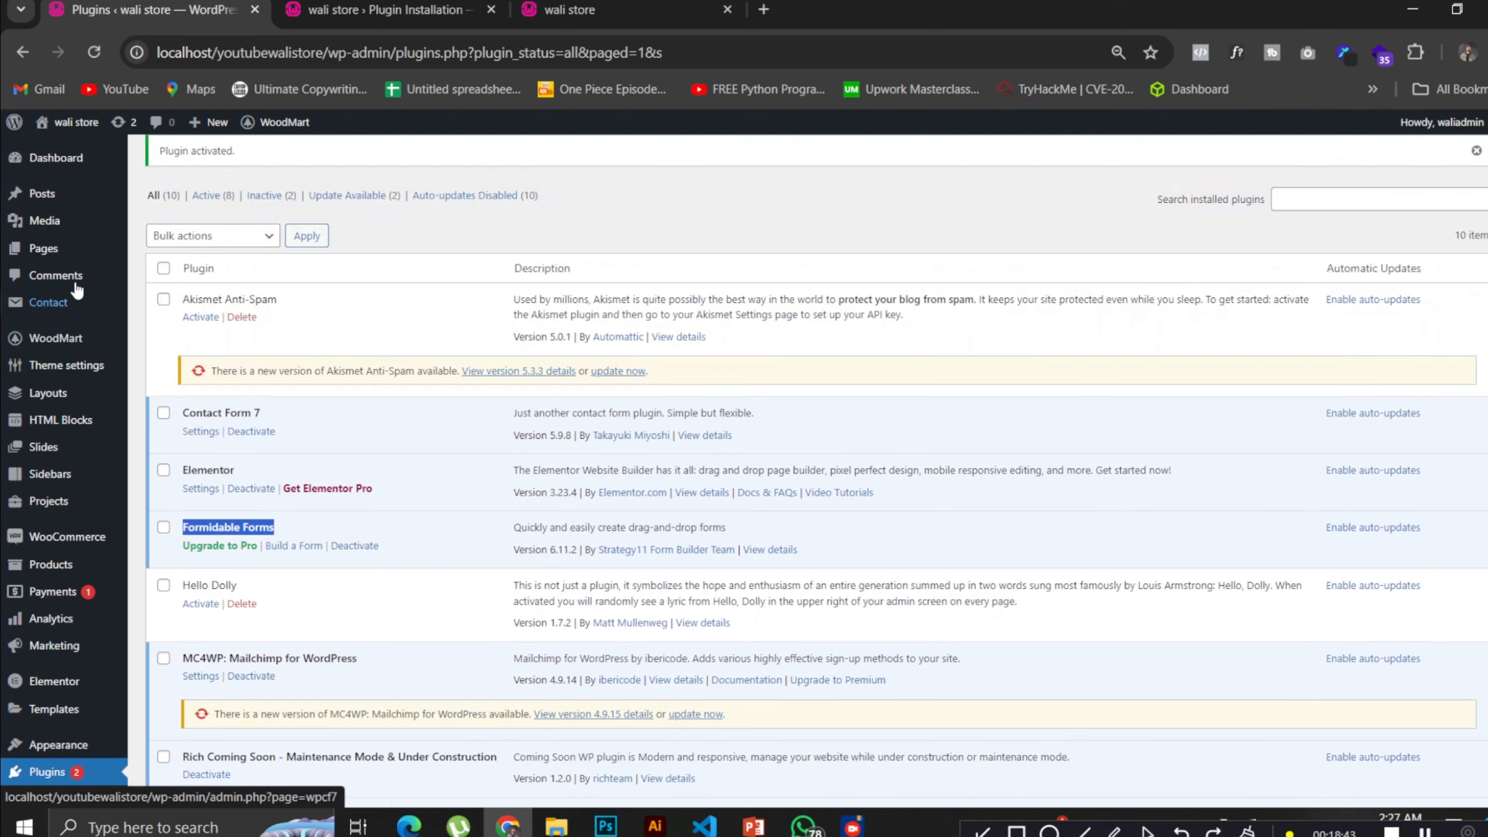
# - Reload the installed plugins page and check the admin menu for the Formidable item
pyautogui.click(93, 56)
pyautogui.moveTo(73, 367)
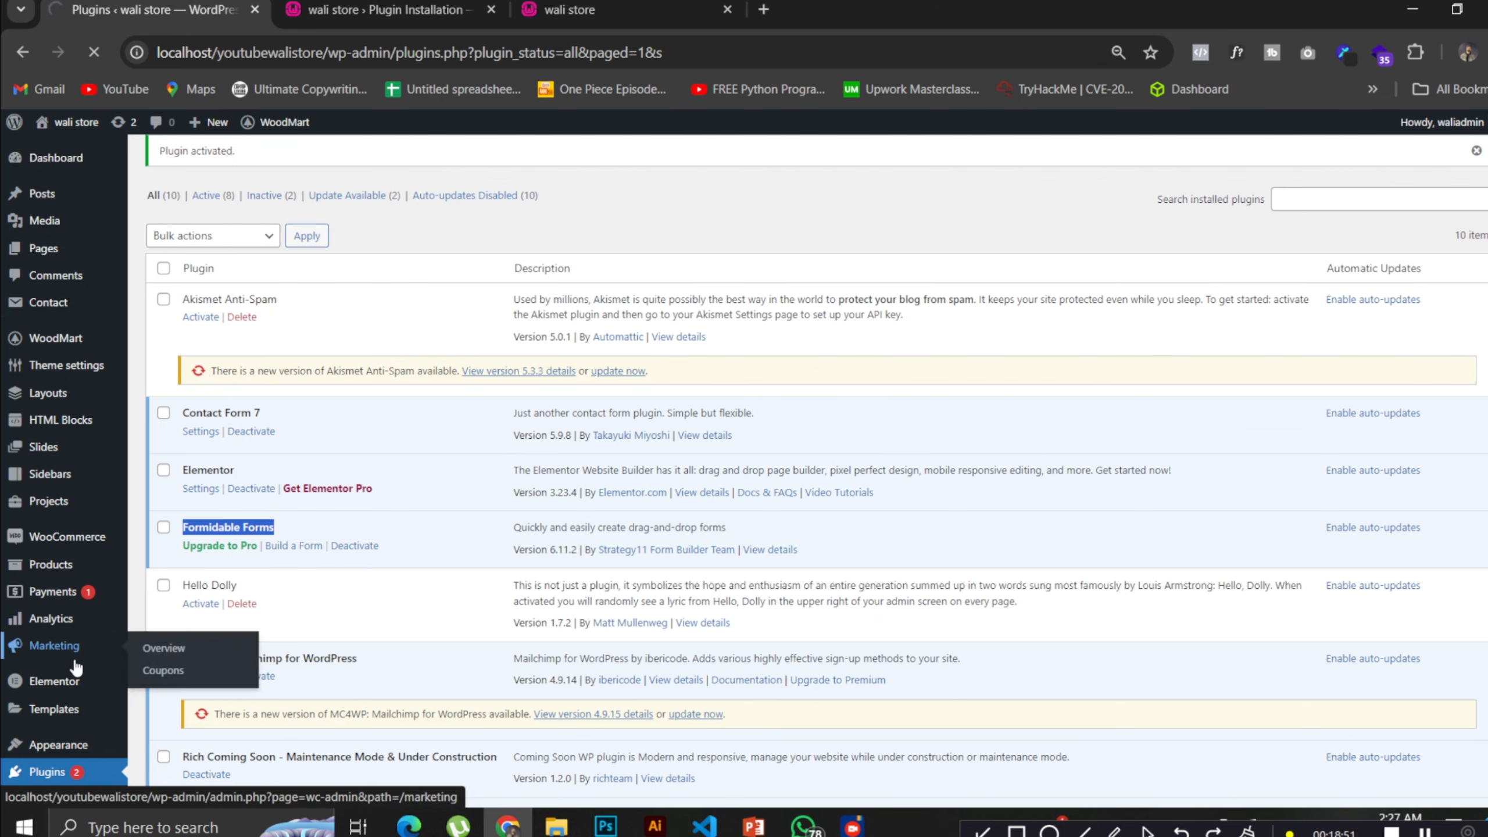
pyautogui.scroll(-2, 87, 604)
pyautogui.scroll(3, 79, 465)
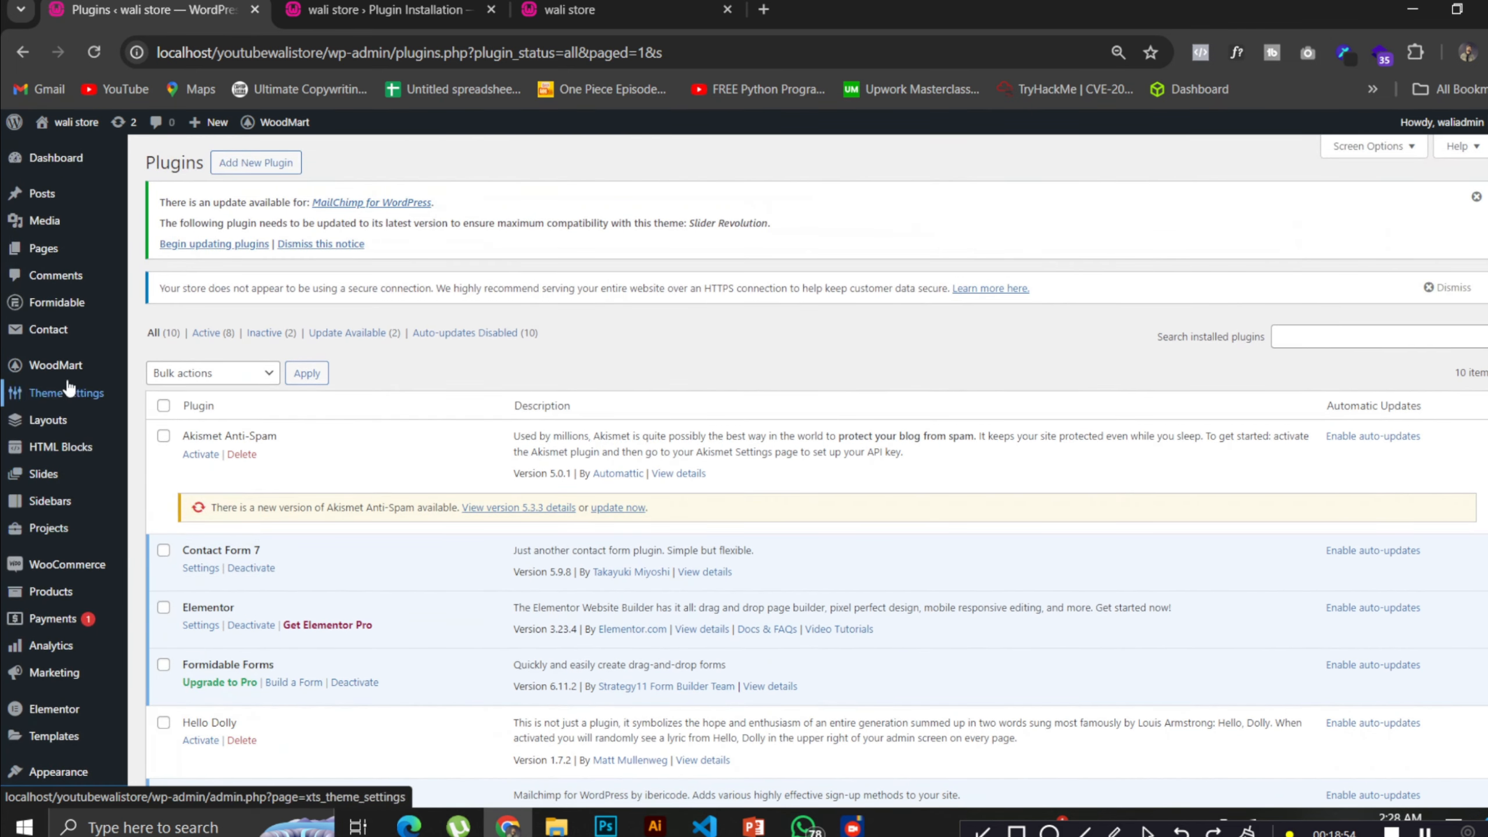
pyautogui.moveTo(63, 307)
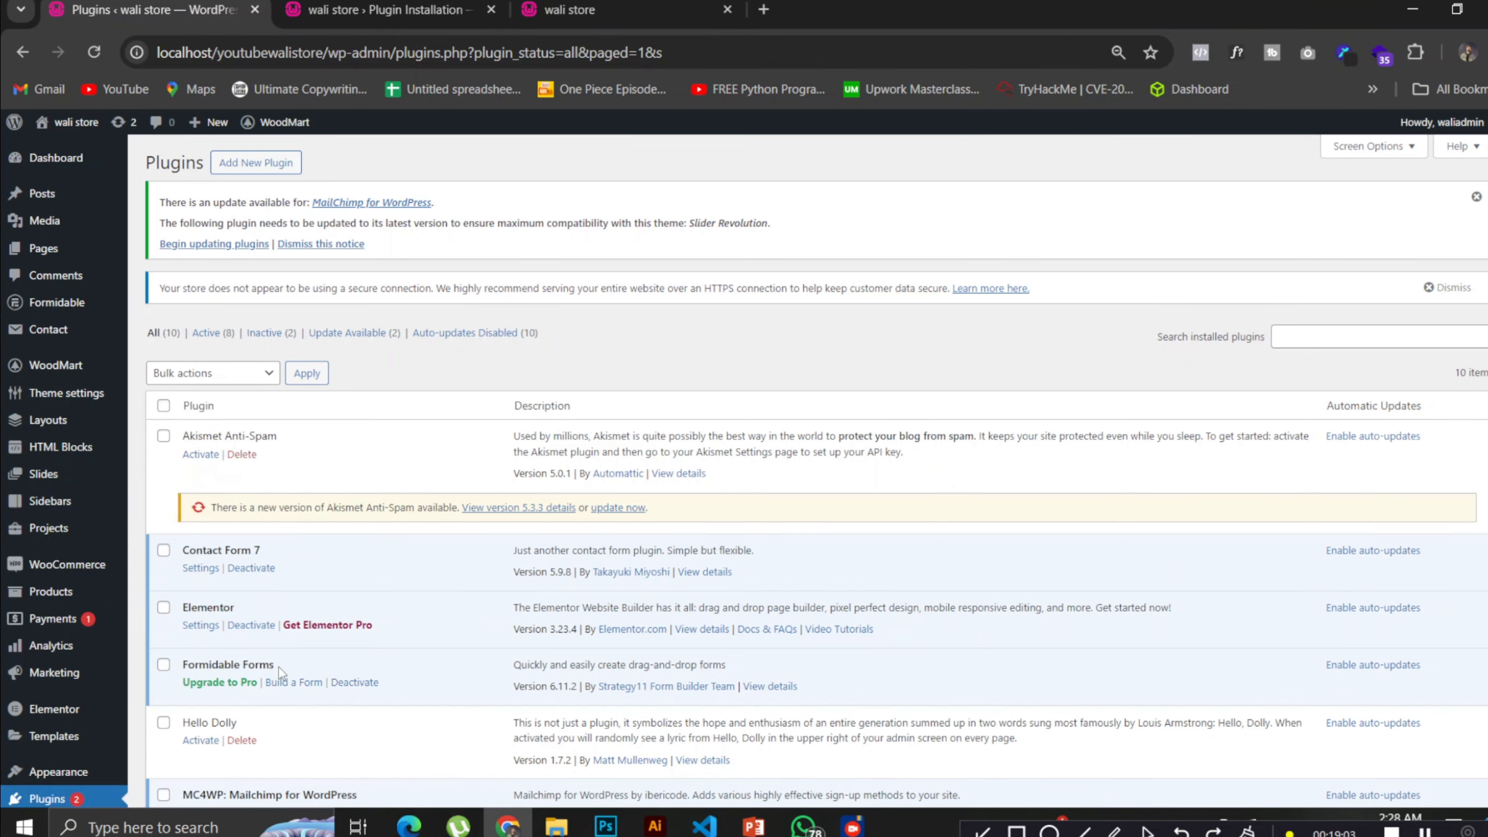
# - Open the plugin upload form and choose formidable-pro.zip from the formidablepro692n folder inside wordpress plugins on drive D
pyautogui.scroll(-3, 279, 668)
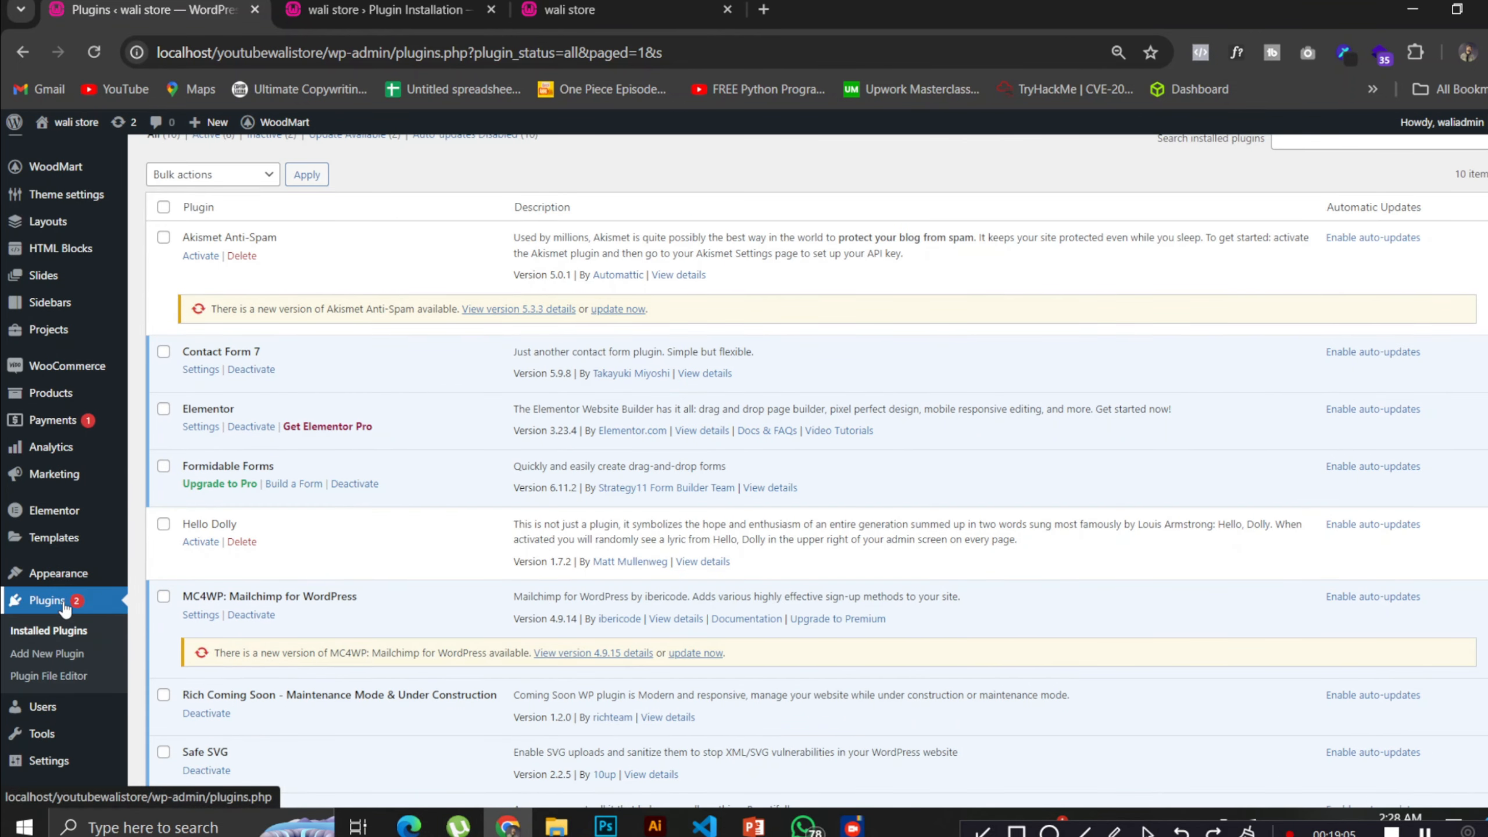
pyautogui.scroll(3, 64, 608)
pyautogui.click(253, 165)
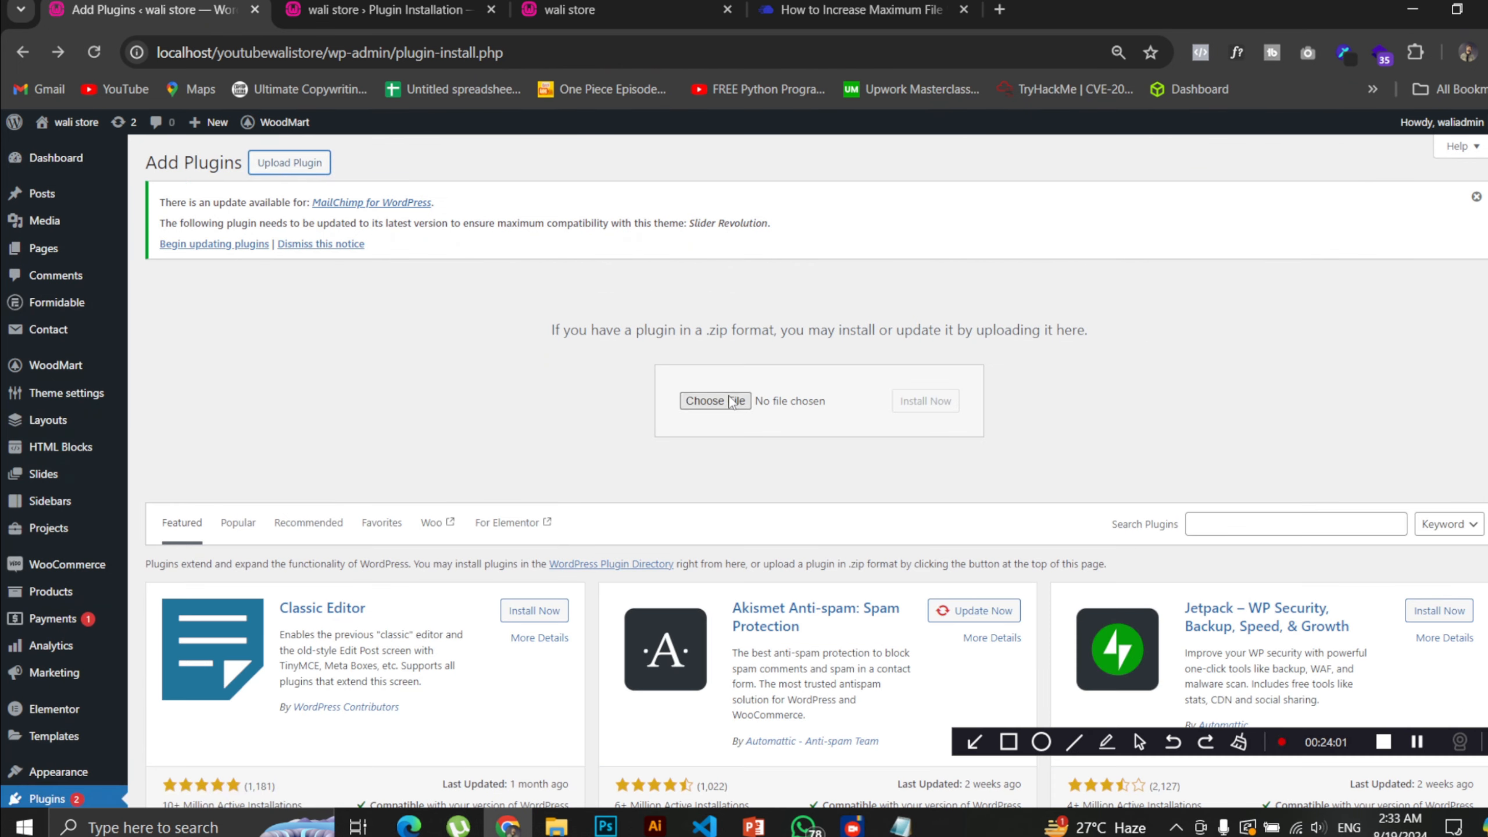
pyautogui.click(732, 401)
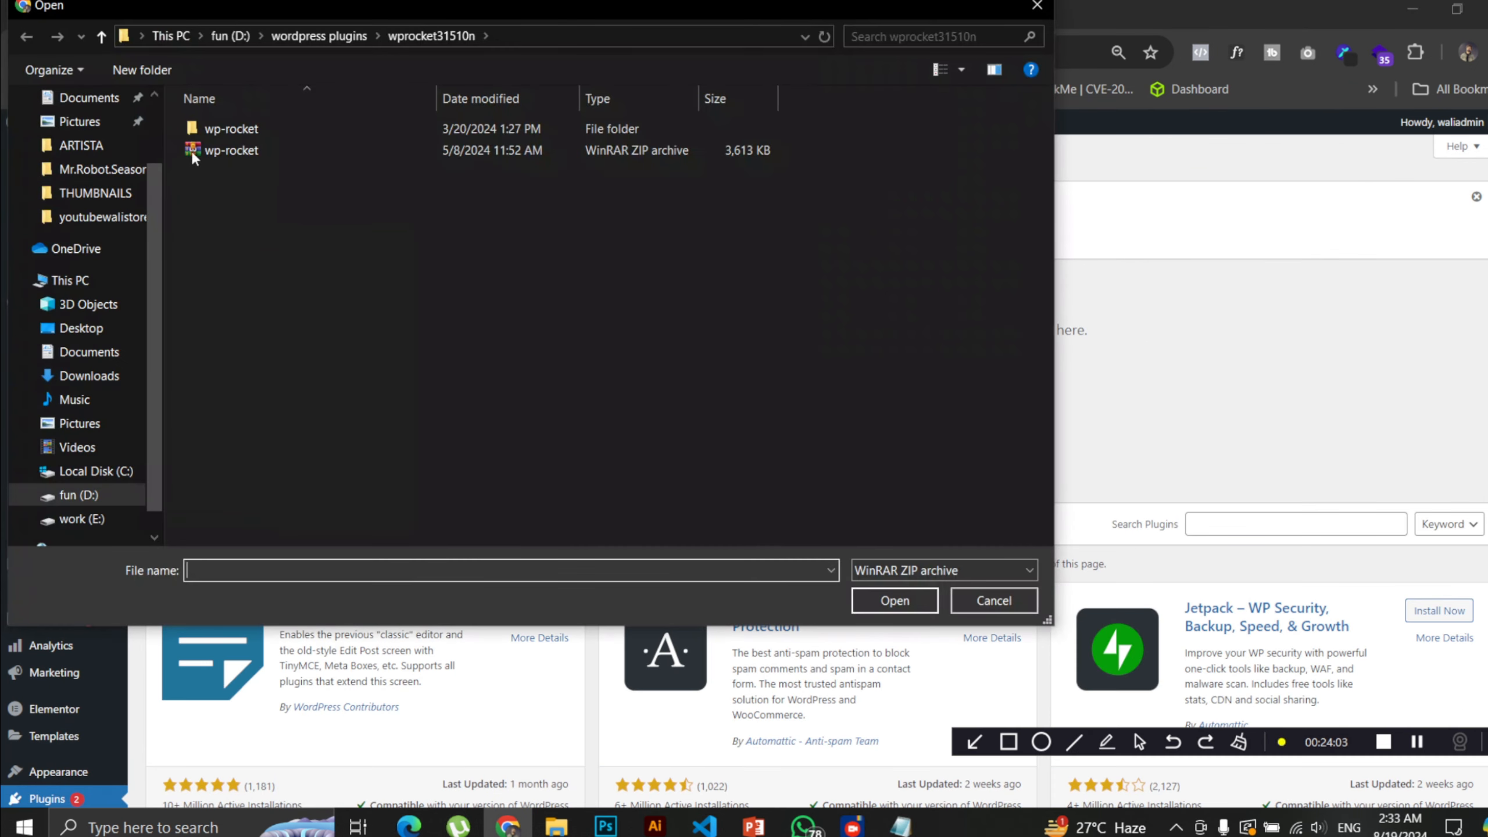
pyautogui.click(102, 37)
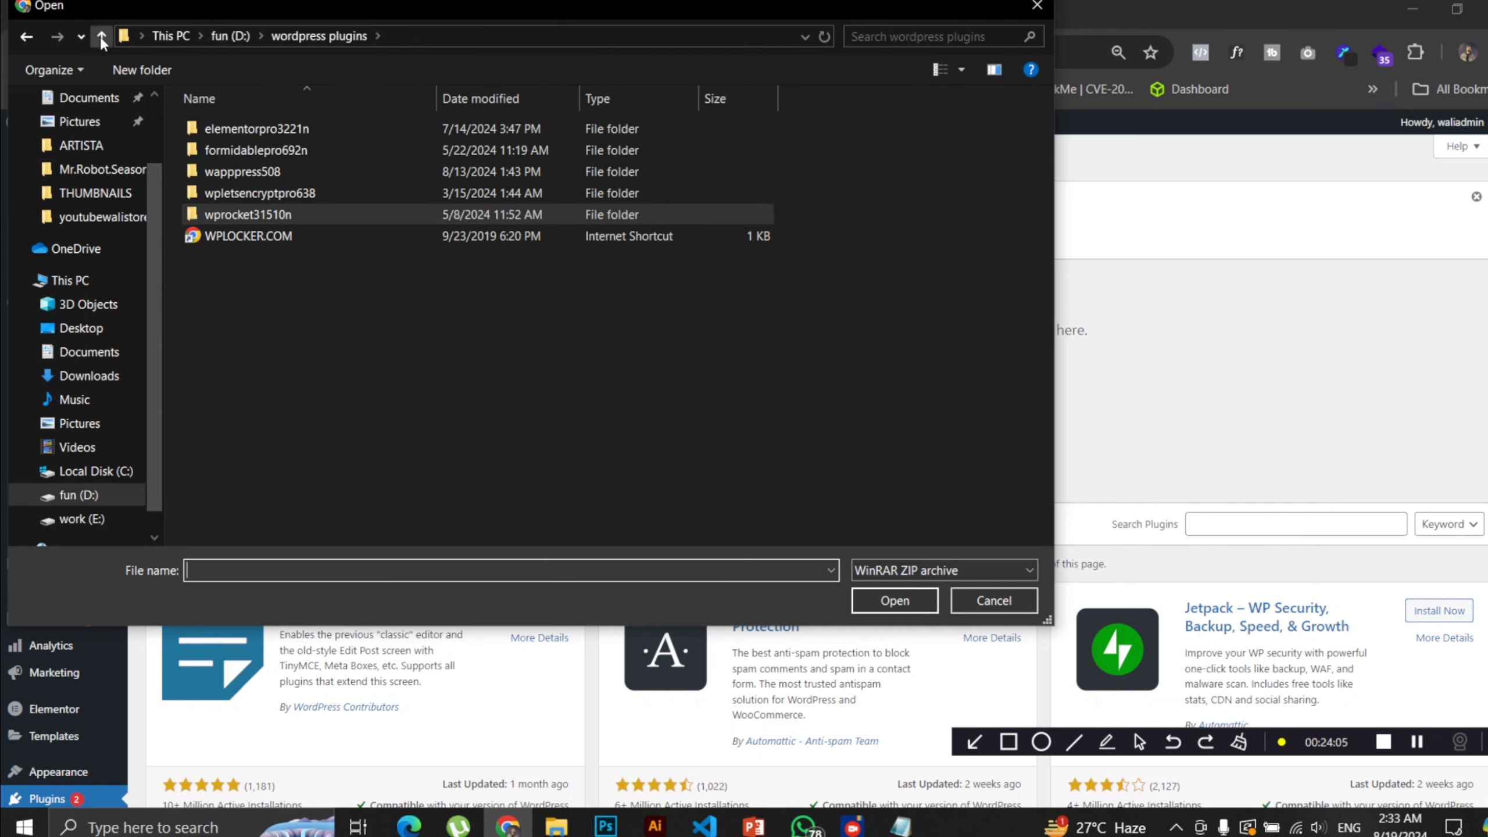
pyautogui.doubleClick(302, 154)
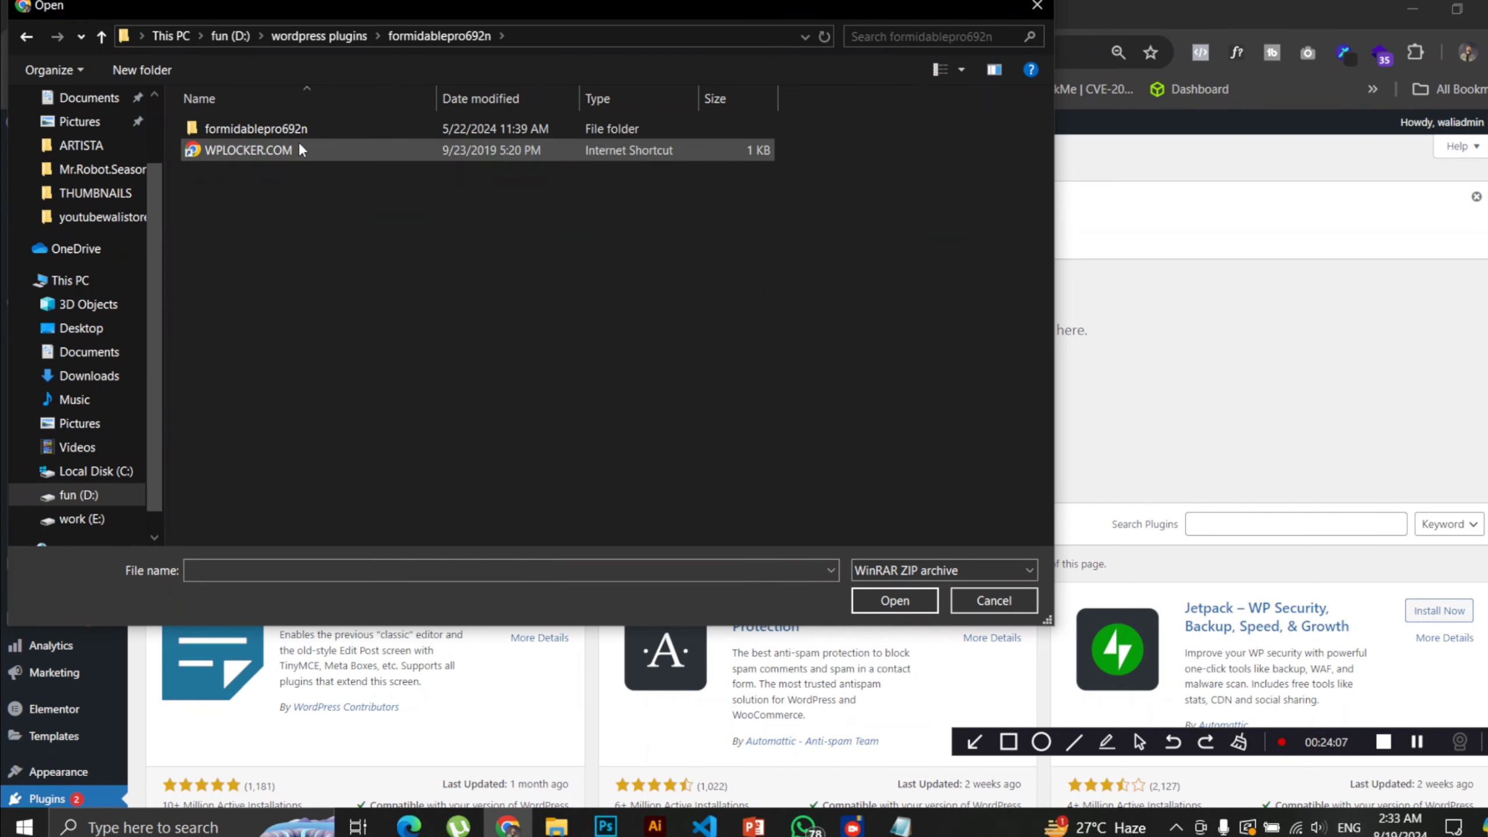
pyautogui.doubleClick(297, 133)
pyautogui.doubleClick(296, 149)
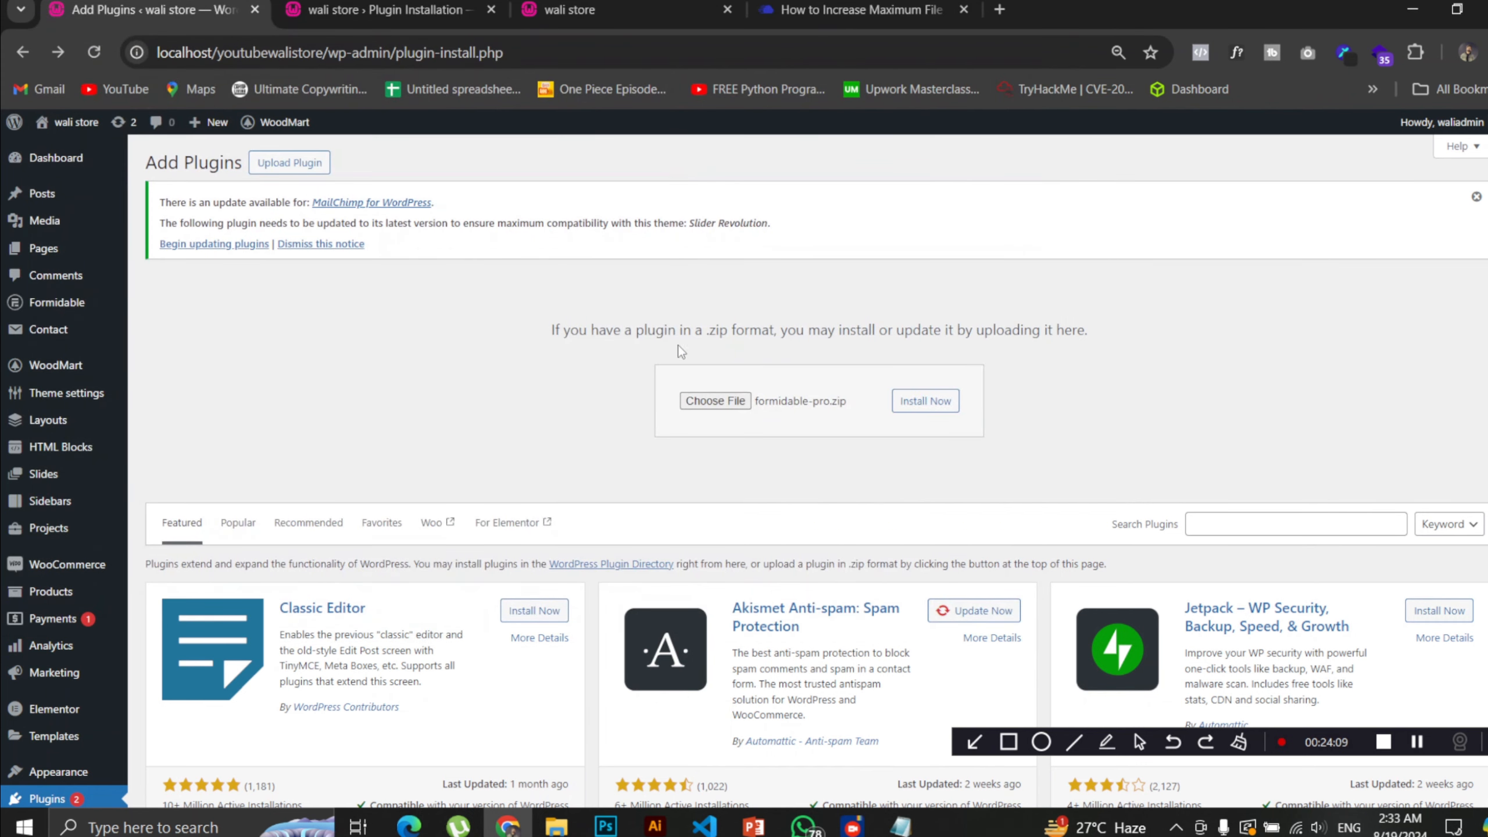
# - Install the uploaded formidable-pro.zip plugin and activate it
pyautogui.click(924, 402)
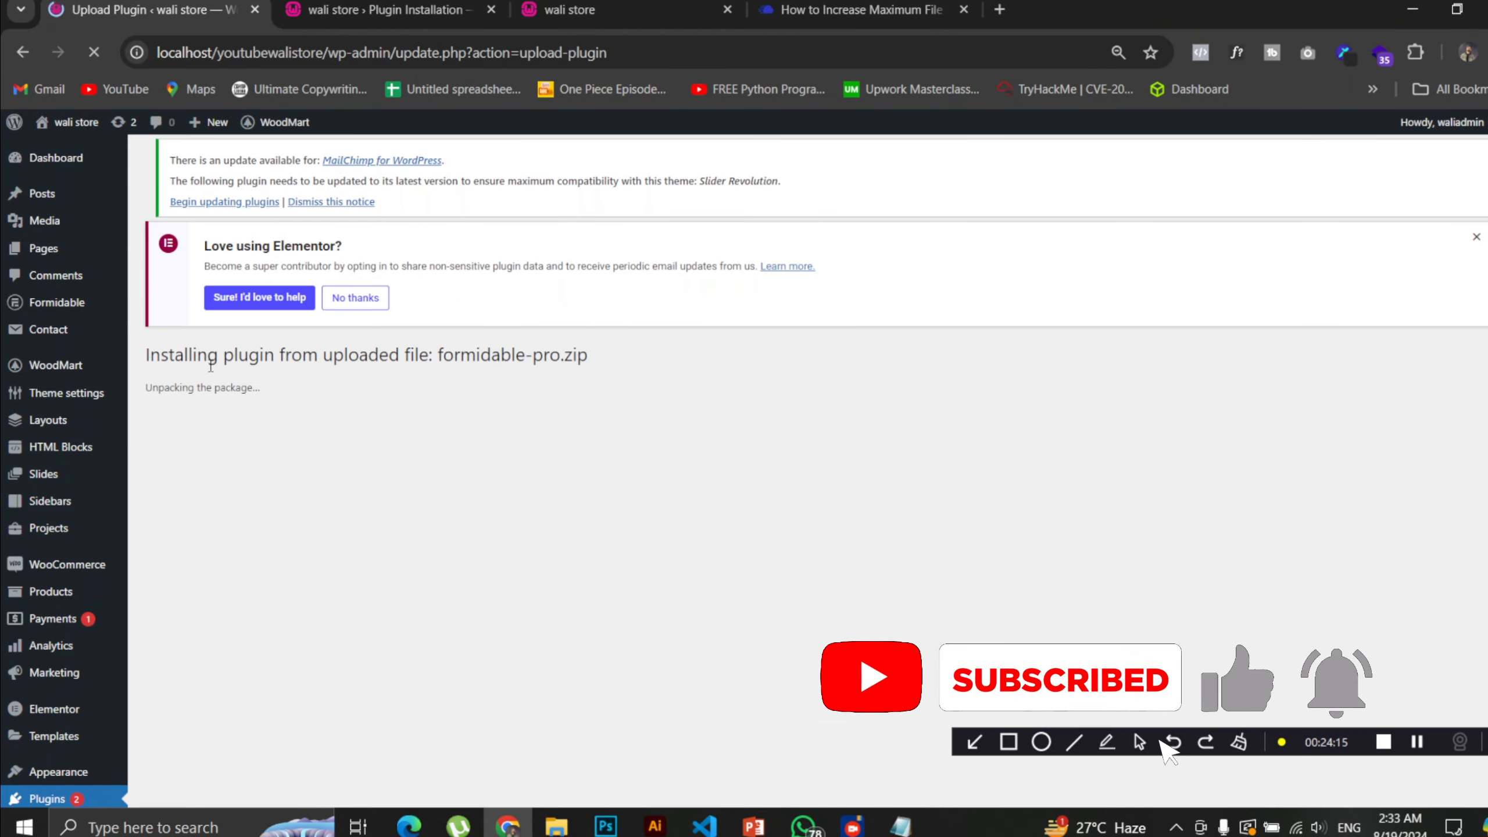
pyautogui.moveTo(174, 356); pyautogui.dragTo(409, 360)
pyautogui.moveTo(575, 355); pyautogui.dragTo(588, 354)
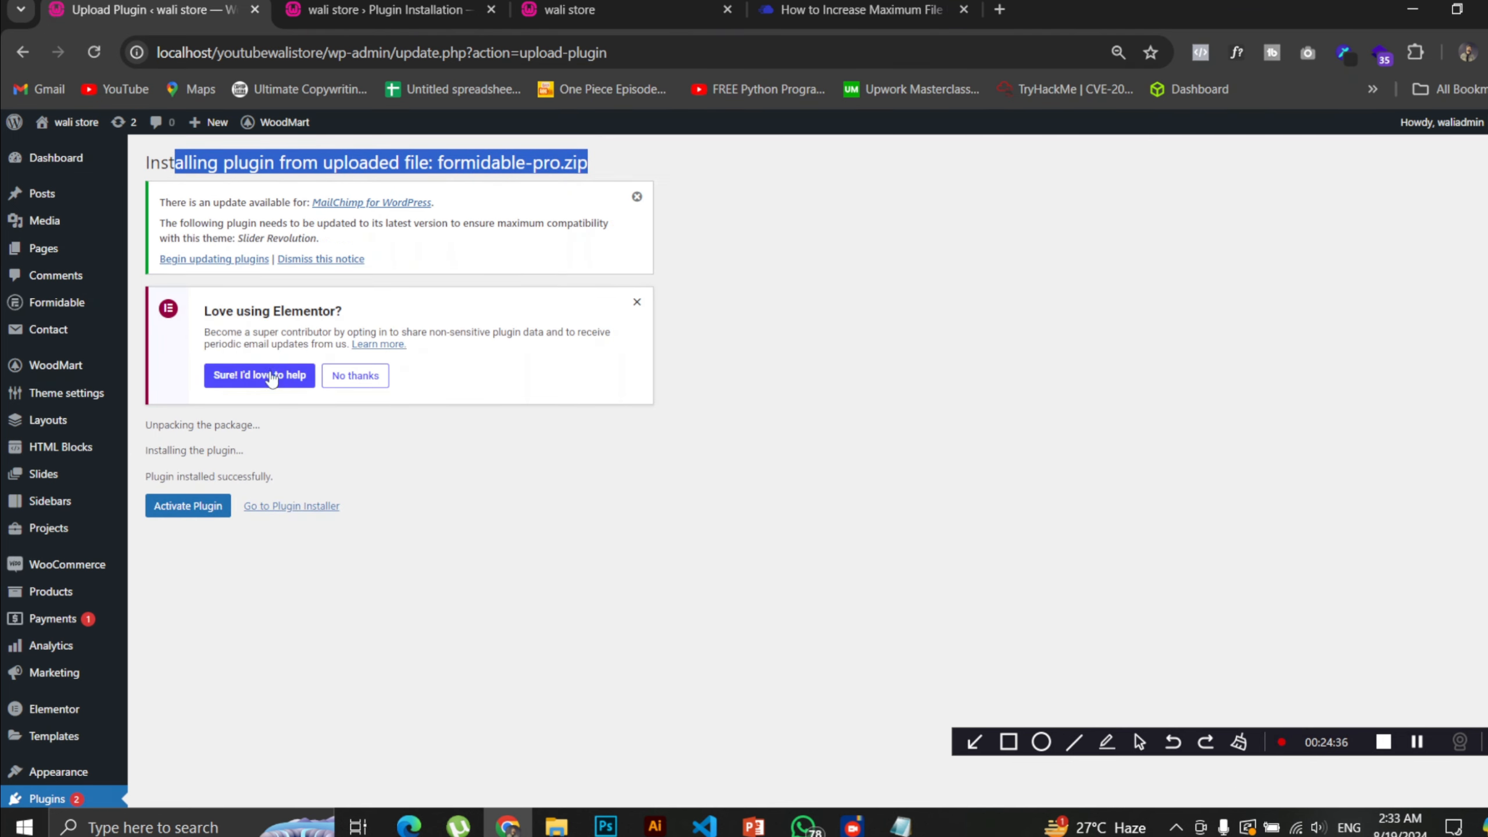
pyautogui.click(180, 506)
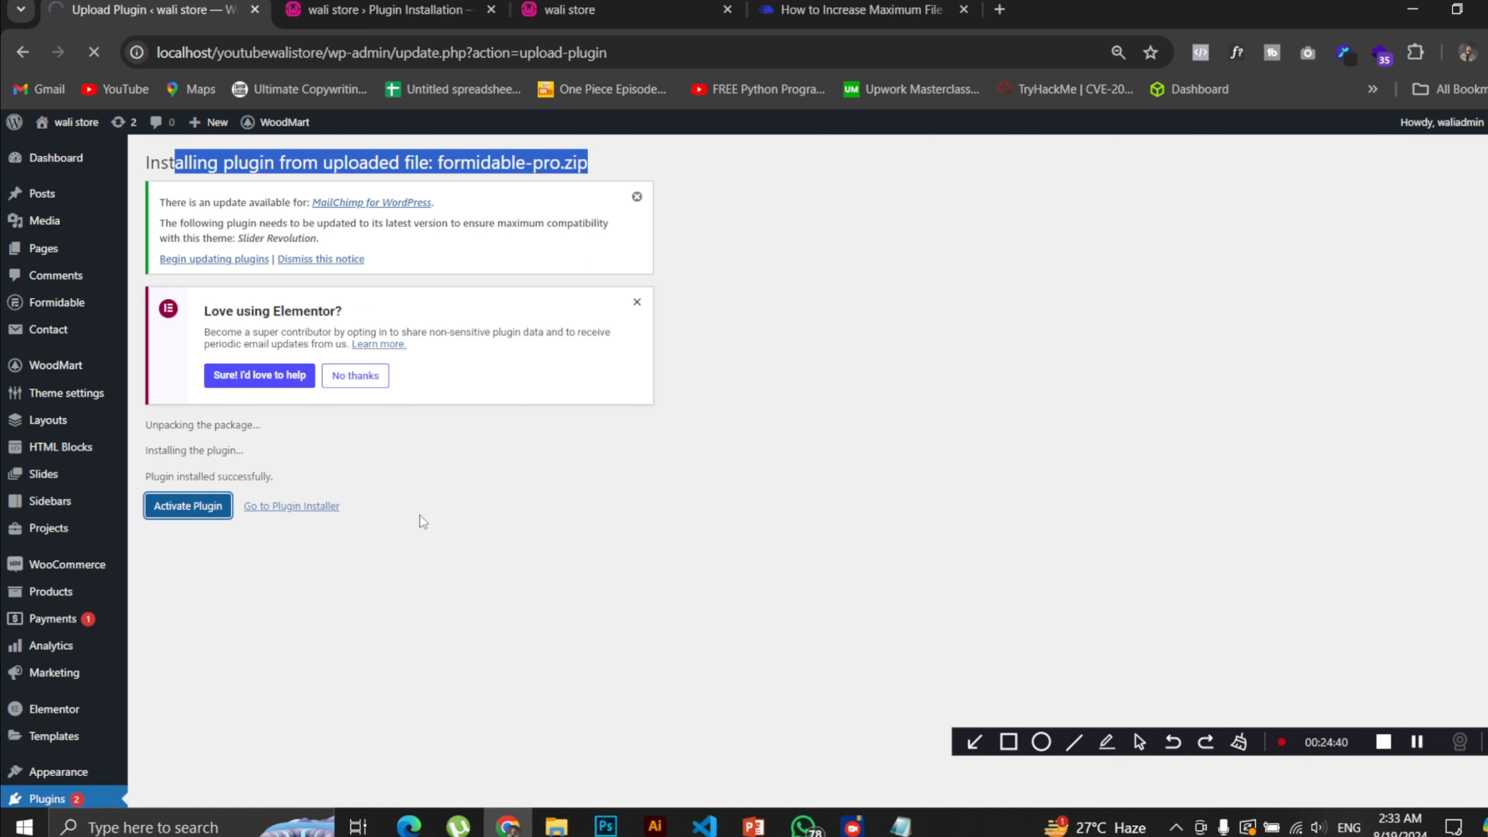
pyautogui.scroll(-2, 440, 510)
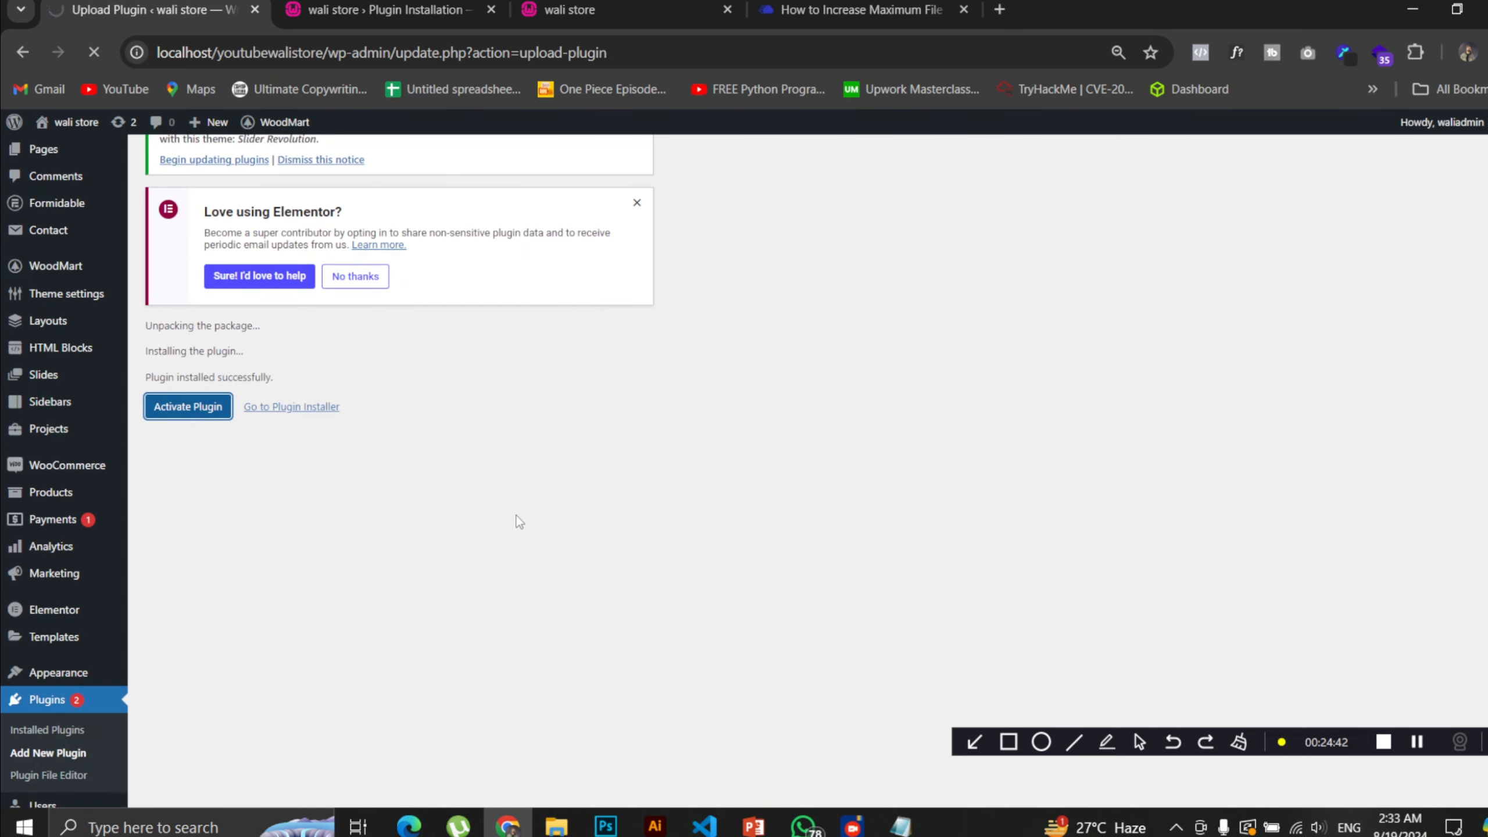
pyautogui.scroll(2, 519, 521)
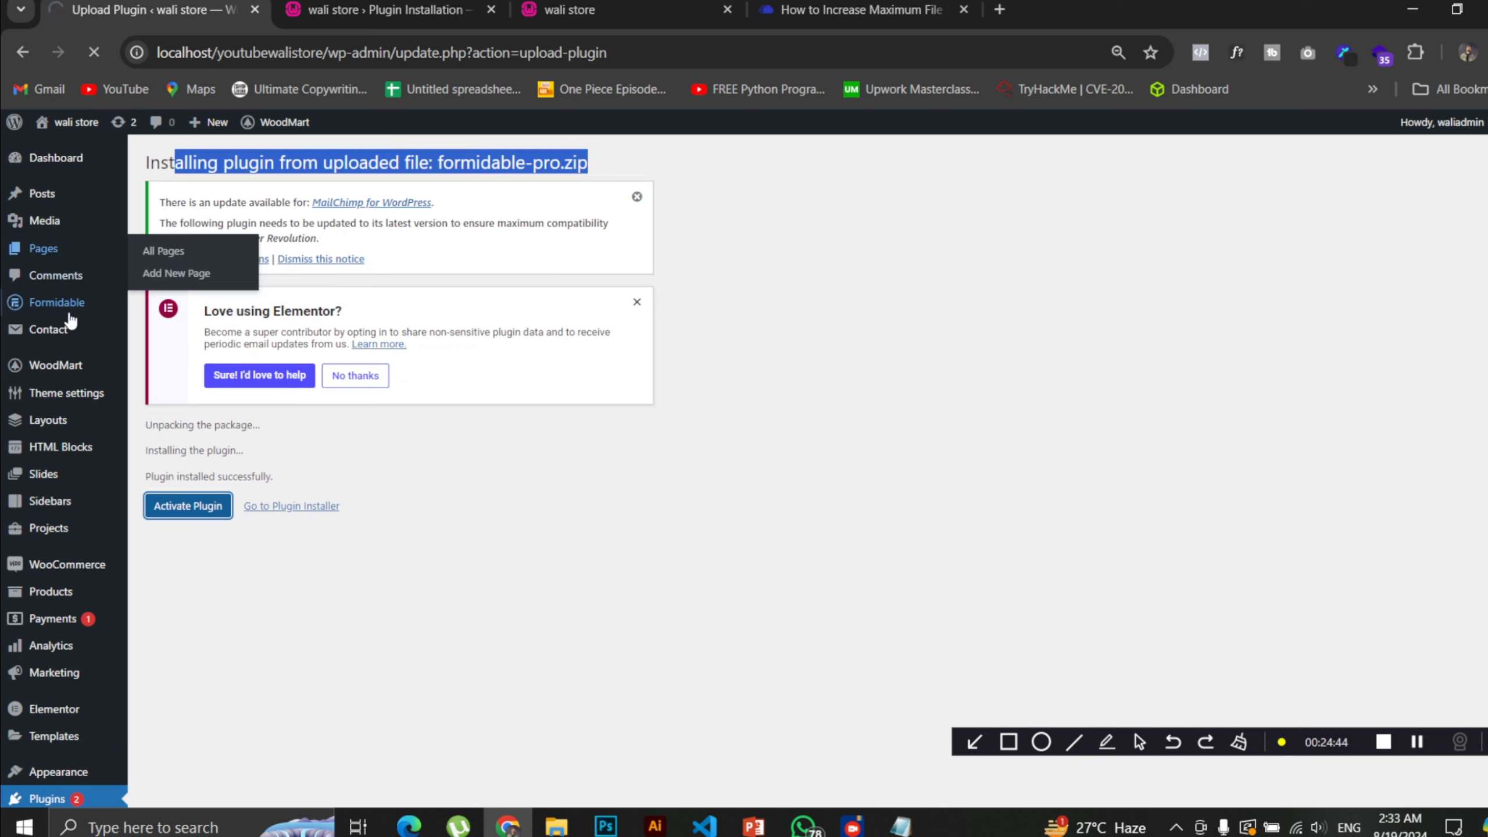
# - Reload the installed plugins page and open the Formidable dashboard
pyautogui.moveTo(61, 311)
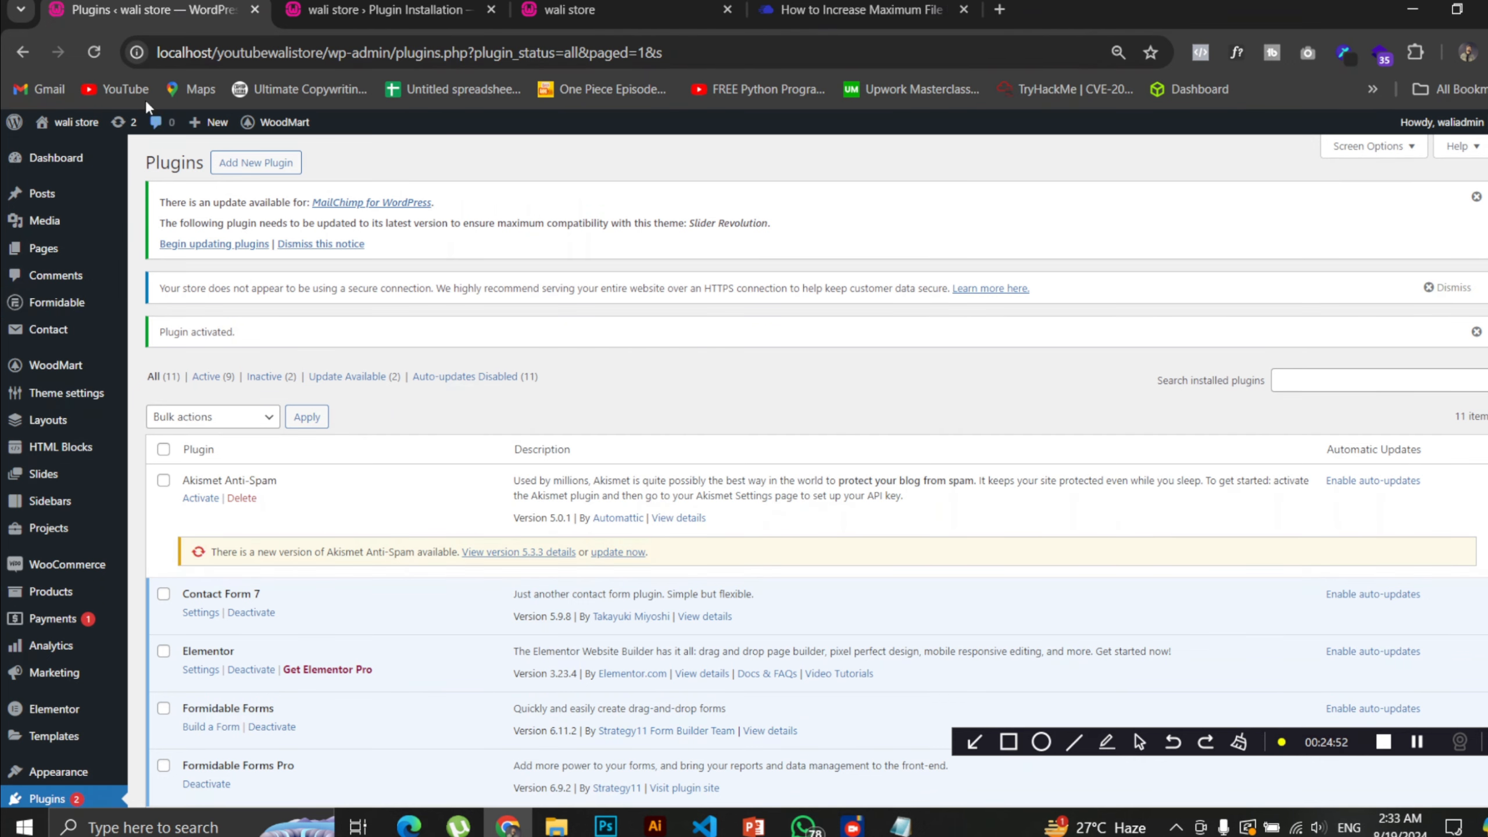
pyautogui.click(92, 54)
pyautogui.click(56, 303)
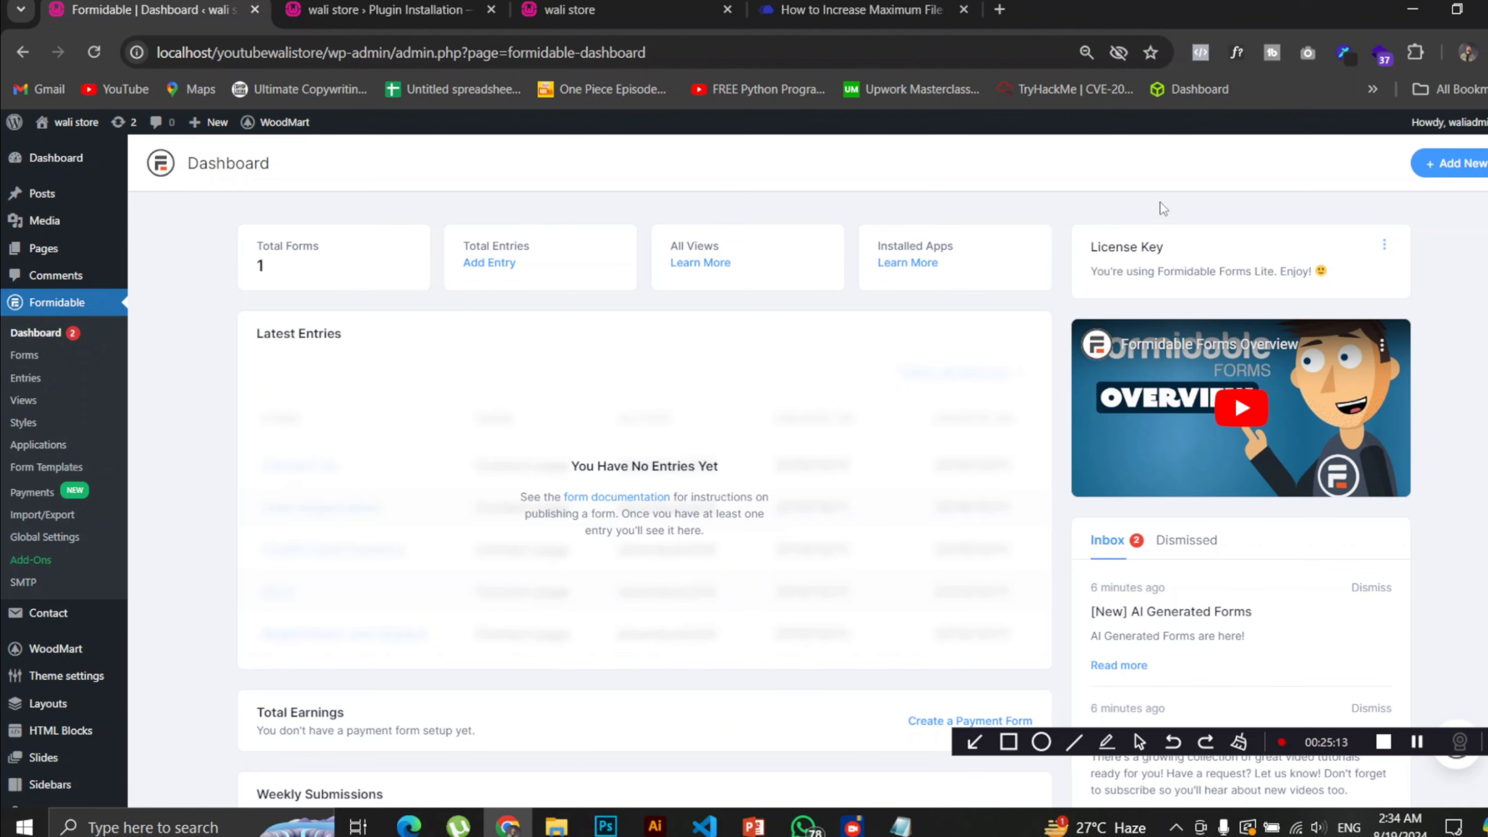
# - Start adding a new form in Formidable and look over the available form templates
pyautogui.click(1455, 173)
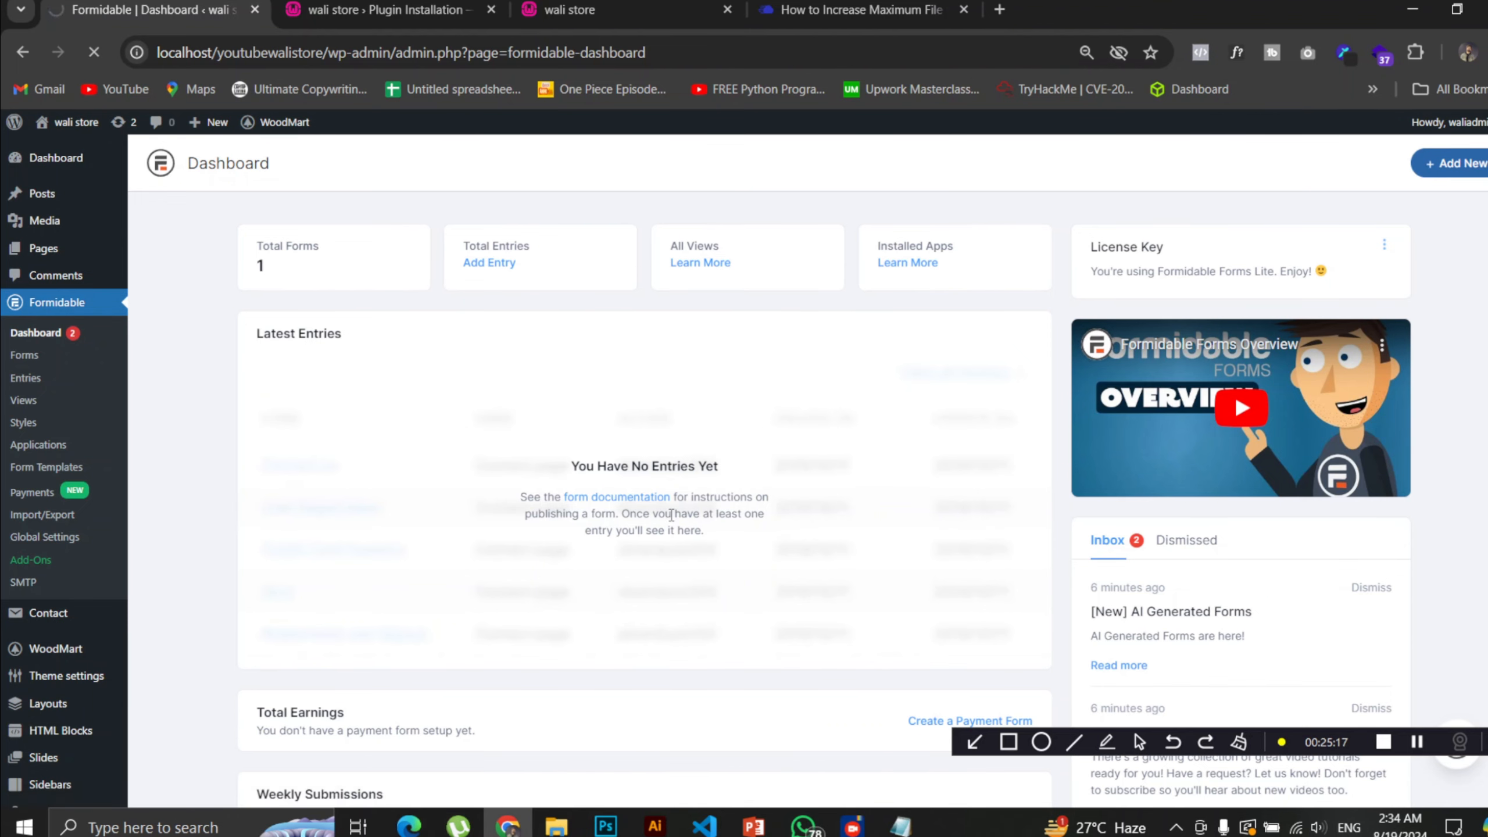
pyautogui.scroll(-5, 824, 460)
pyautogui.scroll(5, 823, 459)
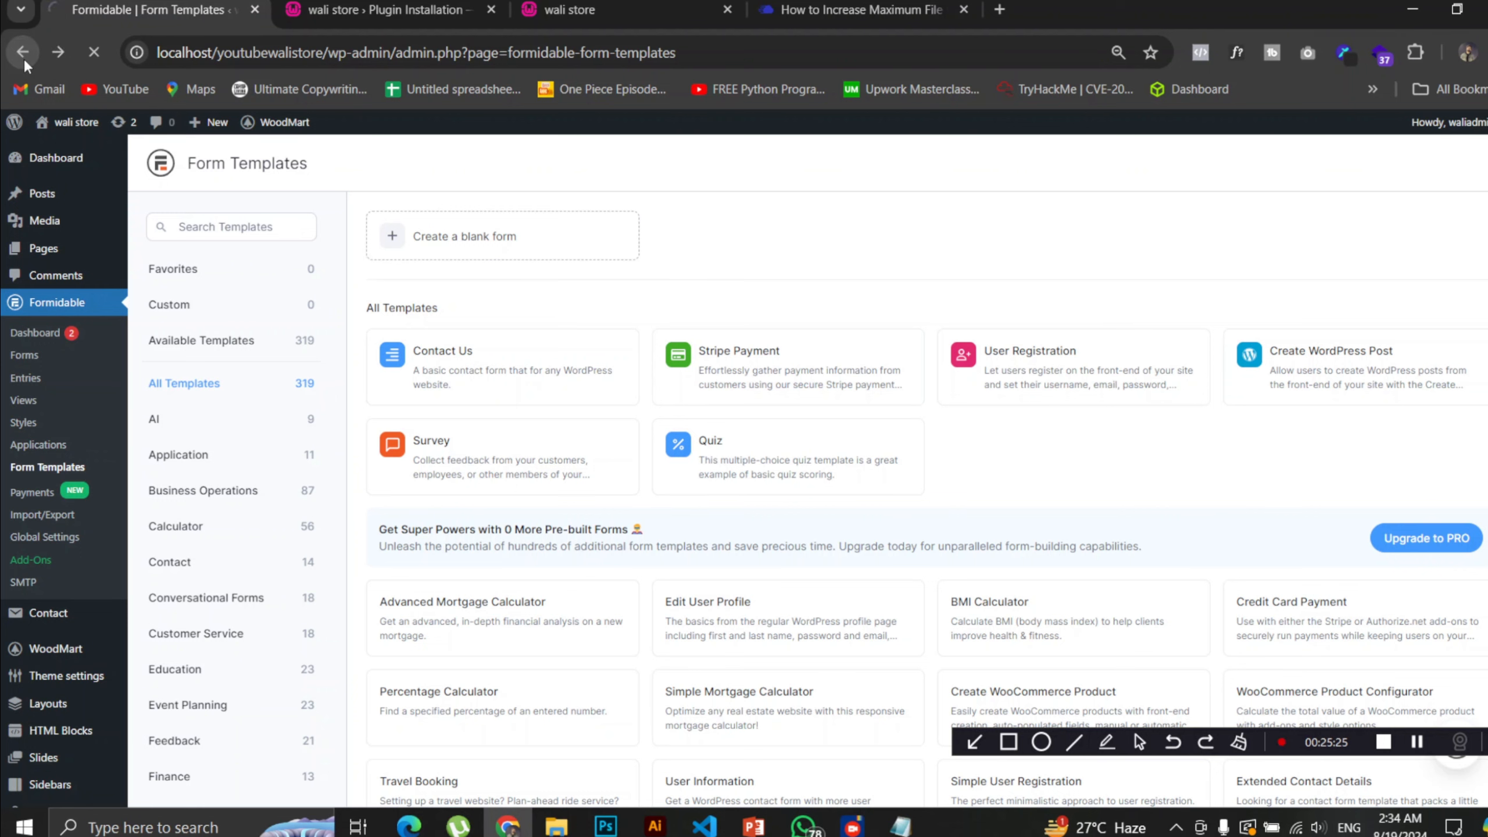
pyautogui.moveTo(830, 356)
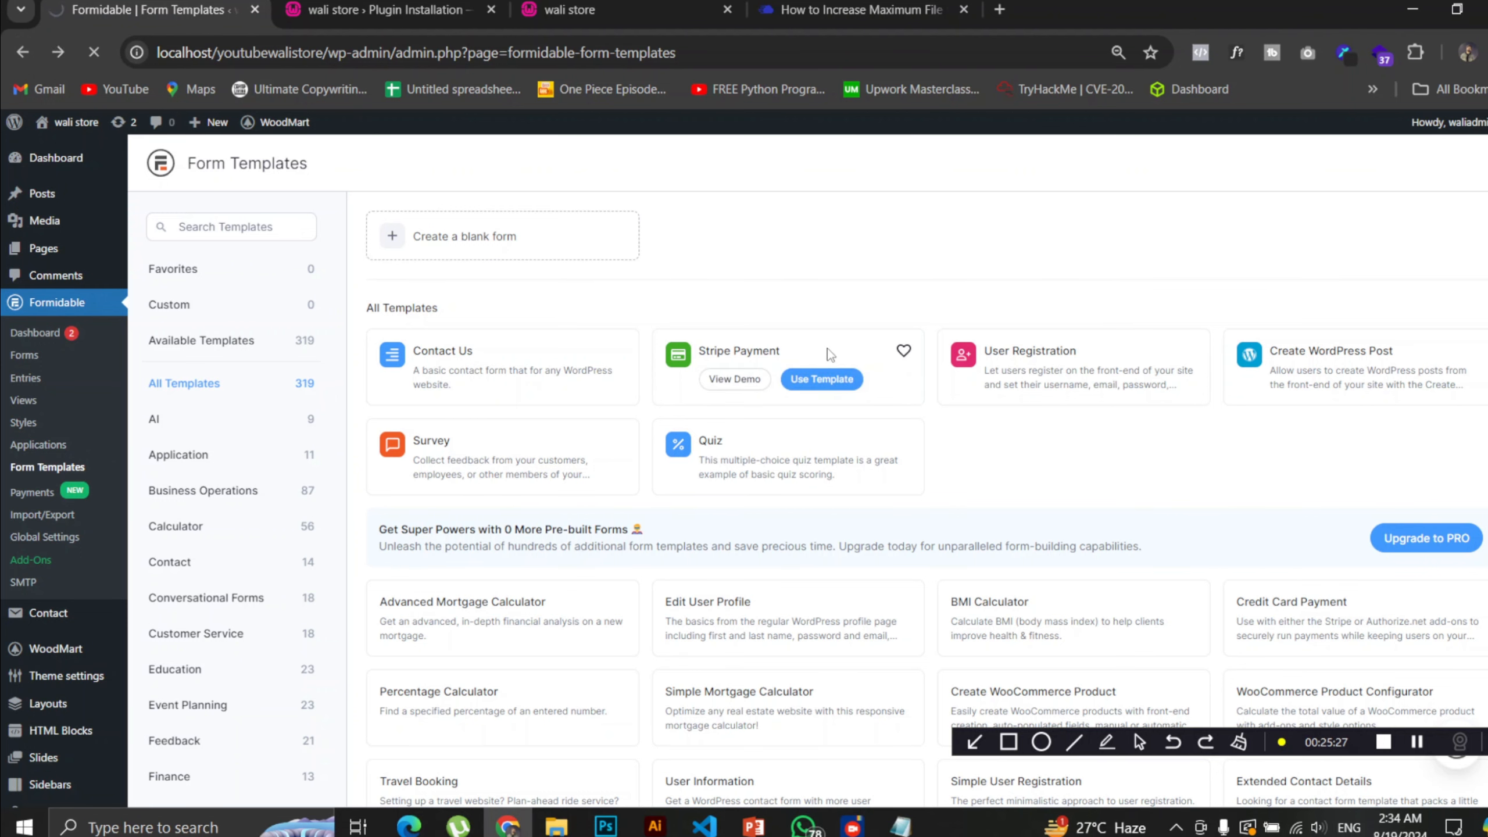